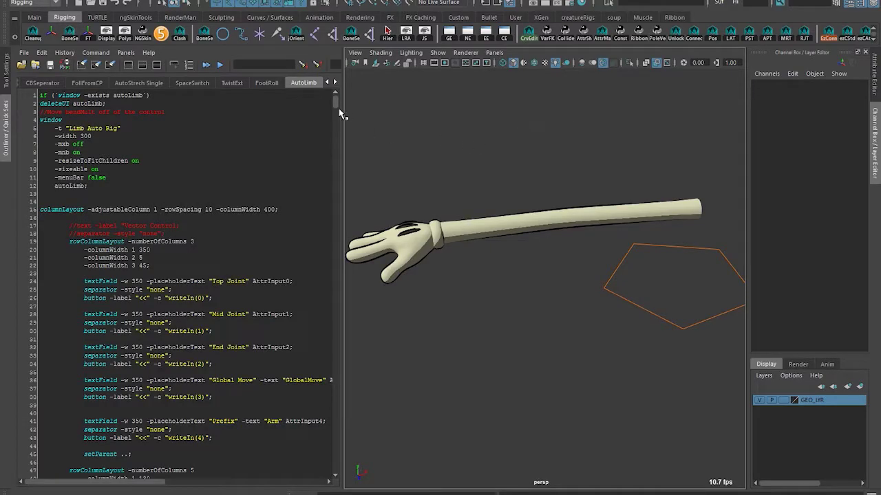
Look through the beginning of the AutoLimb script and view the arm model in the perspective viewport
mouse_move(336, 108)
left_mouse_down()
mouse_move(363, 299)
mouse_move(351, 447)
mouse_move(350, 100)
left_mouse_up()
scroll(289, 220, "down", 8)
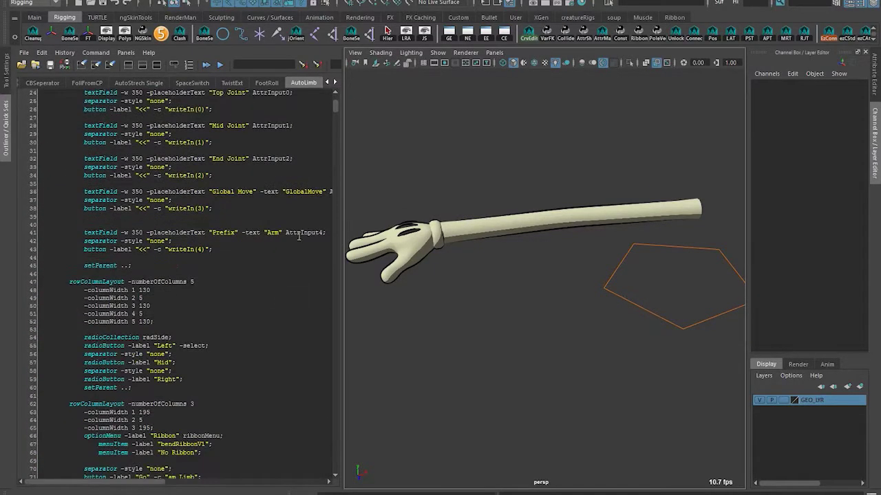
scroll(349, 149, "up", 4)
scroll(282, 157, "up", 4)
scroll(275, 190, "up", 4)
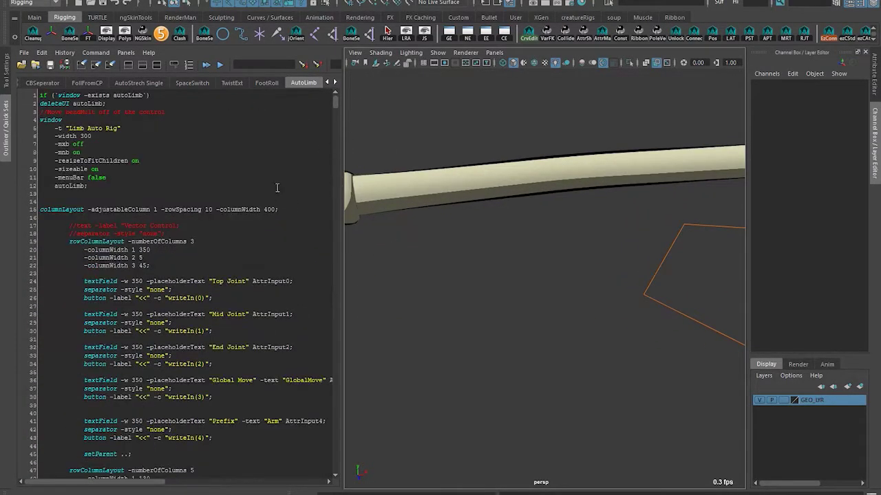
scroll(570, 317, "down", 3)
scroll(570, 321, "down", 4)
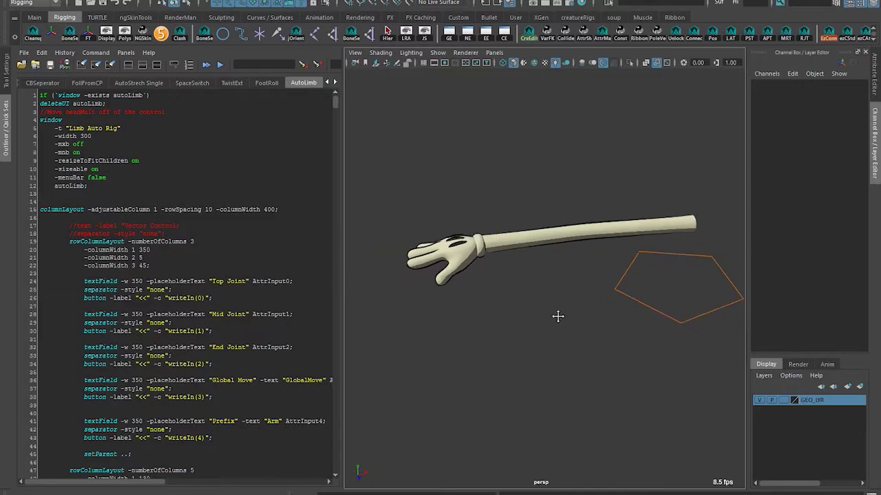
Execute the entire AutoLimb script to open the Limb Auto Rig window, and maximize the viewport
key("ctrl+a")
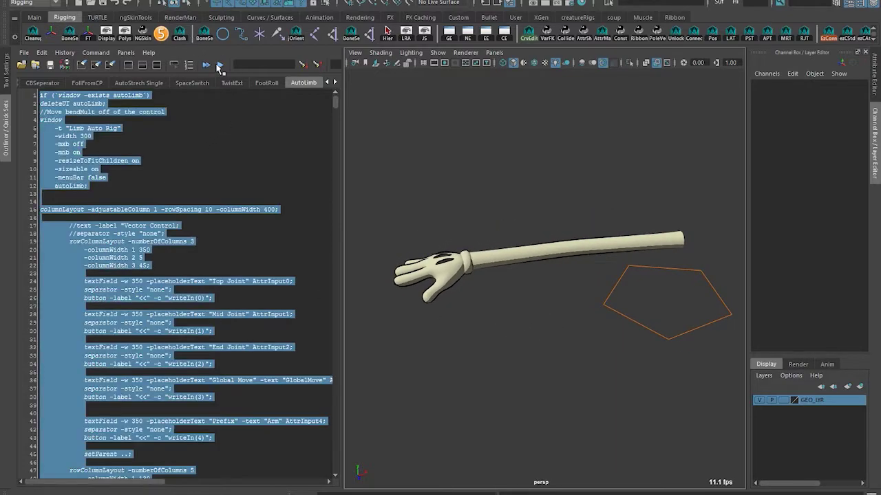
left_click(220, 64)
key("space")
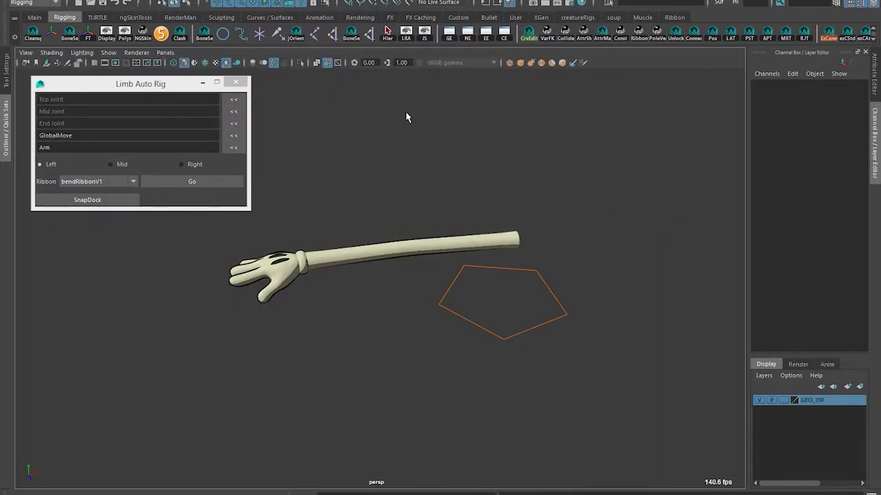
Frame the arm in the viewport and turn on X-ray joint display so the skeleton shows through the mesh
middle_click_drag(470, 399, 463, 438, "alt")
middle_click_drag(330, 429, 357, 414, "alt")
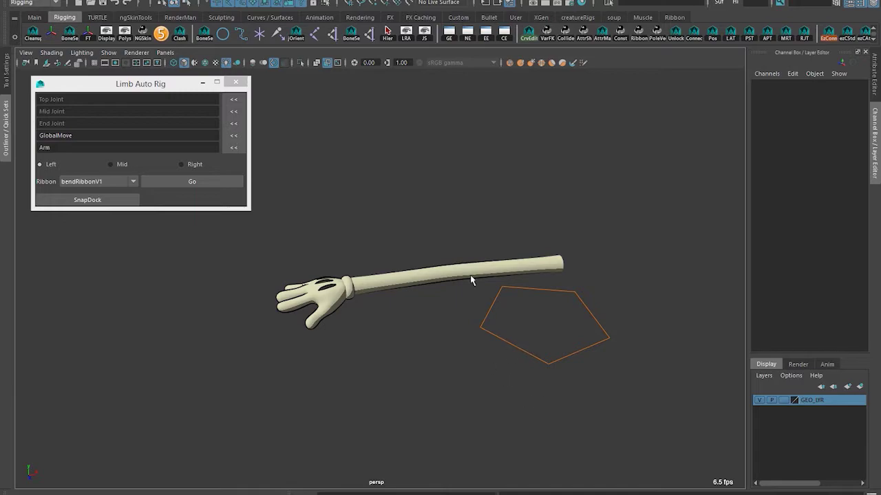
middle_click_drag(471, 280, 462, 242, "alt")
middle_click_drag(426, 282, 463, 250, "alt")
left_click_drag(506, 200, 517, 271)
middle_click_drag(224, 388, 183, 363, "alt")
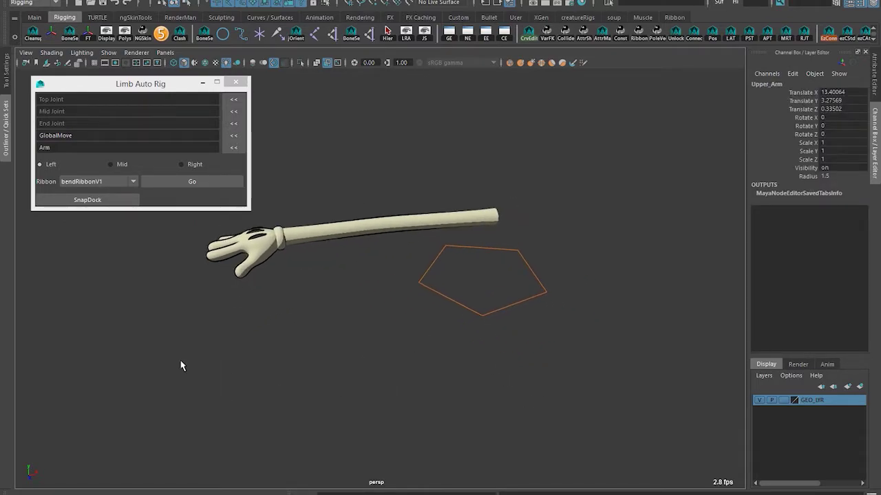
left_click(337, 63)
Select the shoulder joint and load Upper_Arm as top joint, Lower_Arm as mid joint and Hand as end joint
middle_click_drag(378, 187, 384, 208, "alt")
left_click_drag(386, 240, 378, 274)
left_click(283, 259)
mouse_move(430, 302)
middle_mouse_down("alt")
mouse_move(448, 322)
mouse_move(441, 305)
middle_mouse_up("alt")
scroll(422, 249, "up", 4)
middle_click_drag(414, 224, 401, 265, "alt")
left_click(559, 262)
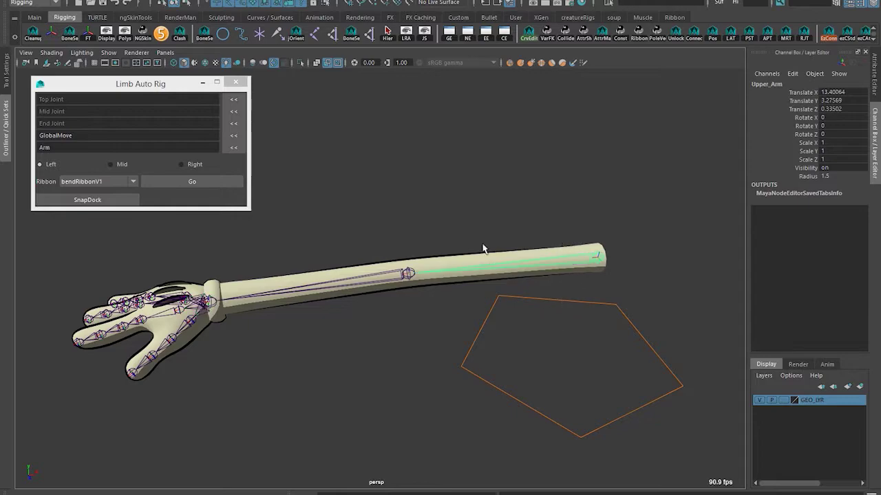
left_click(233, 99)
double_click(47, 110)
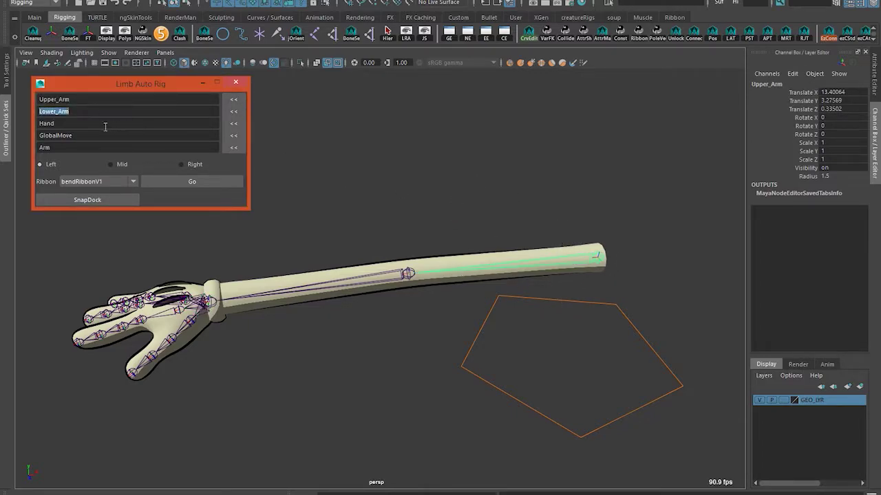
double_click(106, 126)
Select the pentagonal GlobalMove control curve and check it against the Global Move entry, along with the Arm prefix
left_click(491, 202)
middle_click_drag(397, 200, 476, 200, "alt")
left_click_drag(624, 376, 516, 443)
double_click(88, 135)
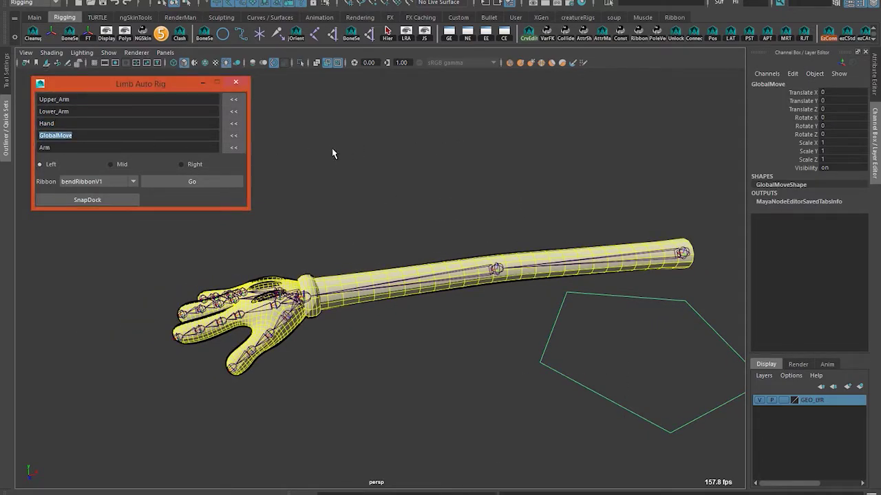
left_click(416, 146)
double_click(85, 146)
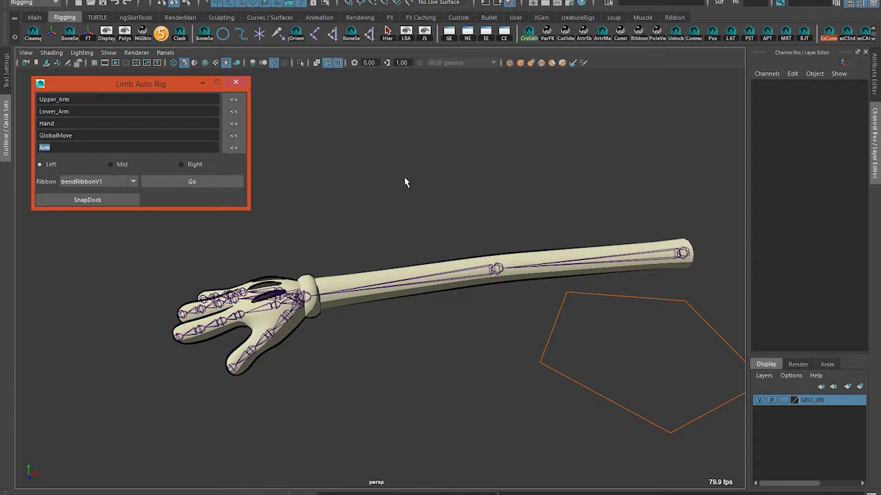
left_click(421, 175)
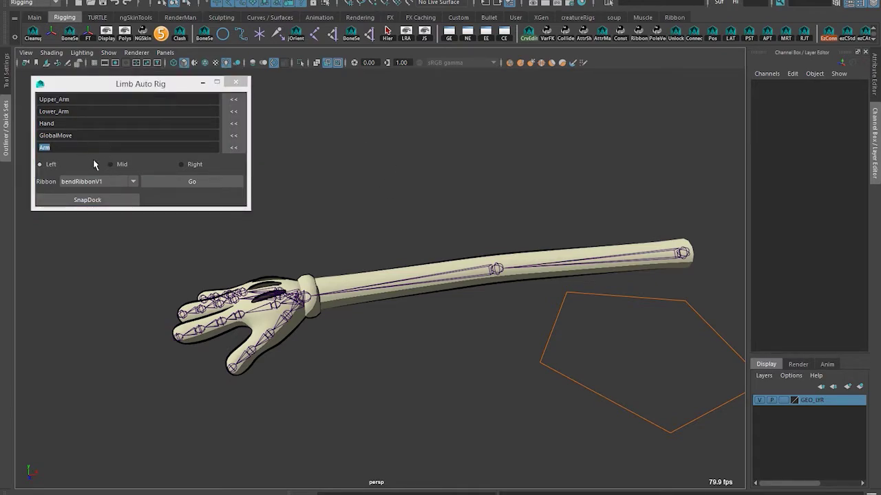
Set the side of the limb to Right in the Limb Auto Rig window
left_click(116, 157)
left_click(182, 165)
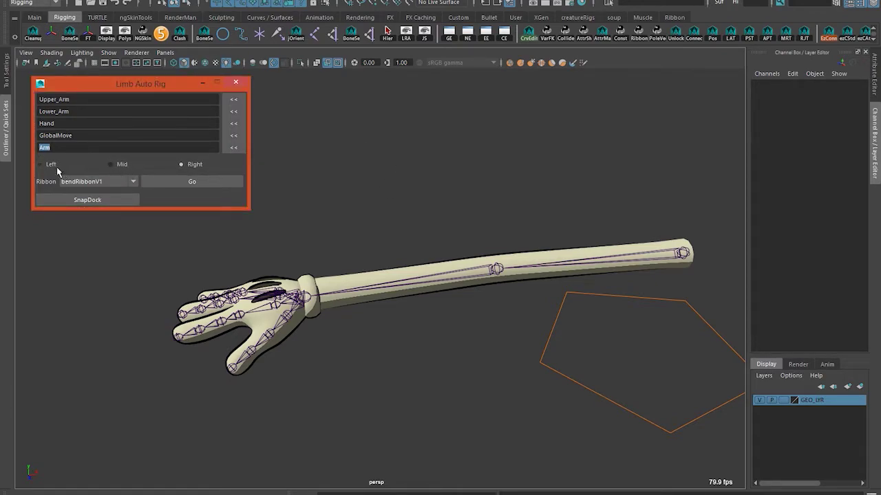
middle_click_drag(503, 180, 489, 219, "alt")
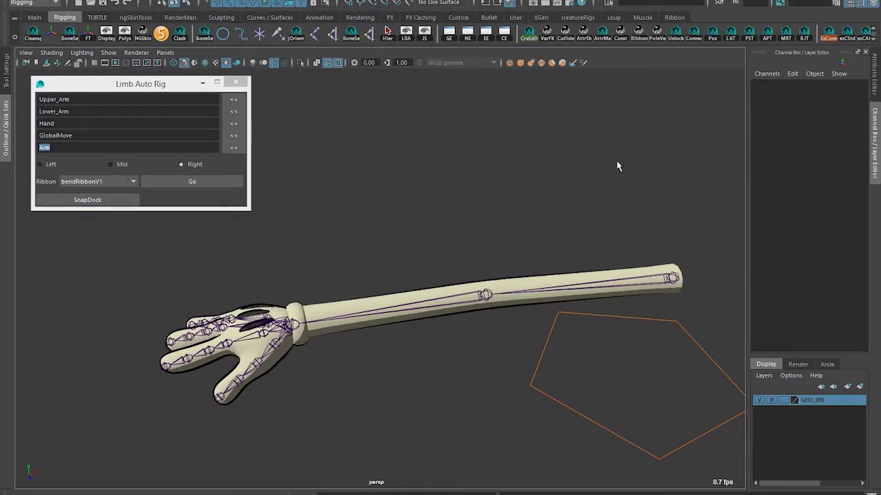
Examine the available Ribbon options in the Limb Auto Rig window
left_click(83, 182)
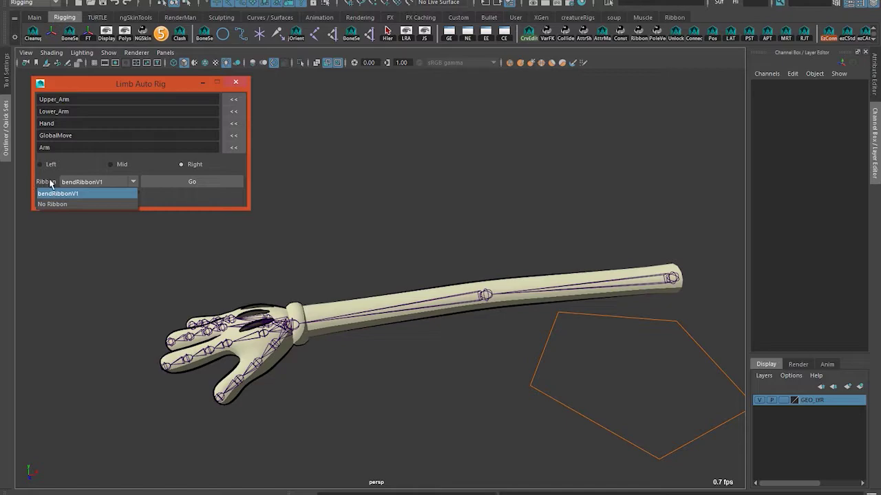
left_click(97, 182)
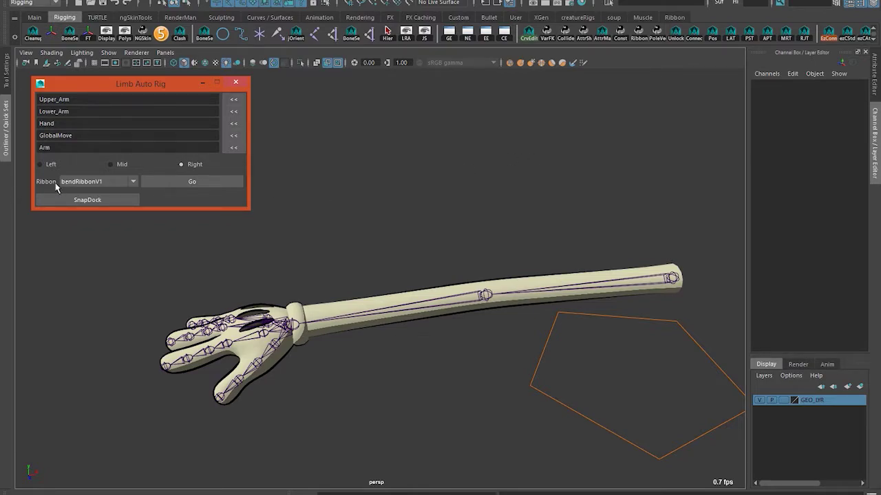
left_click(101, 182)
left_click(98, 181)
left_click(91, 182)
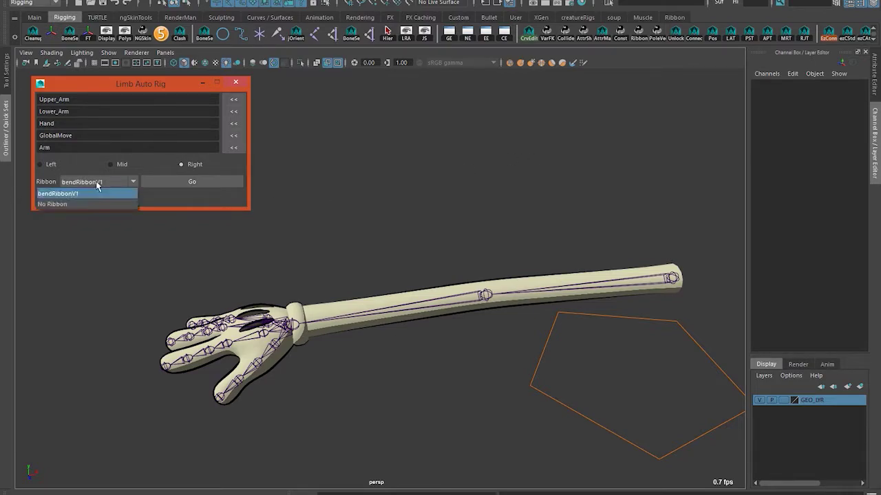
left_click(85, 182)
middle_click_drag(450, 207, 450, 213, "alt")
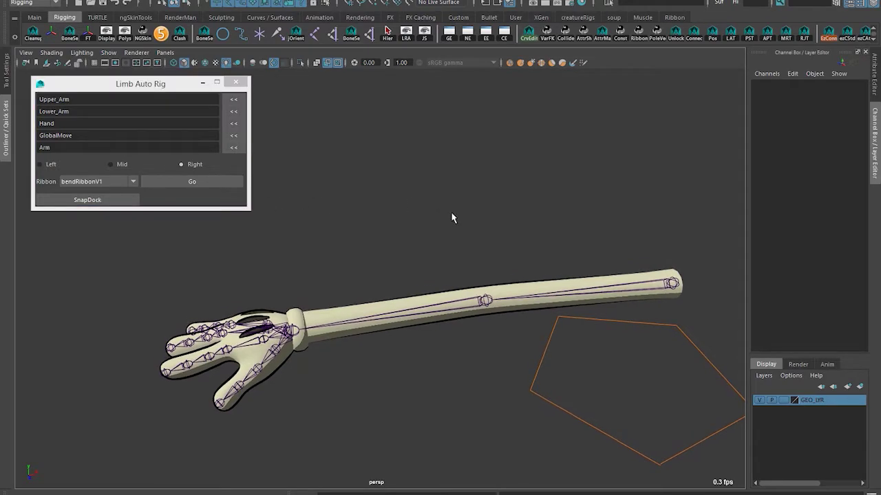
Examine the Upper_Arm and Lower_Arm joints, including a close view of the segment between elbow and shoulder
left_click_drag(535, 144, 446, 301, "alt")
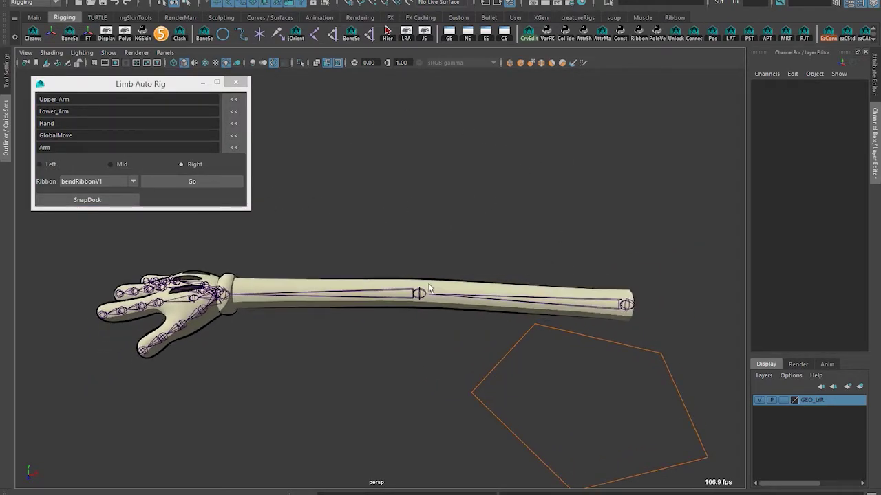
left_click(429, 289)
left_click(622, 298)
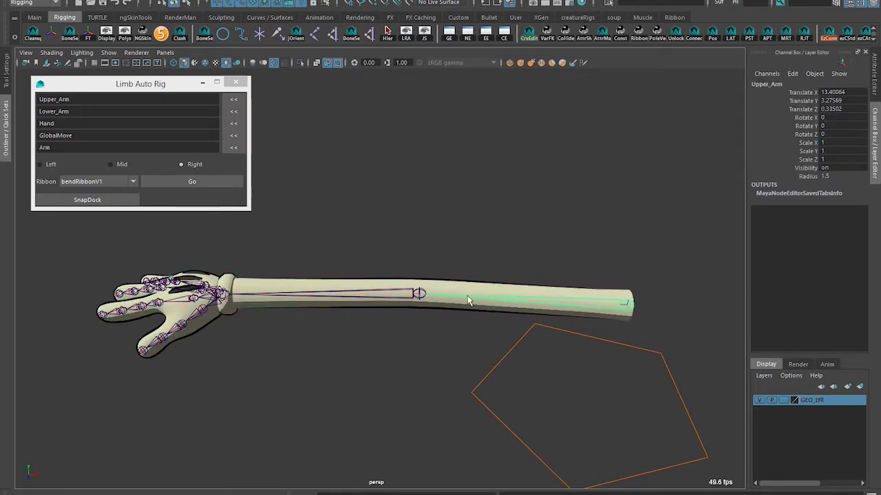
left_click(416, 318)
key("f")
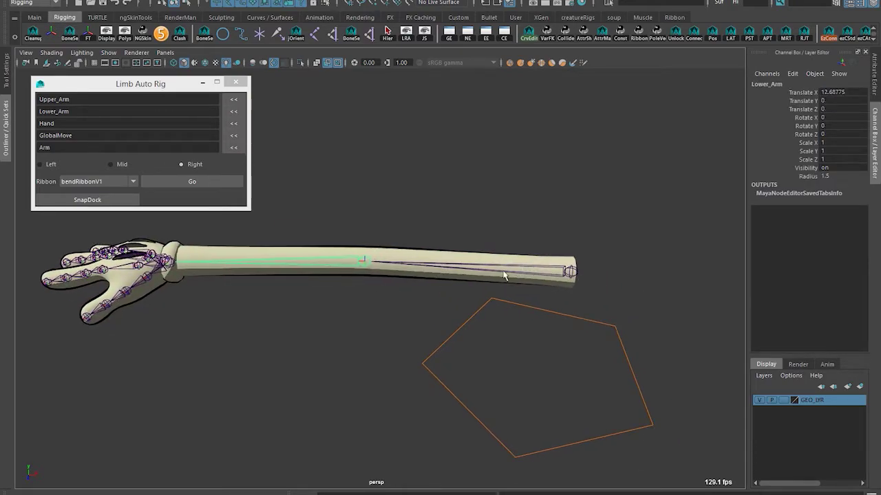
middle_click_drag(365, 262, 390, 267, "alt")
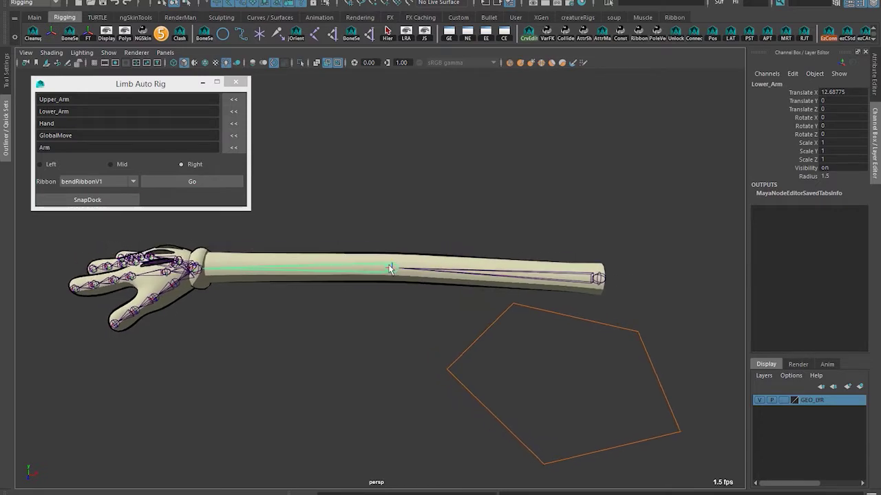
left_click_drag(390, 268, 476, 236, "alt")
right_click_drag(476, 236, 406, 149, "alt")
middle_click_drag(407, 149, 247, 259, "alt")
middle_click_drag(466, 295, 420, 240, "alt")
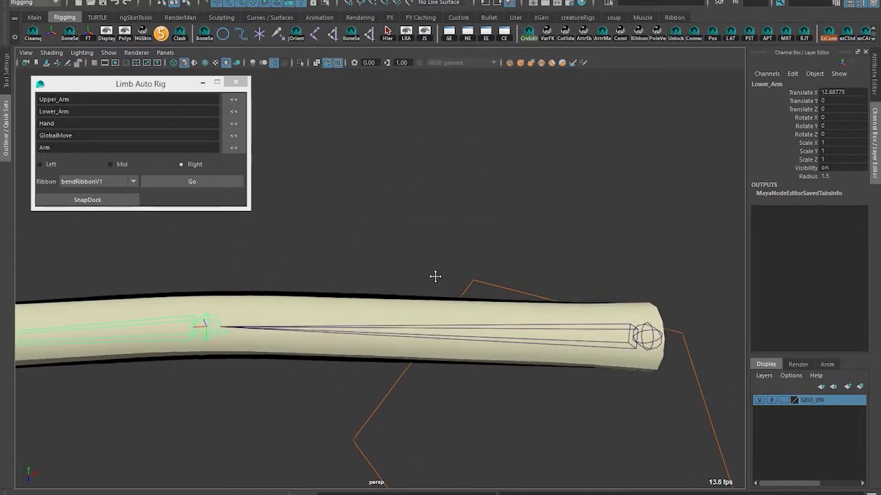
right_click_drag(474, 249, 524, 268, "alt")
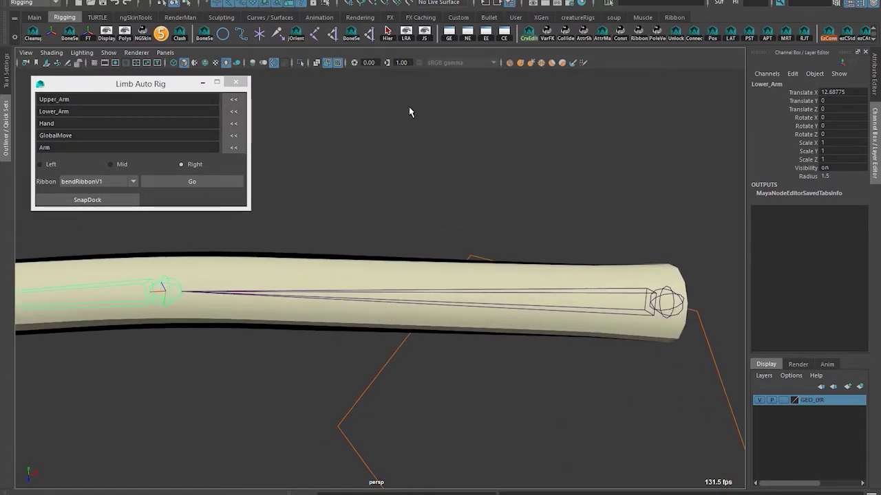
right_click_drag(584, 426, 510, 395, "alt")
left_click(454, 412)
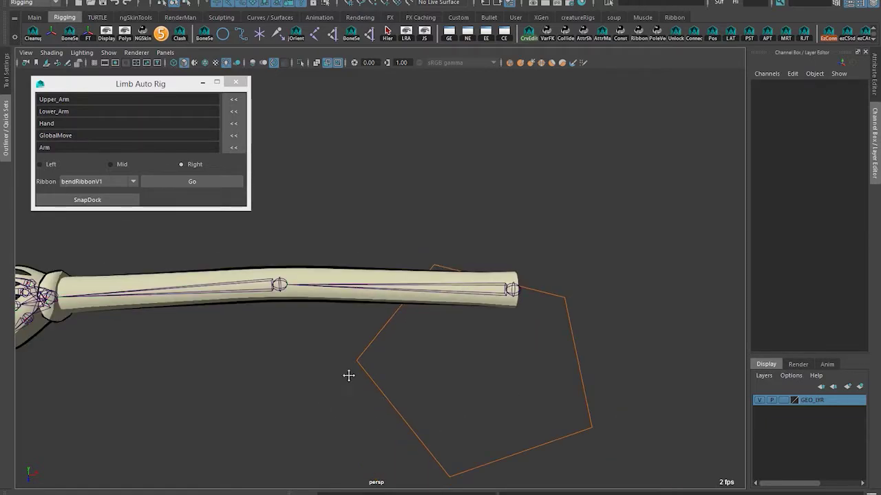
Inspect the full arm joint chain from shoulder to fingers at several angles and distances
middle_click_drag(349, 375, 427, 346, "alt")
scroll(482, 346, "down", 2)
scroll(482, 346, "up", 7)
middle_click_drag(482, 346, 505, 358, "alt")
right_click_drag(504, 359, 169, 401, "alt")
middle_click_drag(168, 401, 174, 416, "alt")
left_click_drag(174, 416, 183, 386, "alt")
middle_click_drag(348, 341, 283, 330, "alt")
right_click_drag(355, 324, 393, 321, "alt")
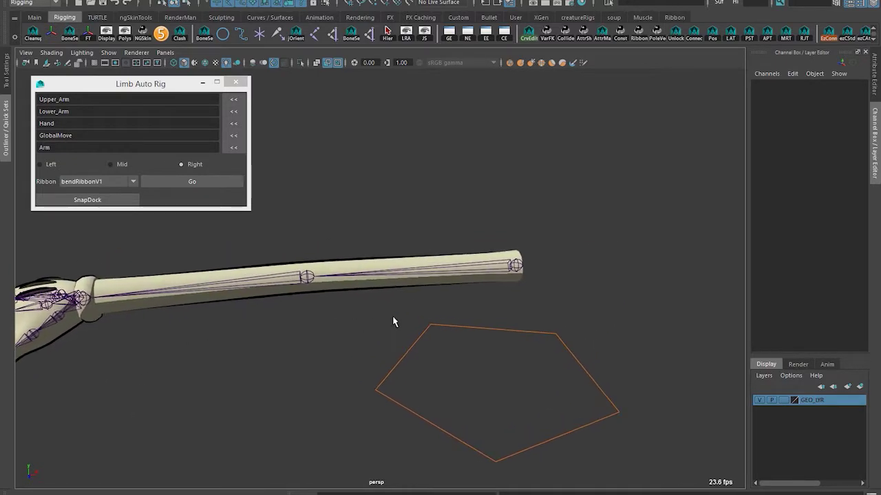
middle_click_drag(421, 301, 394, 324, "alt")
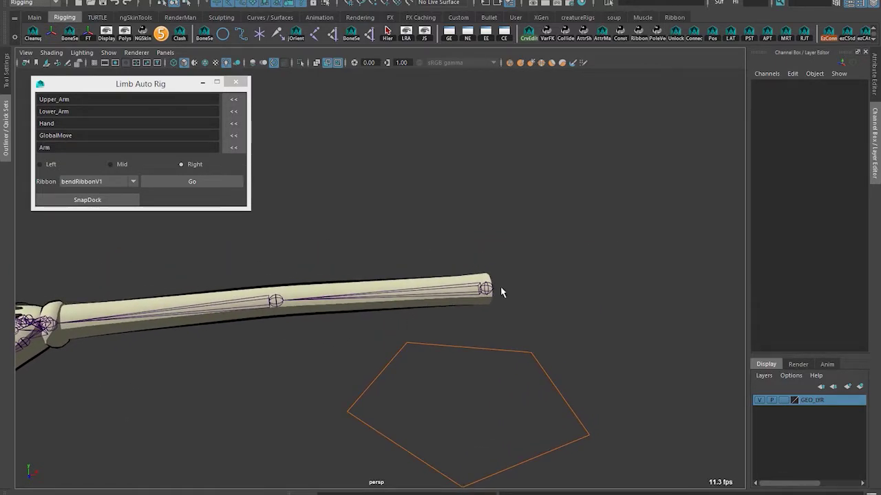
middle_click_drag(279, 369, 420, 309, "alt")
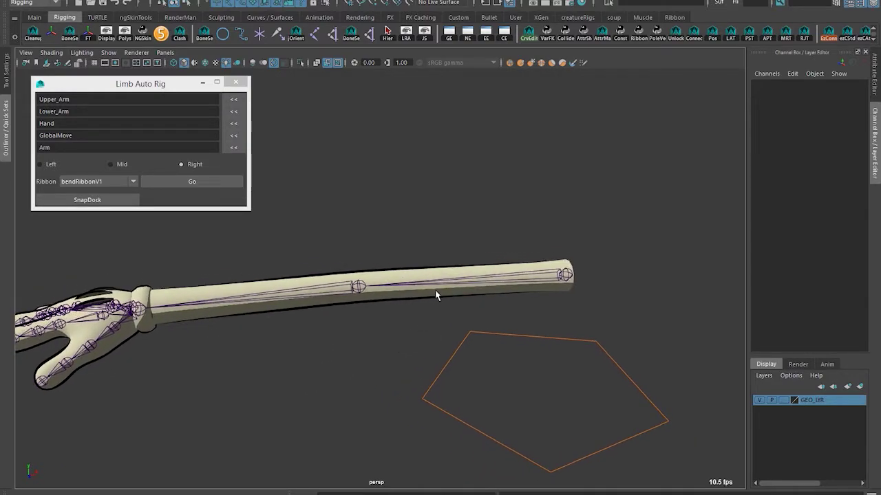
right_click_drag(436, 292, 414, 378, "alt")
middle_click_drag(356, 360, 401, 386, "alt")
right_click_drag(400, 386, 416, 392, "alt")
middle_click_drag(399, 392, 379, 378, "alt")
right_click_drag(379, 377, 409, 386, "alt")
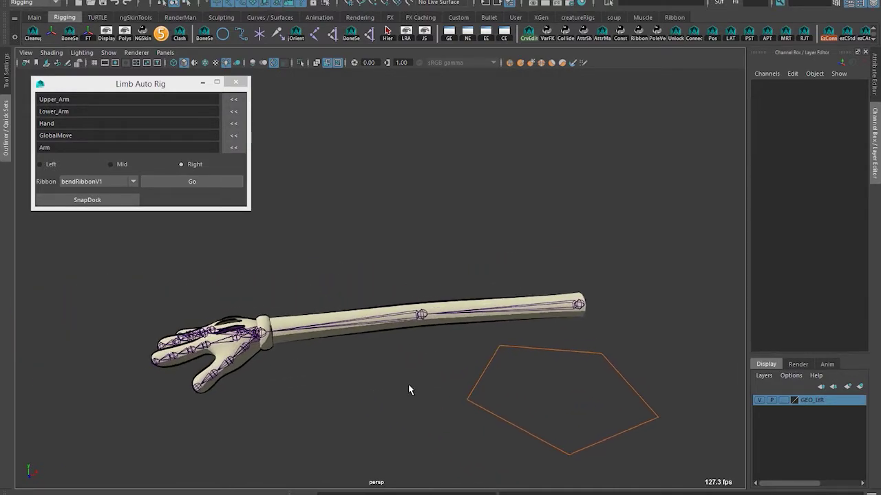
left_click_drag(409, 390, 375, 337, "alt")
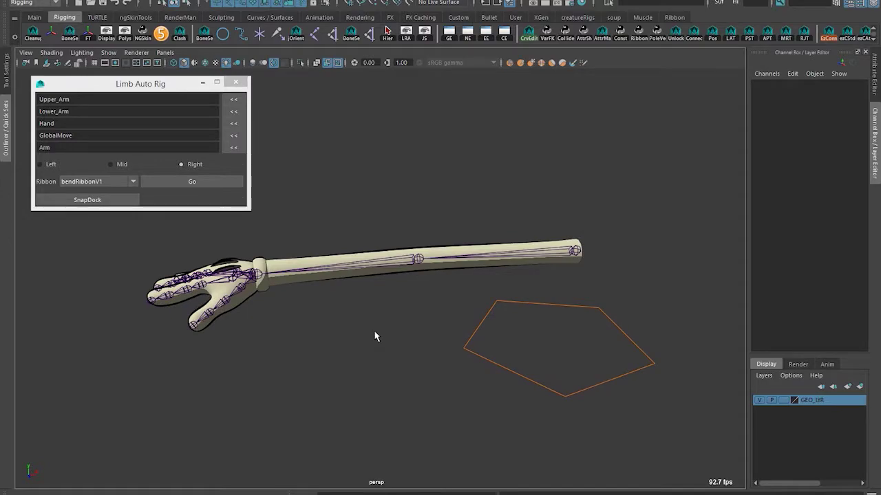
Set the Ribbon option to No Ribbon and generate the right arm rig
left_click(88, 183)
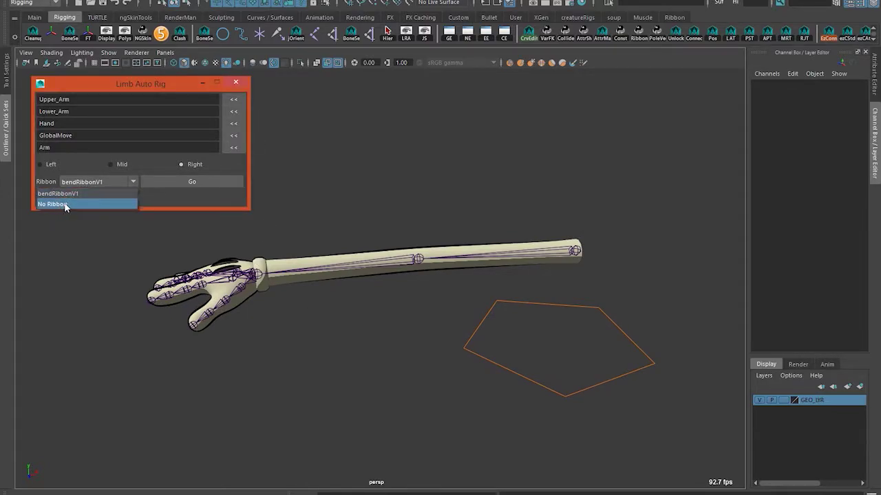
left_click(81, 194)
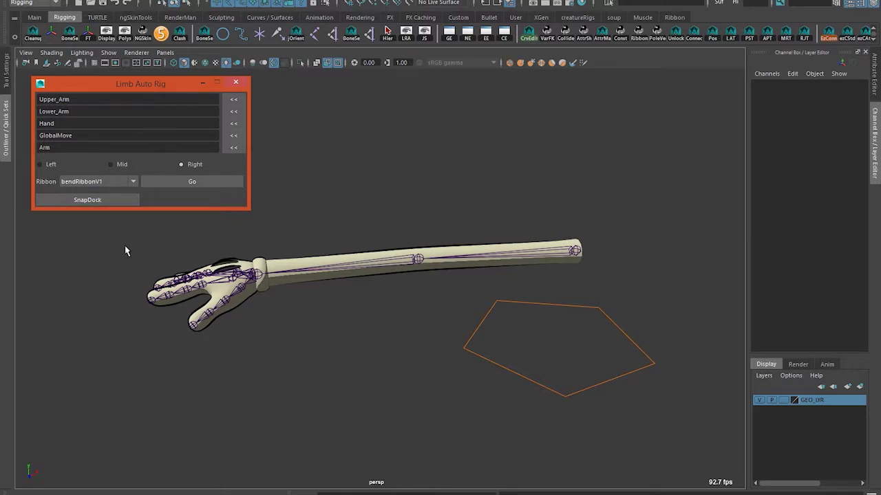
middle_click_drag(453, 242, 458, 255, "alt")
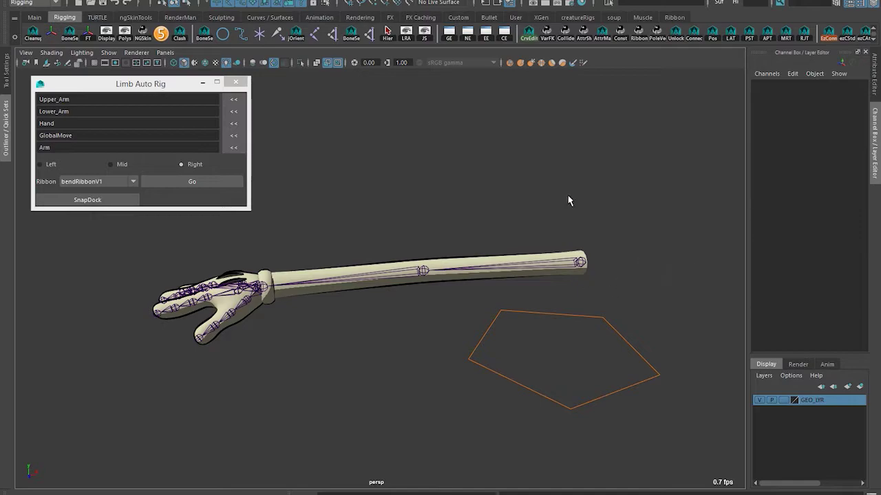
left_click(77, 185)
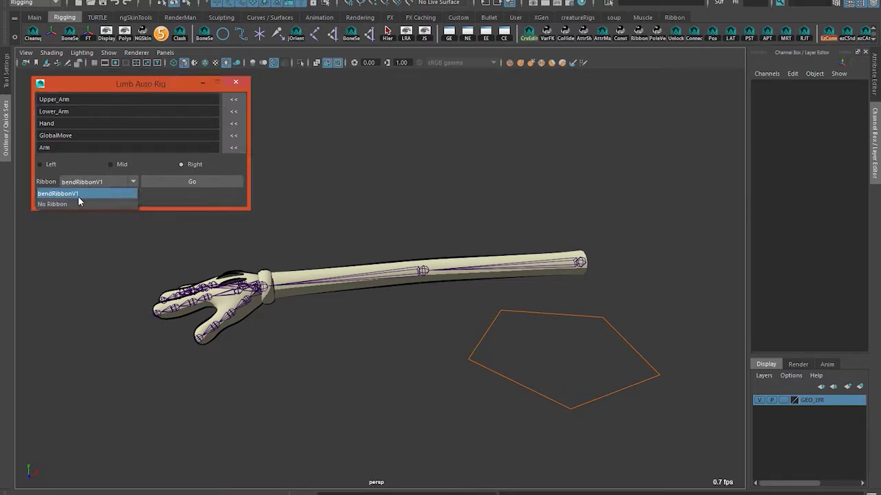
left_click(78, 194)
left_click(199, 184)
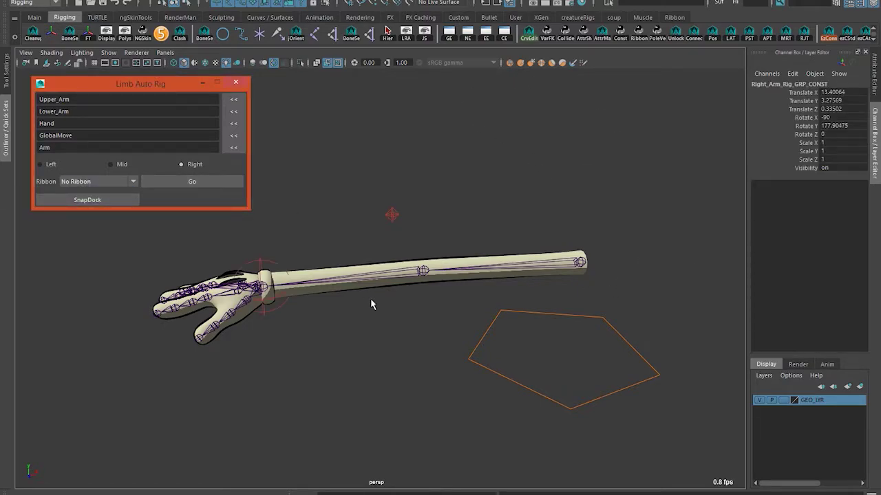
Select the new rig's wrist IK control, try moving the elbow pole vector control, and undo the move
left_click(265, 312)
right_click_drag(264, 312, 281, 301, "alt")
left_click(220, 326)
left_click(219, 325)
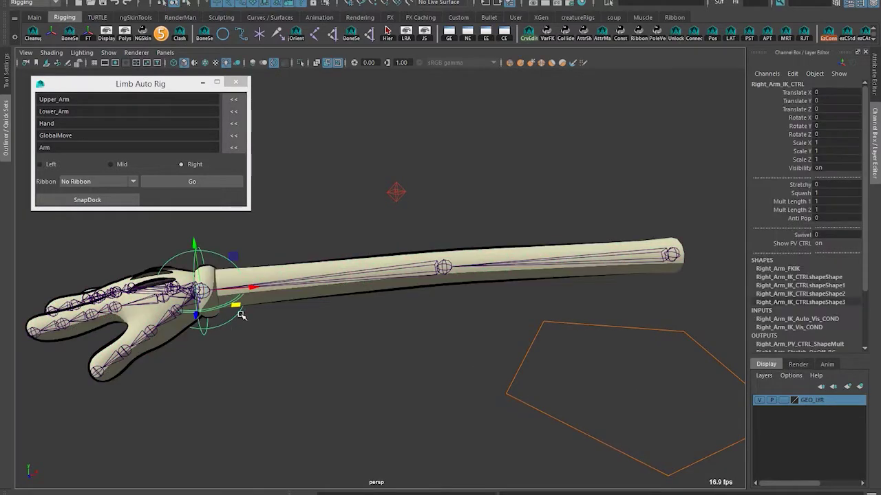
left_click_drag(240, 314, 275, 281, "alt")
left_click(429, 154)
left_click_drag(465, 126, 489, 68)
key("ctrl+z")
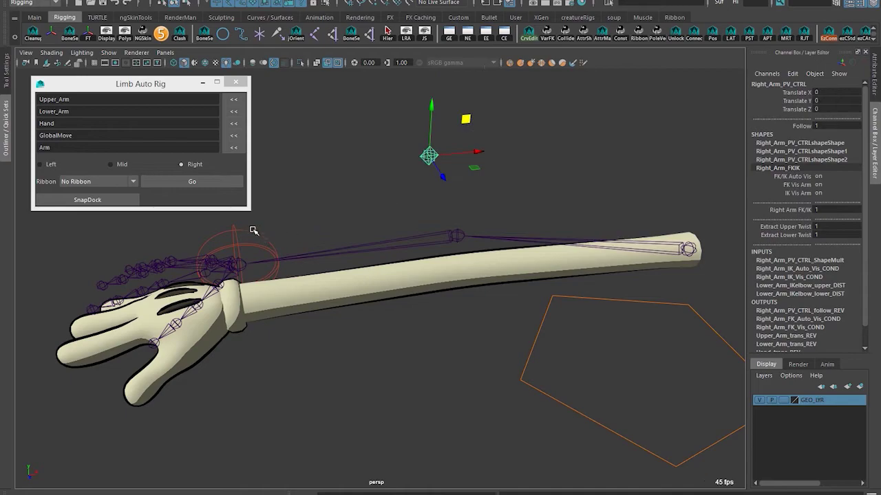
Test the arm's bend by moving the wrist IK control about 7.4 in X and -5.9 in Z
left_click(258, 236)
middle_click_drag(264, 257, 295, 264, "alt")
left_click_drag(306, 287, 423, 251)
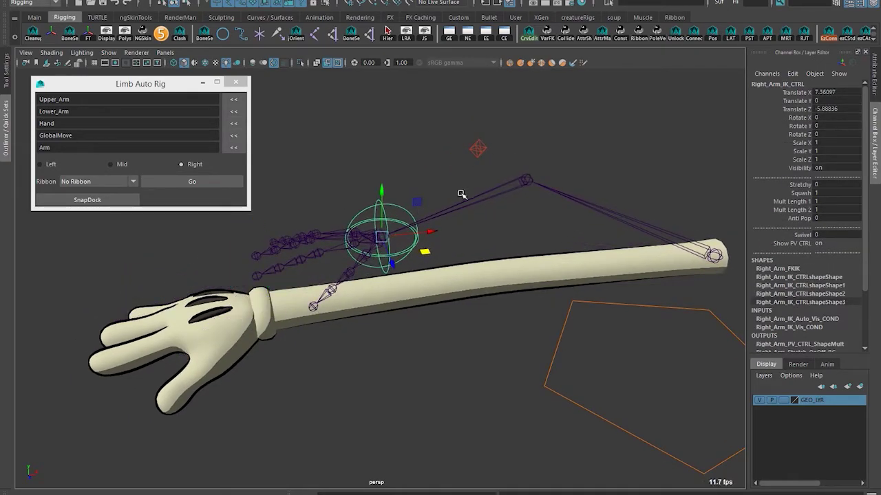
middle_click_drag(436, 273, 454, 267, "alt")
Undo the control test moves and the generated no-ribbon rig, leaving only the original arm joints
key("ctrl+z")
key("ctrl+z")
key("ctrl+z")
key("ctrl+z")
key("ctrl+z")
key("ctrl+z")
key("ctrl+z")
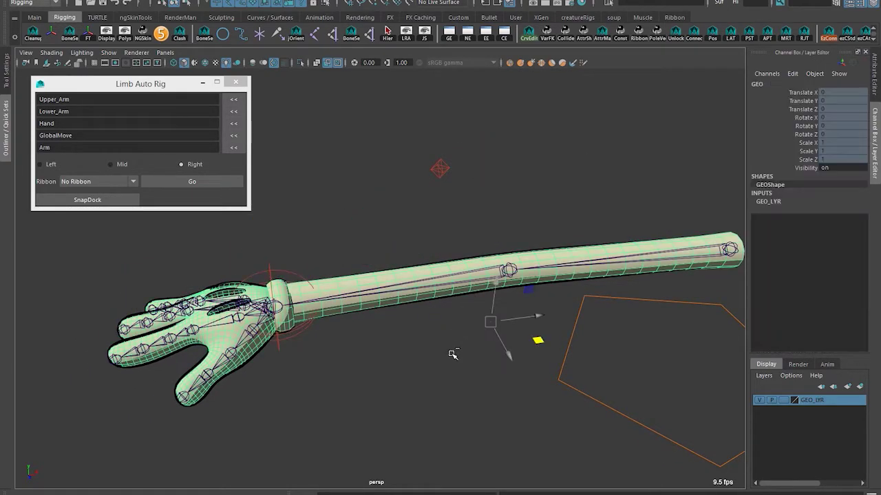
key("ctrl+z")
key("ctrl+z")
left_click(445, 397)
scroll(464, 375, "down", 5)
middle_click_drag(466, 375, 386, 368, "alt")
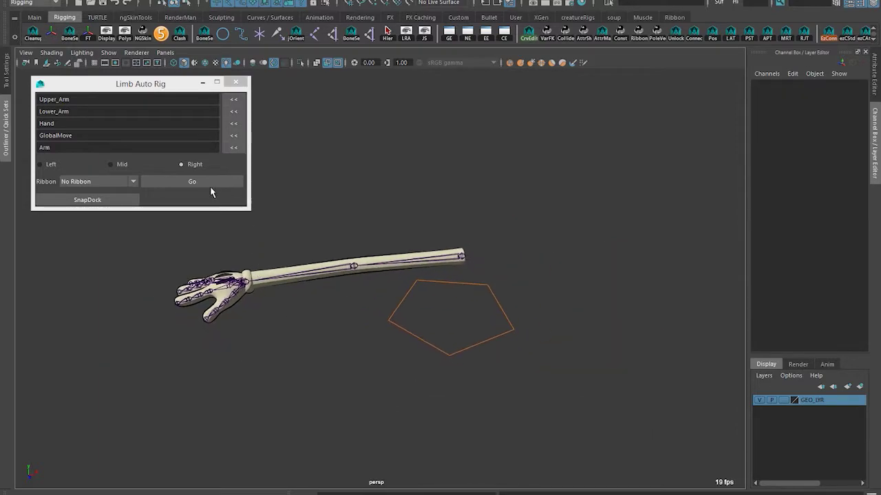
Set the Ribbon option to bendRibbonV1 and generate the right arm rig
left_click(93, 182)
left_click(58, 193)
scroll(326, 307, "up", 4)
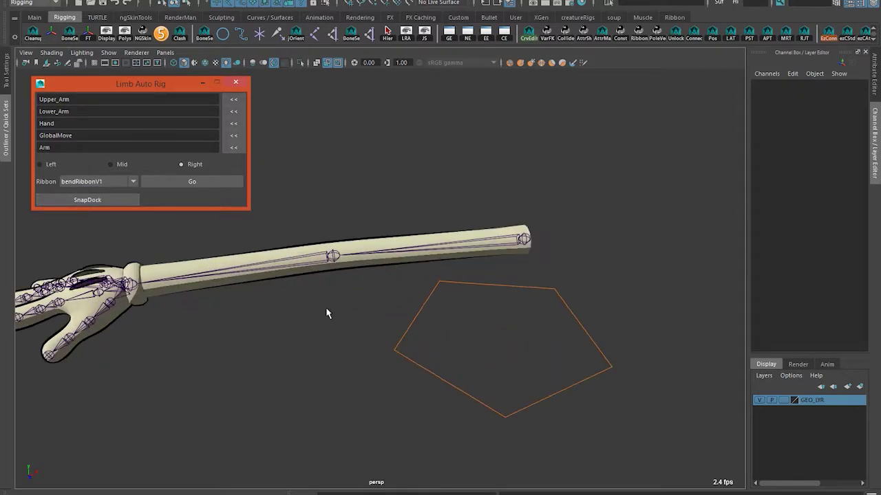
middle_click_drag(279, 379, 293, 364, "alt")
left_click(181, 180)
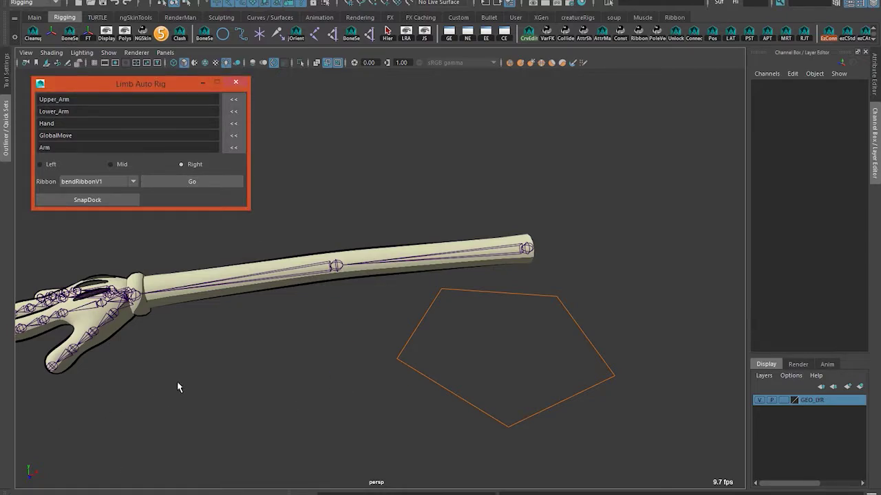
Examine the generated ribbon joints and bend controls along the upper and lower arm, from shoulder to wrist
middle_click_drag(202, 379, 299, 360, "alt")
scroll(306, 351, "up", 4)
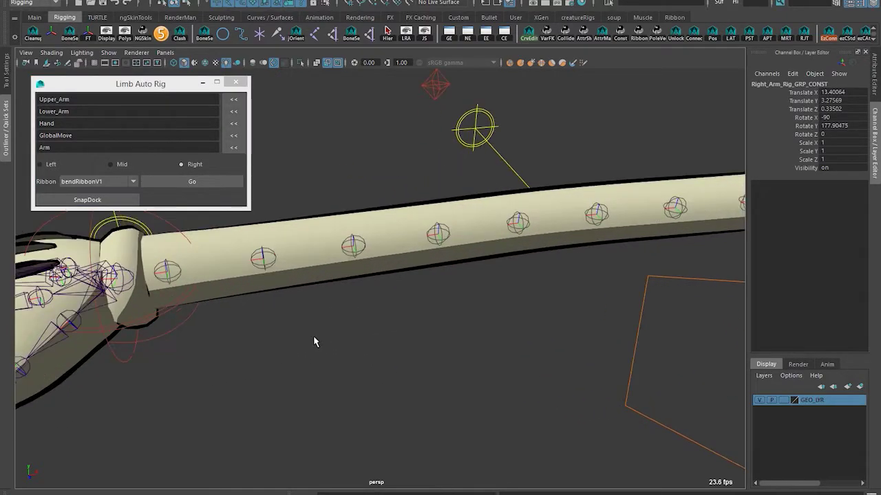
scroll(277, 324, "down", 5)
left_click(393, 271)
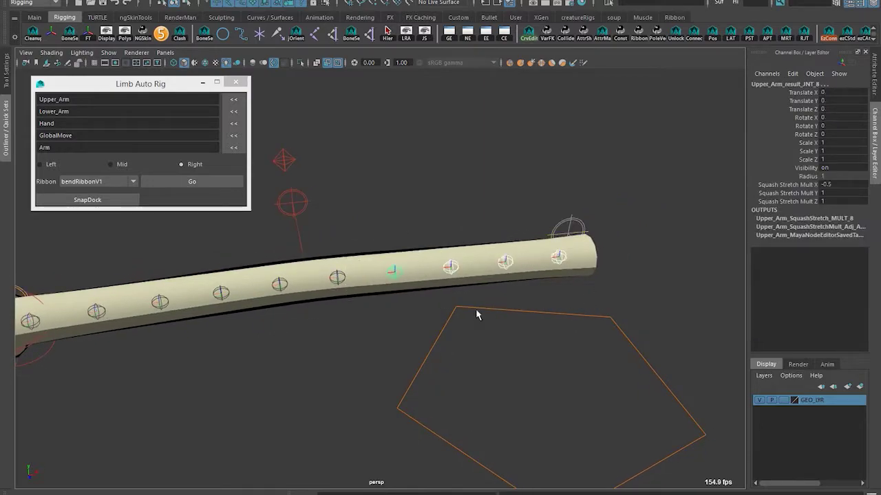
scroll(474, 313, "up", 4)
left_click(471, 308)
left_click(470, 249)
middle_click_drag(400, 315, 447, 300, "alt")
left_click_drag(477, 210, 261, 329)
middle_click_drag(260, 341, 301, 344, "alt")
left_click(296, 335)
left_click_drag(244, 251, 281, 301)
middle_click_drag(280, 303, 226, 250, "alt")
left_click(311, 338)
scroll(310, 323, "down", 4)
scroll(310, 268, "down", 2)
middle_click_drag(391, 278, 341, 336, "alt")
Open the Snap Dock from the Limb Auto Rig window and close that window
left_click(71, 201)
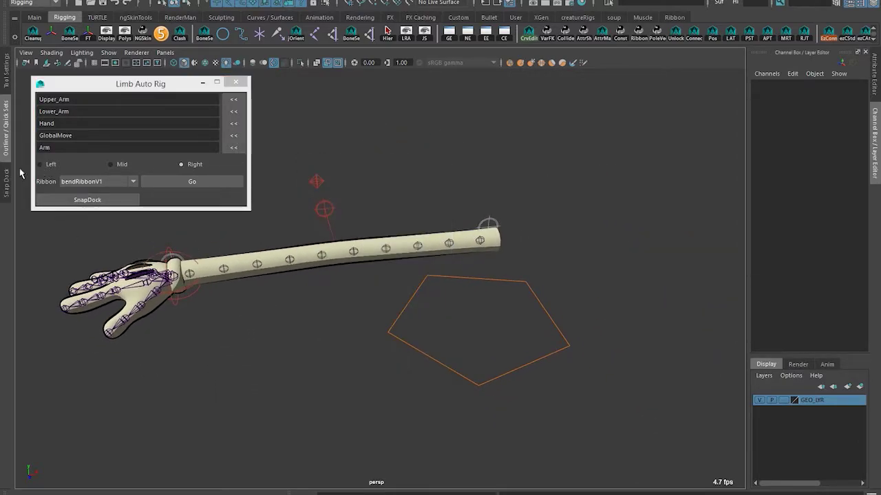
left_click(233, 84)
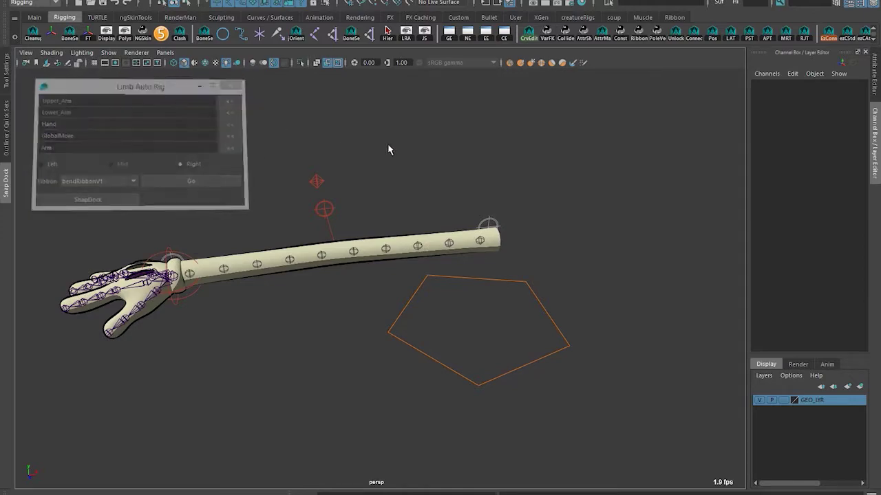
Select the four upper arm ribbon joints nearest the shoulder, keeping the arm mesh out of the selection
scroll(448, 209, "up", 3)
middle_click_drag(502, 246, 506, 235, "alt")
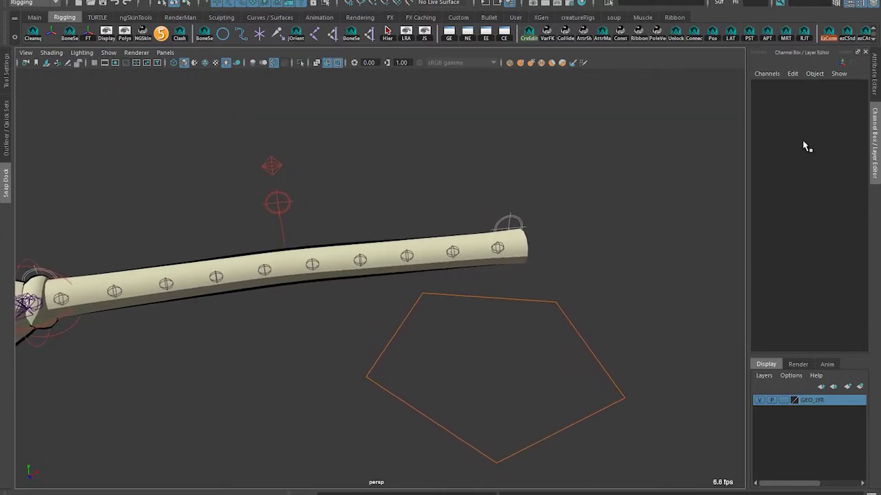
left_click_drag(484, 226, 504, 280)
left_click_drag(450, 223, 456, 275, "shift")
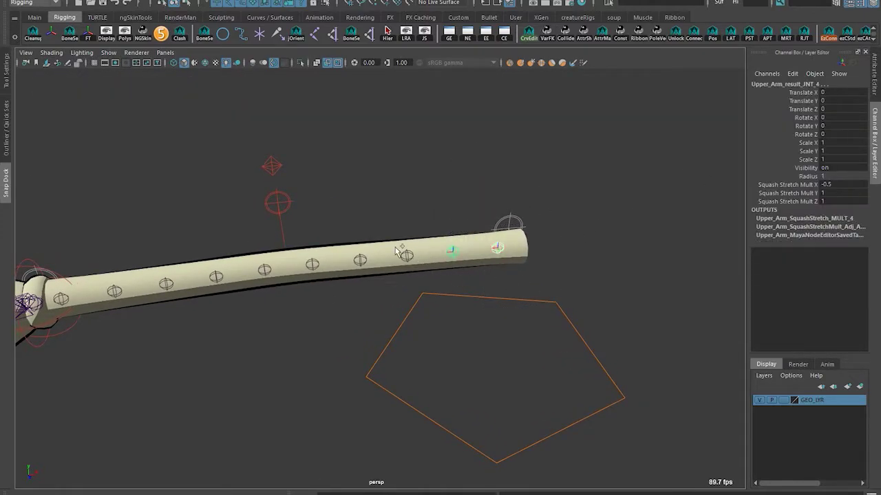
left_click_drag(394, 248, 386, 279, "shift")
key("ctrl+z")
left_click_drag(396, 249, 412, 277, "shift")
left_click_drag(347, 252, 364, 293, "shift")
left_click(253, 269, "shift")
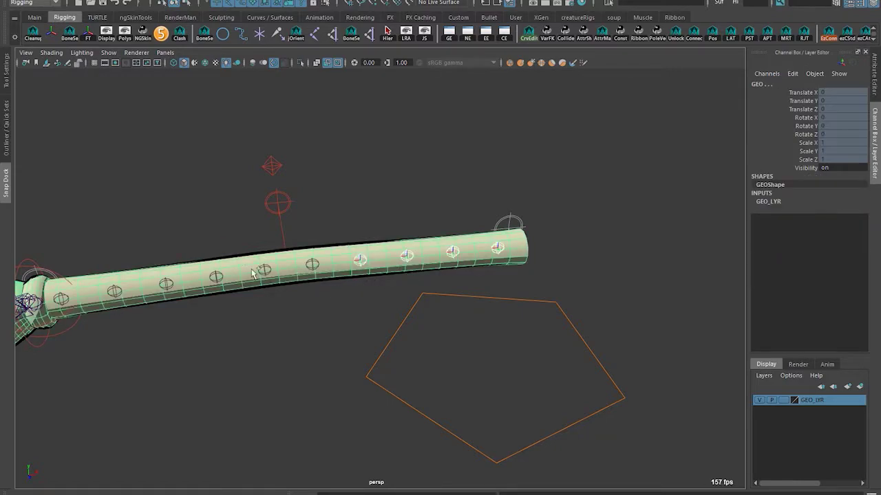
key("ctrl+z")
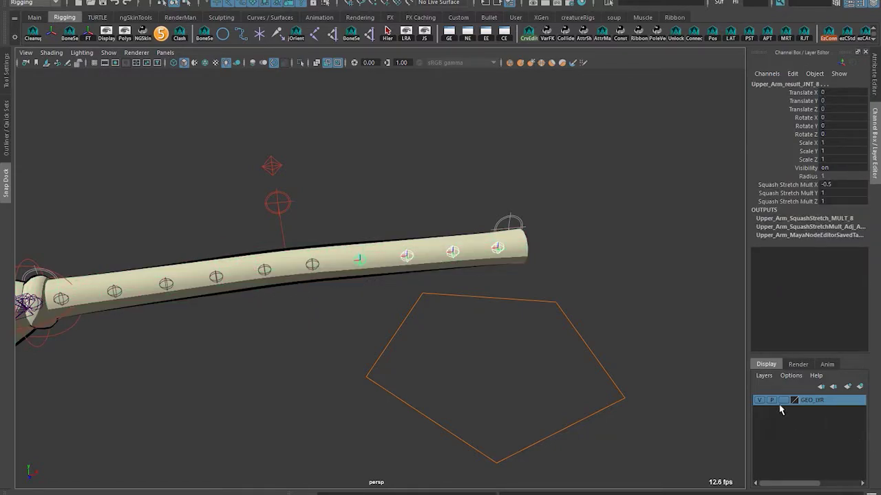
Add the remaining upper arm ribbon joint and all five lower arm ribbon joints to the selection
middle_click_drag(379, 277, 462, 273, "alt")
left_click_drag(399, 248, 413, 282, "shift")
left_click_drag(347, 250, 366, 283, "shift")
left_click_drag(300, 253, 320, 302, "shift")
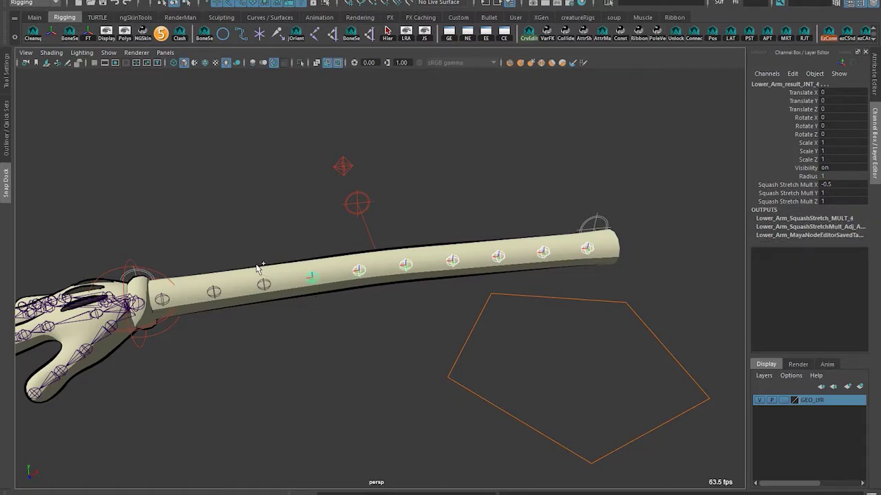
left_click(264, 284)
left_click(214, 291)
left_click(162, 300)
middle_click_drag(149, 324, 377, 345, "alt")
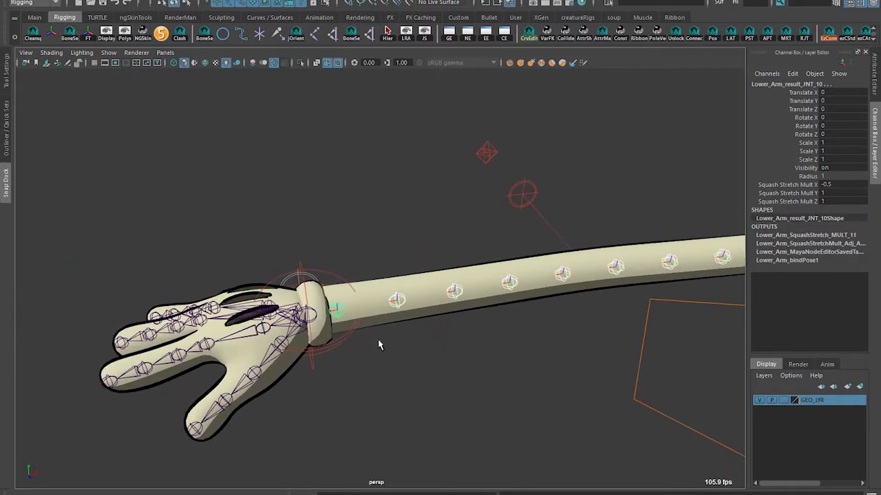
Add the Hand joint with its finger hierarchy and the GEO arm mesh to the selection
left_click(300, 318)
left_click_drag(388, 257, 385, 340, "alt")
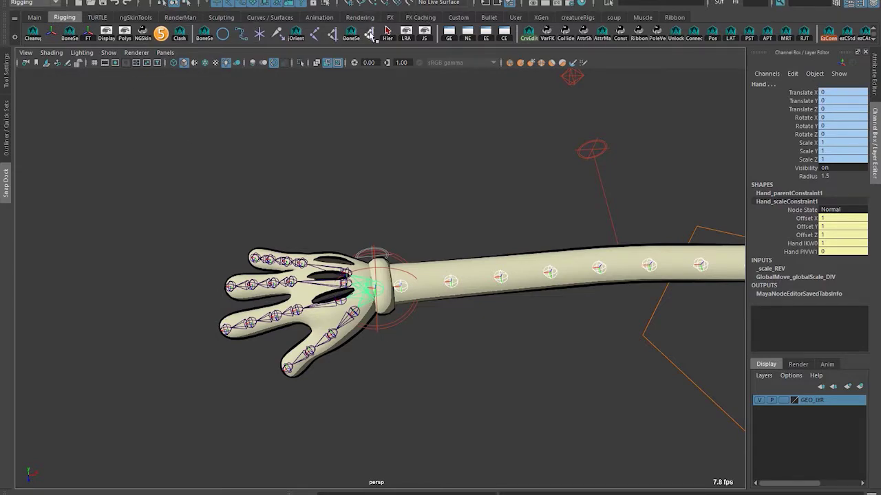
left_click(386, 35)
middle_click_drag(487, 308, 461, 290, "alt")
left_click(456, 276)
Bind the GEO arm mesh to the selected ribbon, hand and finger joints with Bind Skin
left_click_drag(456, 276, 404, 242, "alt")
left_click(231, 1)
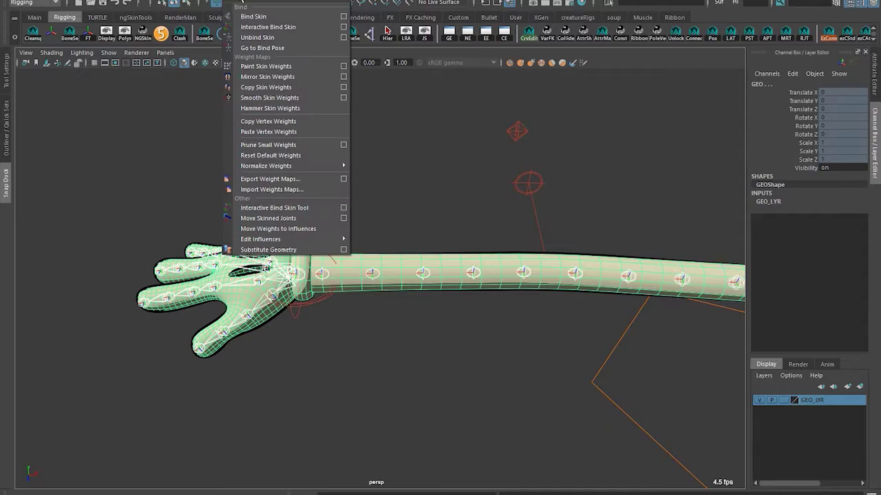
left_click(286, 17)
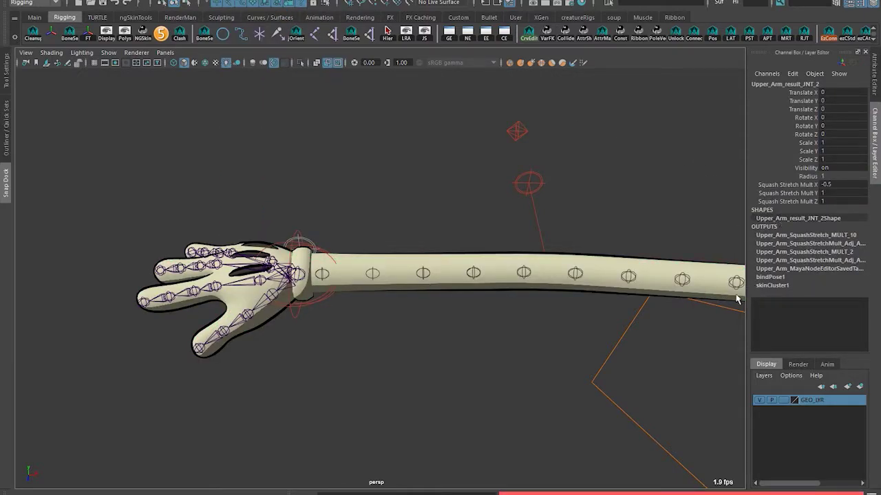
left_click(511, 265)
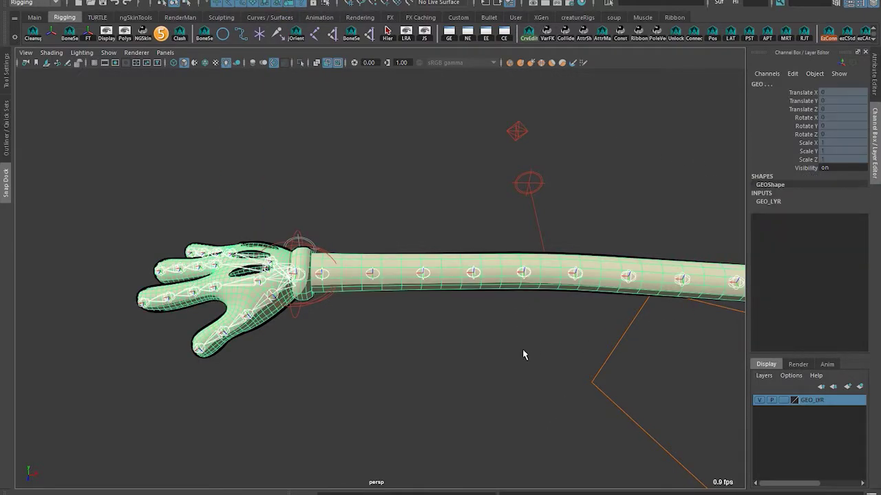
left_click(502, 282)
left_click(498, 274)
left_click(228, 1)
left_click(242, 15)
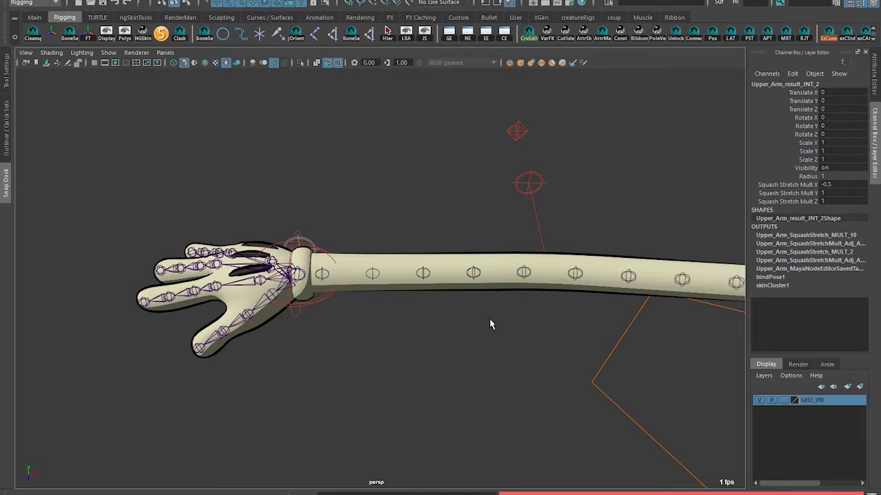
Try moving the wrist IK control to test the bound mesh, and undo the move
left_click(301, 300)
left_click_drag(302, 301, 363, 299)
key("ctrl+z")
Select the arm mesh and set the Skinning Method on its skinCluster1
middle_click_drag(521, 320, 473, 302, "alt")
key("q")
left_click(462, 248)
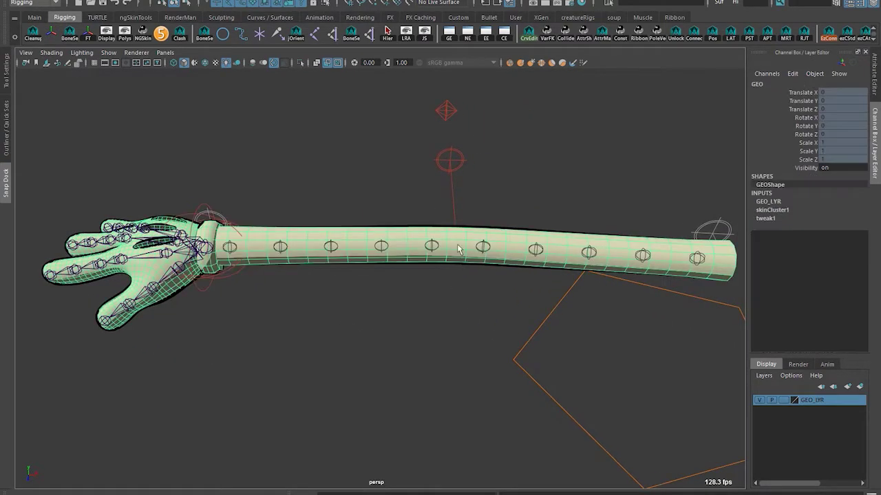
middle_click_drag(462, 248, 424, 239, "alt")
left_click(781, 212)
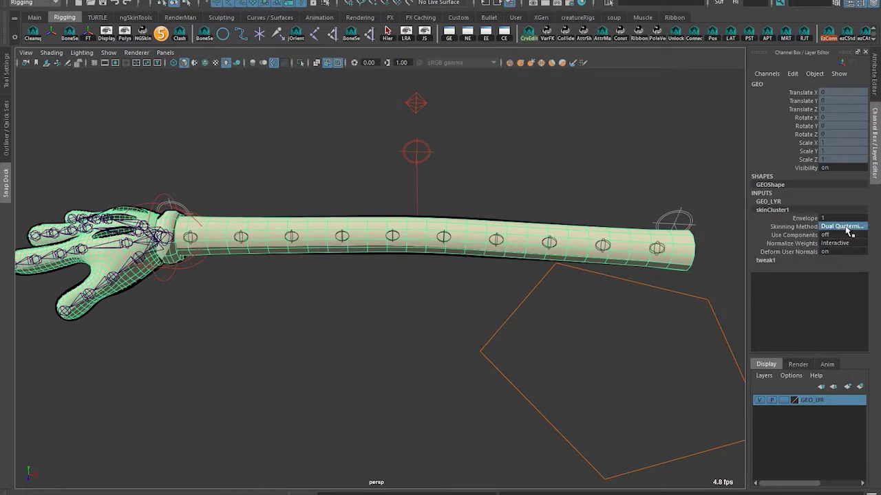
left_click(846, 227)
left_click(853, 248)
Add a Delta Mush deformer to the arm mesh and clear the selection
left_click(251, 1)
left_click(285, 38)
left_click(212, 172)
Test the skinned arm by moving and rotating the wrist IK control, undoing each change
left_click(158, 267)
left_click_drag(183, 274, 244, 274, "alt")
left_click(175, 288)
middle_click_drag(246, 274, 334, 269)
left_click_drag(334, 270, 468, 224)
key("ctrl+z")
middle_click_drag(608, 165, 721, 196, "alt")
key("e")
mouse_move(265, 281)
left_mouse_down()
mouse_move(260, 262)
mouse_move(256, 283)
left_mouse_up()
key("ctrl+z")
middle_click_drag(443, 366, 271, 295, "alt")
key("q")
left_click(271, 295)
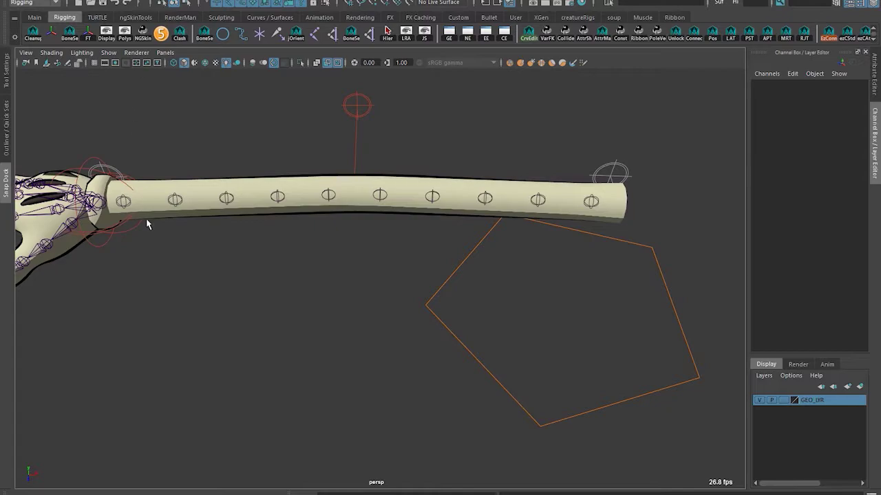
Select the wrist IK control, try moving the hand toward the elbow, and undo the move
middle_click_drag(147, 224, 278, 177, "alt")
scroll(349, 168, "down", 2)
middle_click_drag(350, 167, 256, 267, "alt")
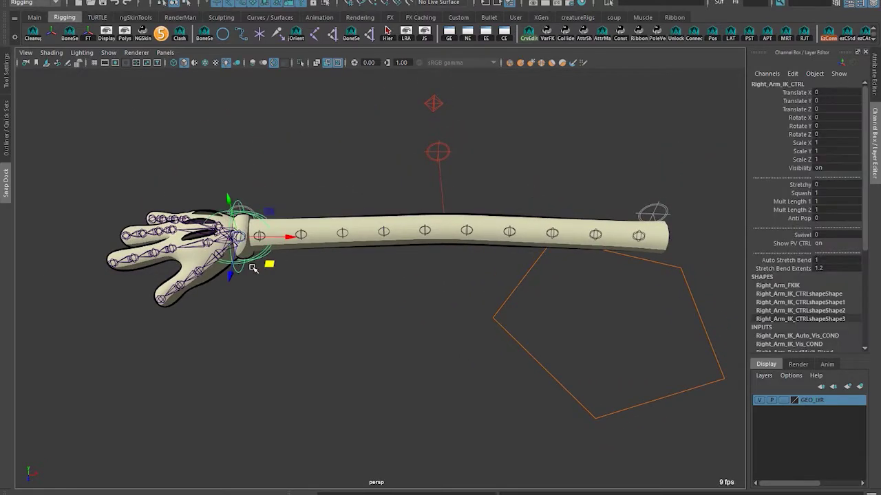
left_click_drag(253, 268, 309, 261)
key("ctrl+z")
Set the wrist IK control's Stretchy to 1 and stretch the arm to about -11.1 in Translate X
right_click_drag(385, 227, 665, 169, "alt")
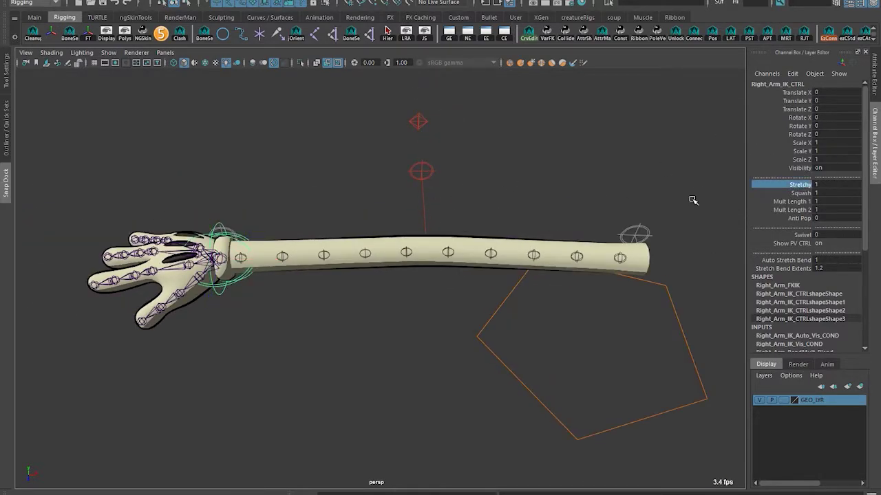
left_click_drag(329, 203, 255, 267, "alt")
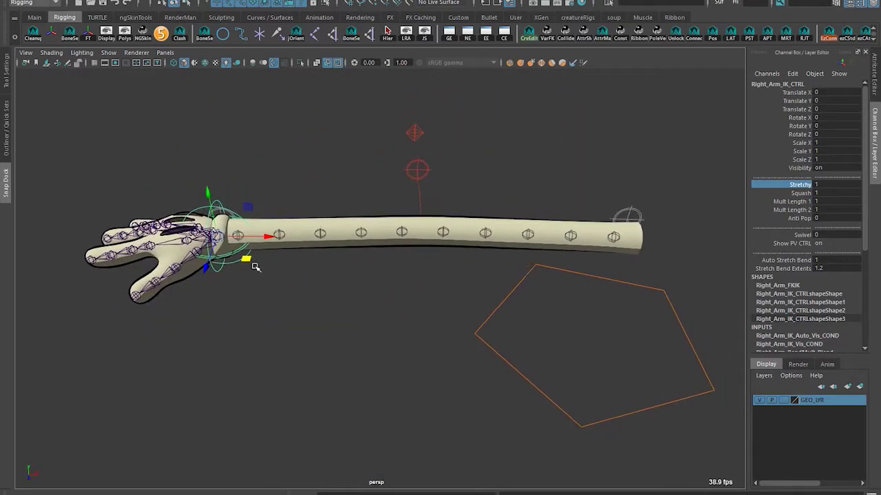
left_click_drag(263, 237, 84, 238)
middle_click_drag(128, 289, 238, 259, "alt")
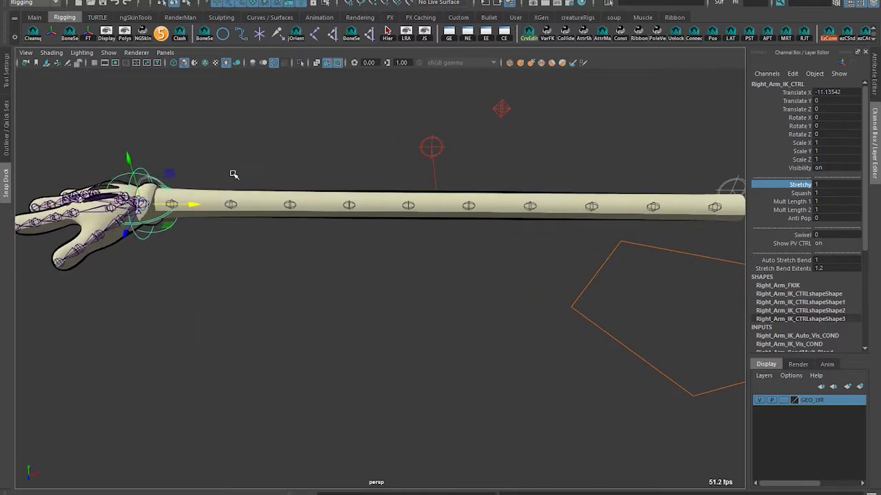
Select the two ribbon joints at the elbow and set their Squash Stretch Mult Y and Z to 3.18
left_click_drag(415, 214, 416, 214)
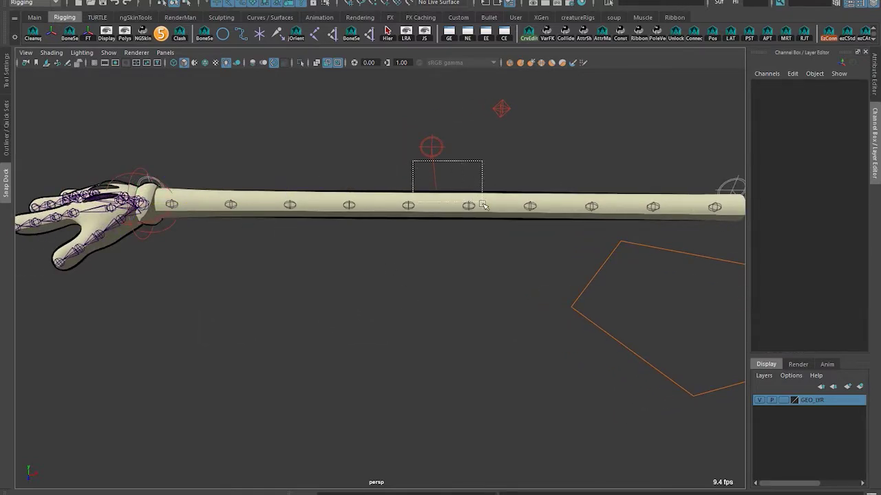
left_click_drag(483, 206, 484, 206)
middle_click_drag(454, 289, 455, 368, "alt")
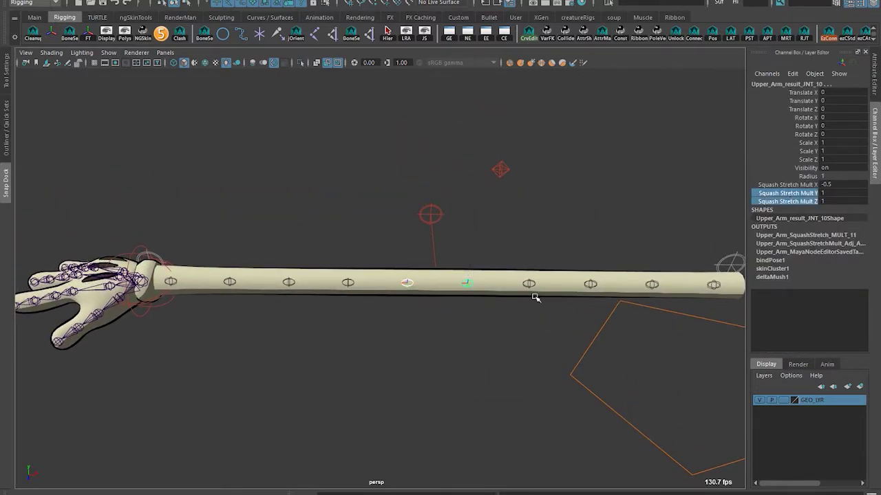
middle_click_drag(535, 298, 484, 276, "alt")
middle_click_drag(338, 319, 418, 284)
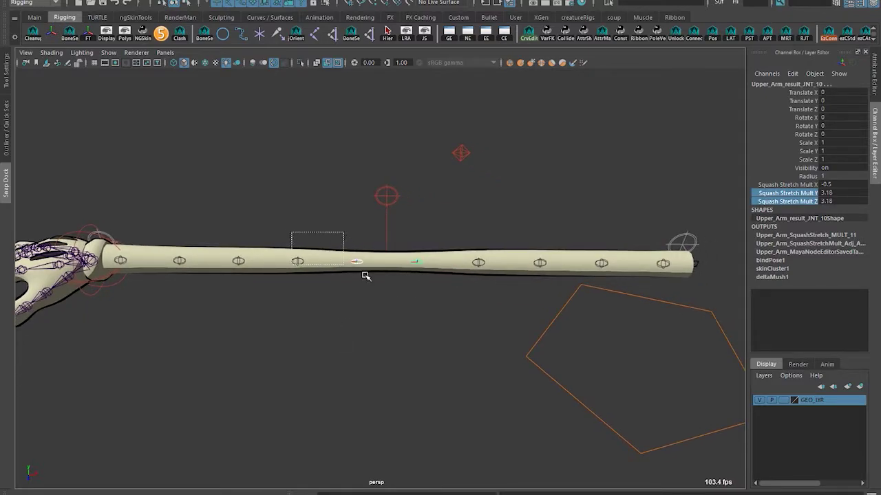
Extend the selection to the neighbouring ribbon joints and raise Squash Stretch Mult Y and Z, reaching 4.27 on the two elbow joints
left_click(478, 262)
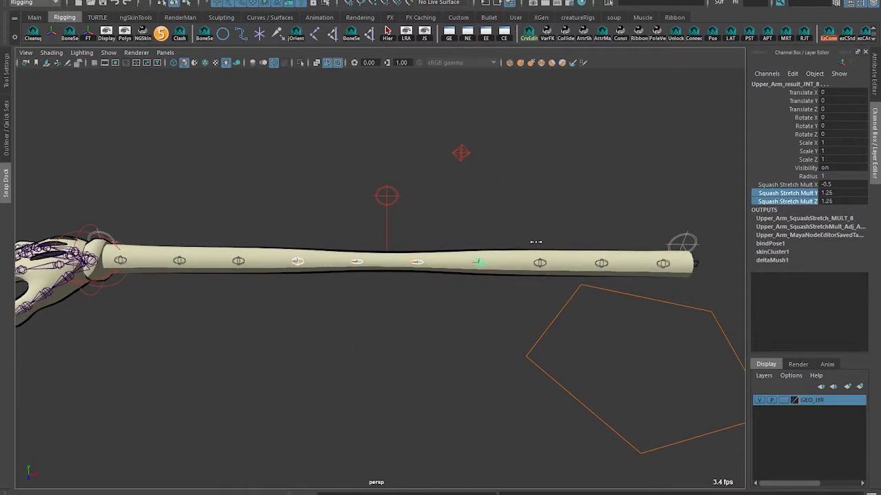
left_click_drag(225, 229, 580, 304)
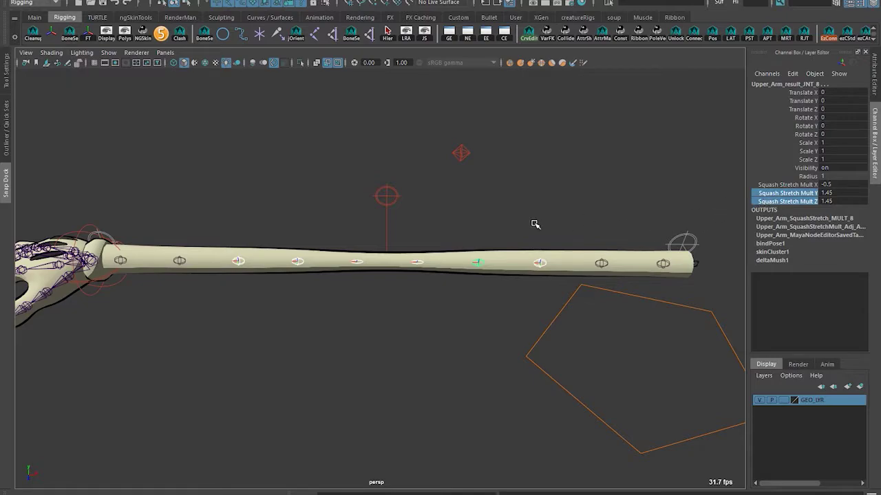
middle_click_drag(535, 225, 566, 224)
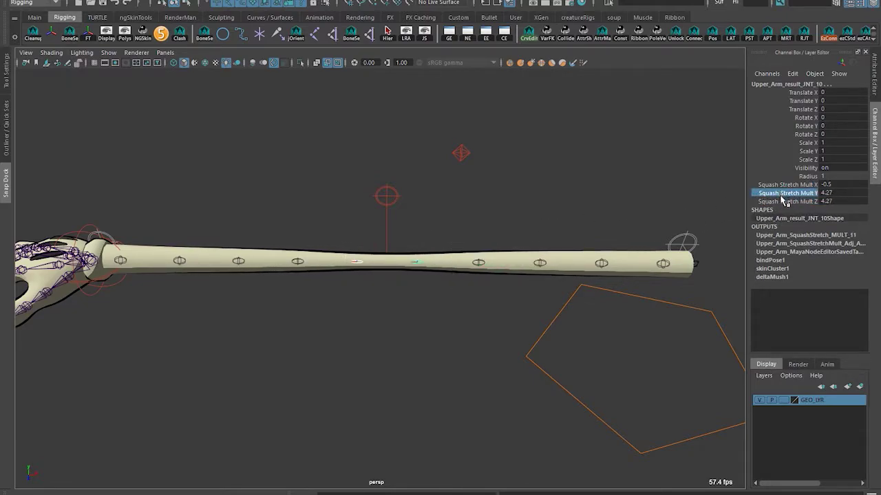
Stretch the arm with the wrist IK control to about -15.5 in Translate X and check the bend control at the elbow
left_click(463, 207)
right_click_drag(464, 207, 327, 241, "alt")
left_click_drag(327, 241, 311, 249, "alt")
left_click(189, 296)
mouse_move(241, 273)
left_mouse_down()
mouse_move(385, 272)
mouse_move(207, 273)
mouse_move(344, 271)
mouse_move(239, 277)
left_mouse_up()
left_click_drag(326, 235, 375, 264)
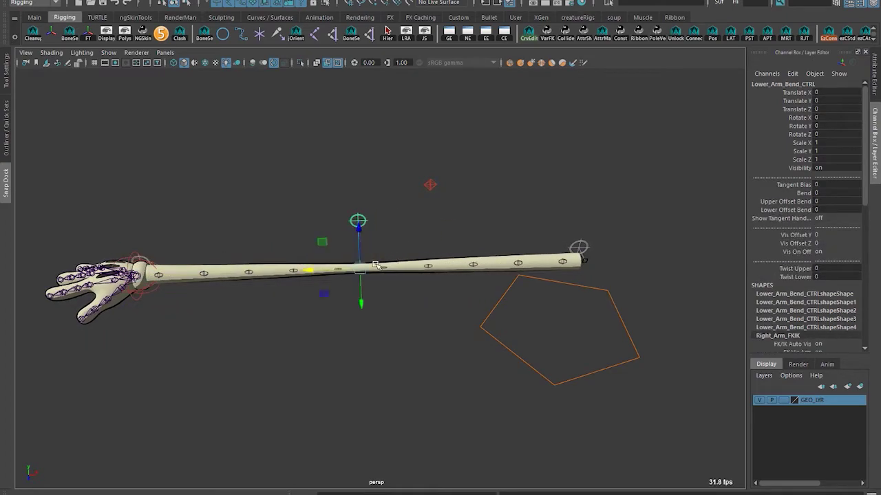
left_click_drag(241, 275, 339, 274)
left_click(127, 301)
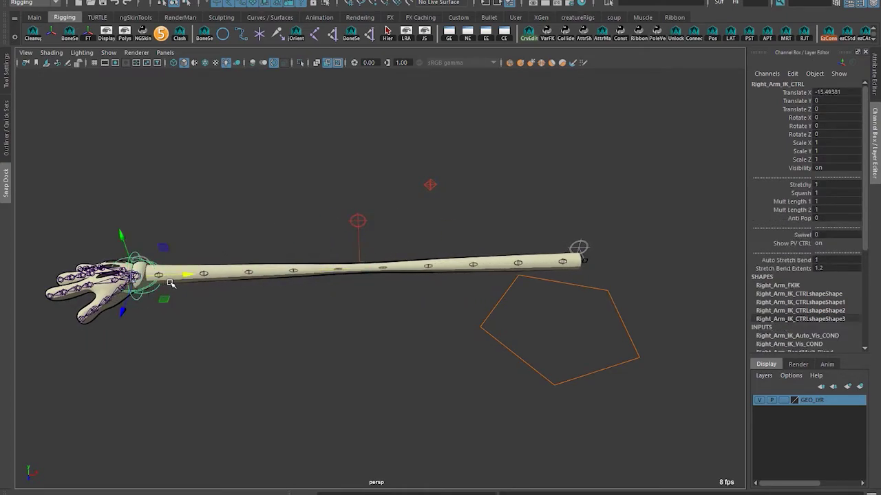
Relax the arm, set the wrist IK control's Squash to 0, and move it to about -0.16 in Translate X
left_click_drag(128, 301, 273, 297)
left_click(550, 238)
left_click_drag(467, 237, 388, 265)
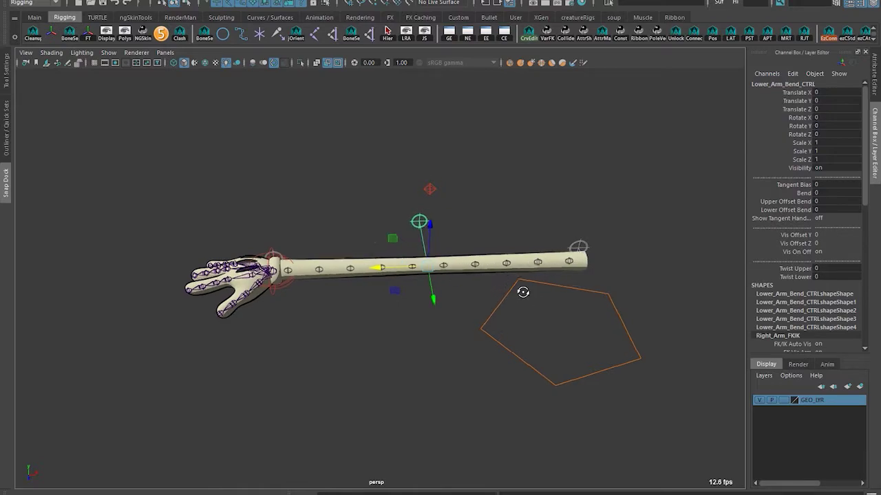
left_click_drag(522, 291, 509, 305, "alt")
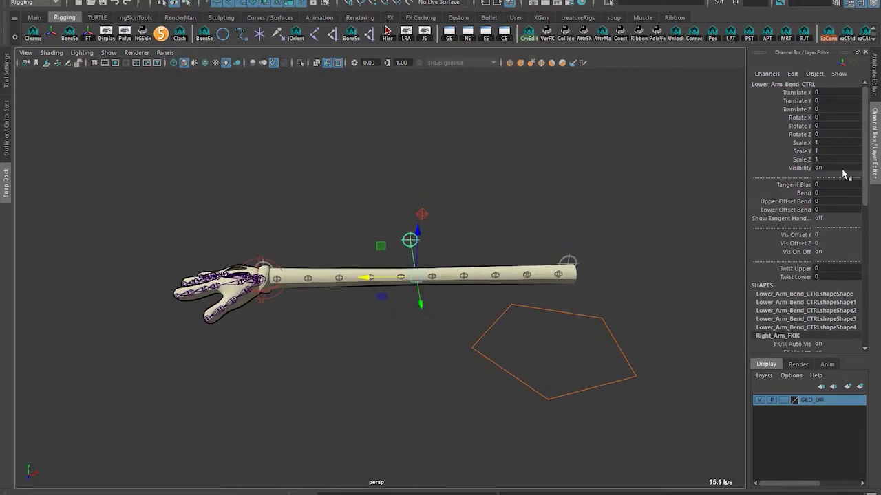
left_click(285, 292)
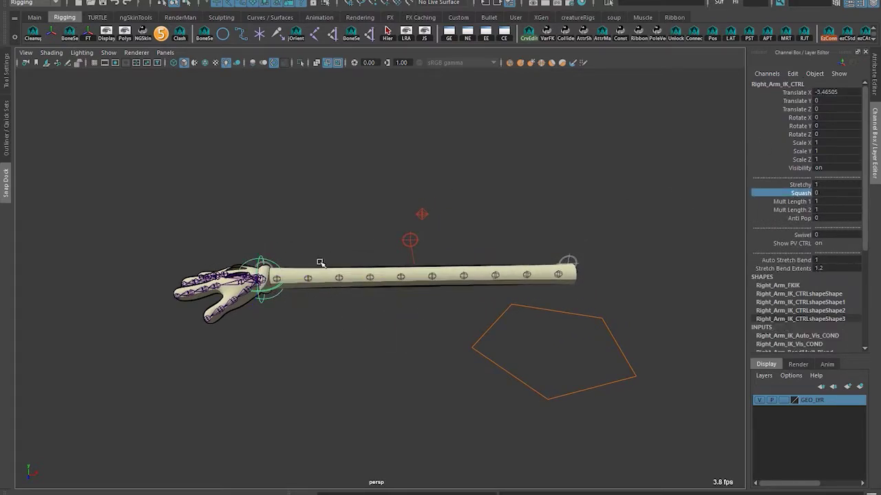
left_click_drag(306, 283, 262, 273)
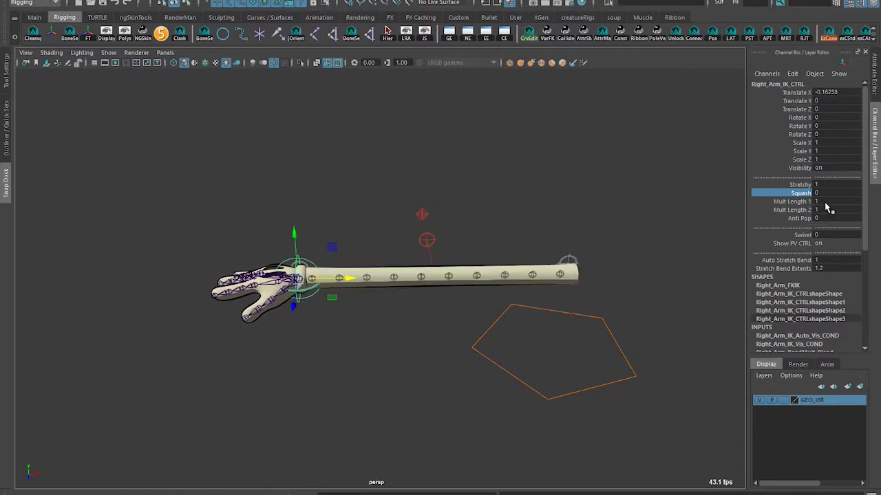
Set Mult Length 1 and Mult Length 2 to 1.42 with the wrist IK control at about -6.34 in Translate X
middle_click_drag(553, 238, 559, 238)
left_click_drag(559, 238, 356, 298, "alt")
key("ctrl+z")
left_click_drag(448, 344, 414, 273, "alt")
scroll(414, 273, "up", 3)
middle_click_drag(414, 274, 462, 266, "alt")
right_click_drag(462, 265, 430, 309, "alt")
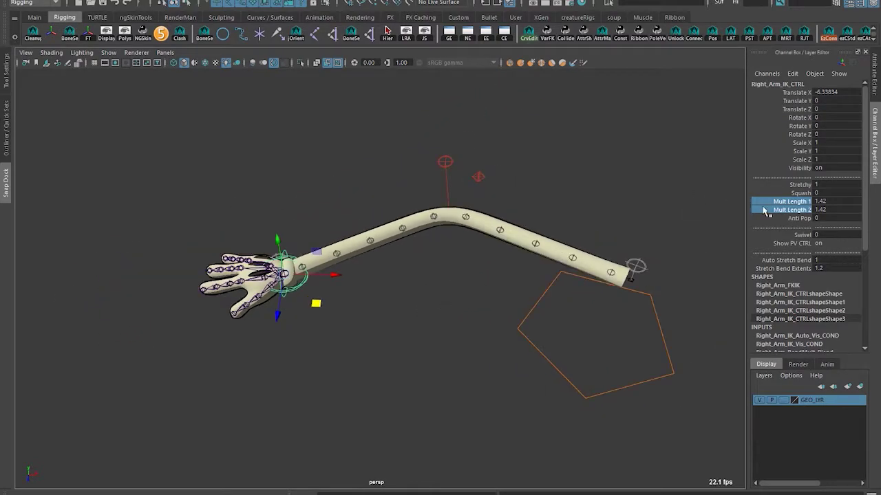
Set the wrist IK control's Anti Pop to 1 and return Mult Length 1 and 2 to 1
middle_click_drag(576, 235, 661, 227)
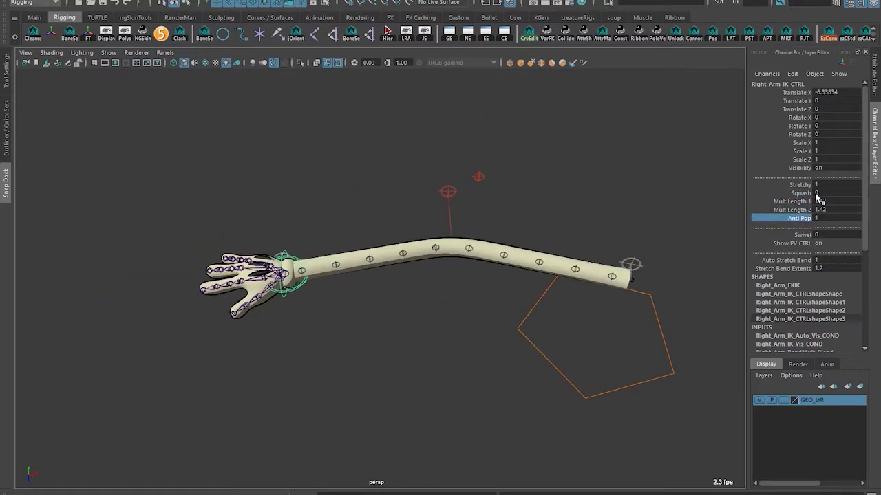
left_click_drag(818, 201, 818, 209)
type("1")
key("Return")
left_click(152, 379)
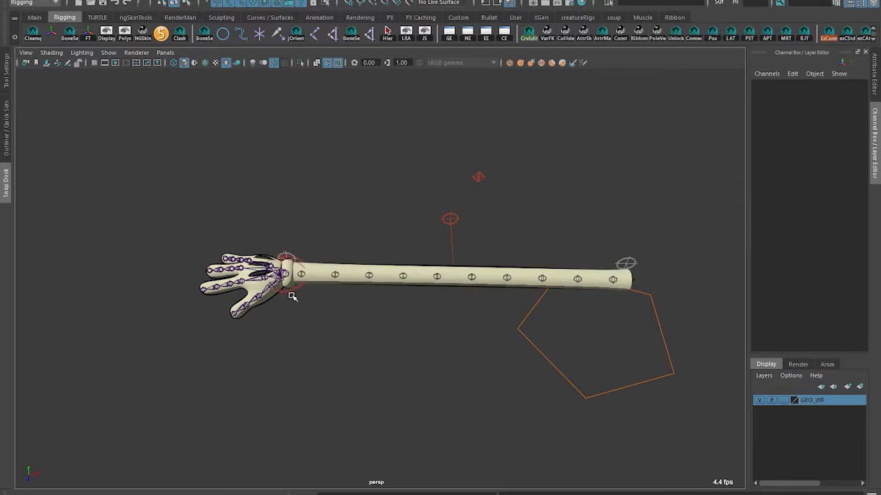
Flex the elbow by moving the wrist IK control in X, and set its Anti Pop to 0
left_click(291, 295)
left_click_drag(335, 275, 456, 276)
scroll(357, 256, "up", 5)
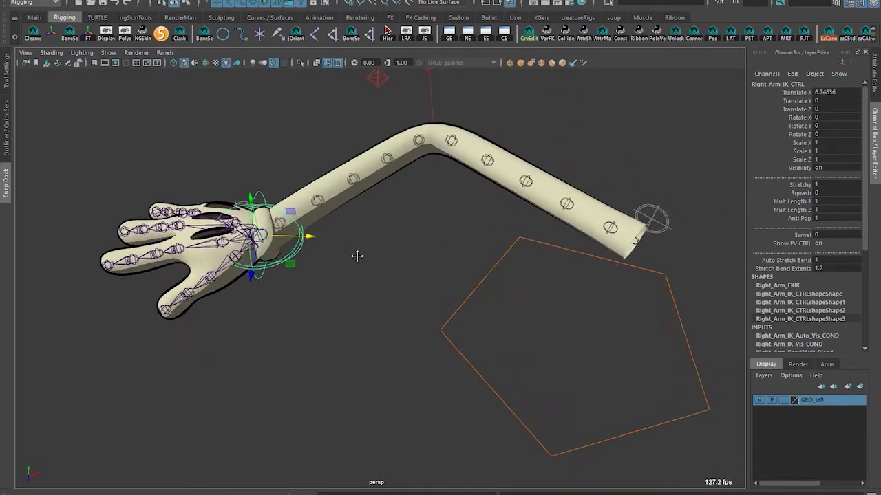
middle_click_drag(357, 256, 342, 274, "alt")
left_click_drag(289, 257, 199, 258)
scroll(310, 289, "down", 6)
middle_click_drag(347, 295, 390, 320, "alt")
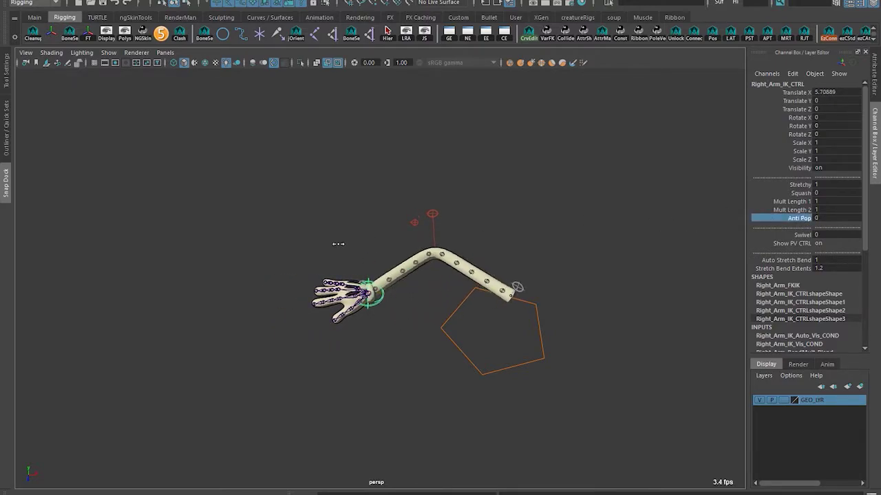
Move the wrist IK control to about 0.49 in Translate X and hide joints in the viewport
right_click_drag(338, 243, 442, 322, "alt")
left_click_drag(406, 306, 340, 298)
middle_click_drag(440, 211, 434, 243, "alt")
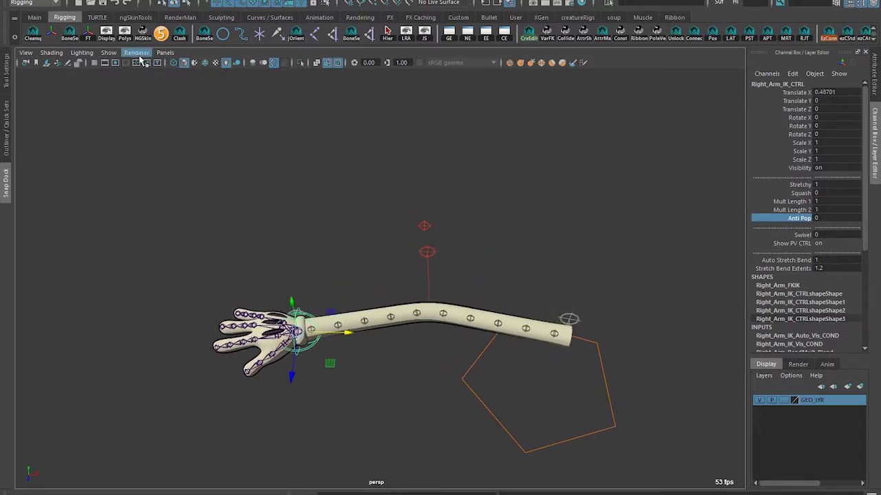
left_click(108, 52)
left_click(138, 213)
middle_click_drag(390, 304, 382, 283, "alt")
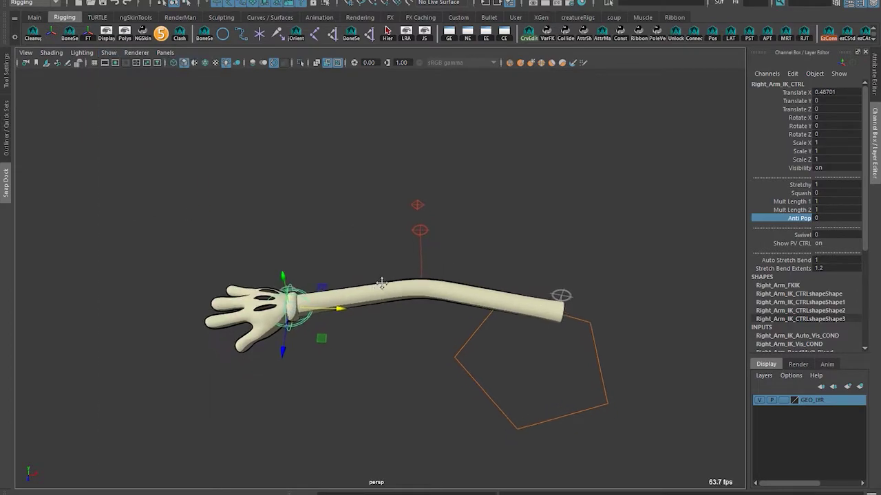
Reset the wrist IK control's Translate X to 0
left_click_drag(382, 284, 389, 236, "alt")
right_click_drag(389, 236, 698, 223, "alt")
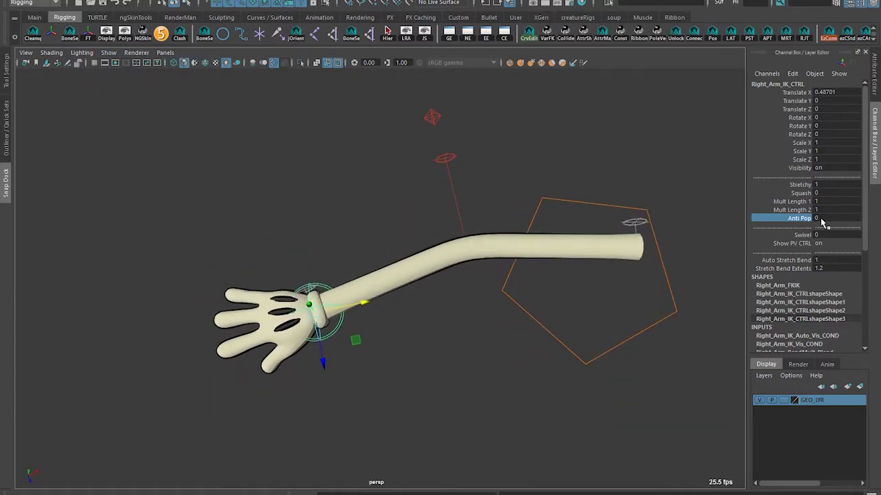
type("0")
key("Return")
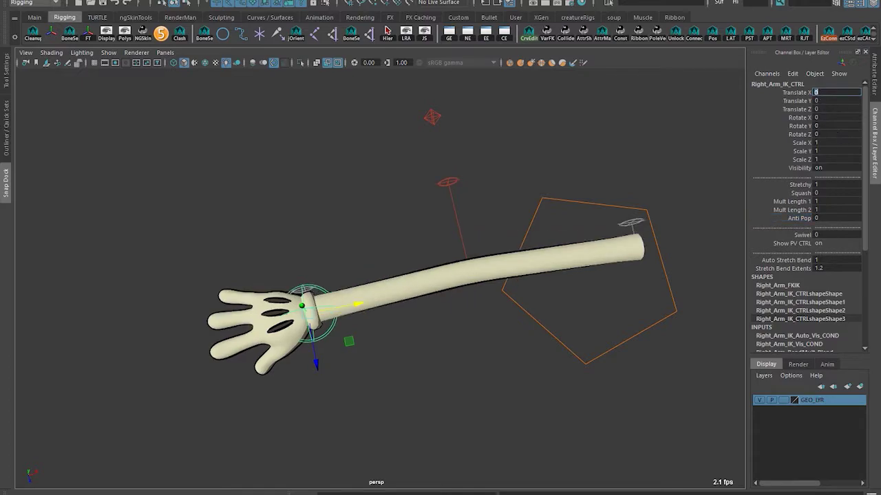
Try the wrist IK control's Swivel attribute and undo the change
left_click_drag(641, 362, 530, 277, "alt")
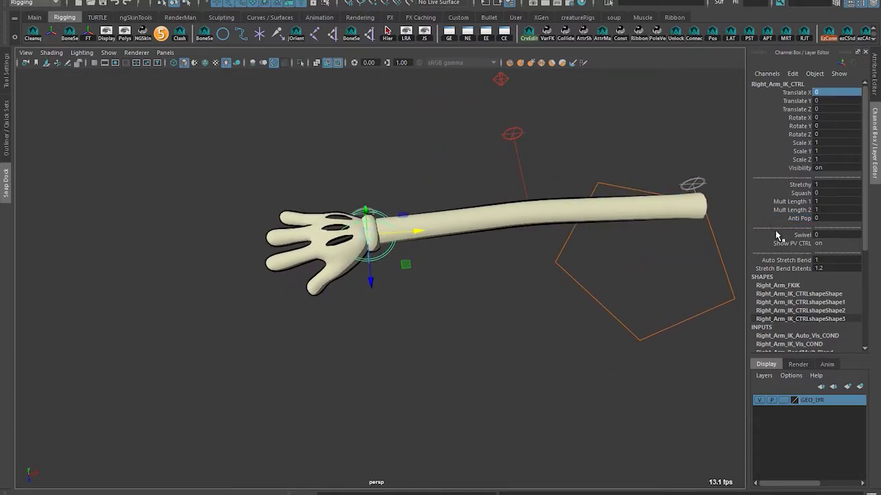
left_click(782, 235)
middle_click_drag(547, 262, 490, 261)
key("ctrl+z")
Turn Show PV CTRL off and rotate the wrist IK control to about -29.4 in Rotate X
left_click_drag(533, 285, 505, 231, "alt")
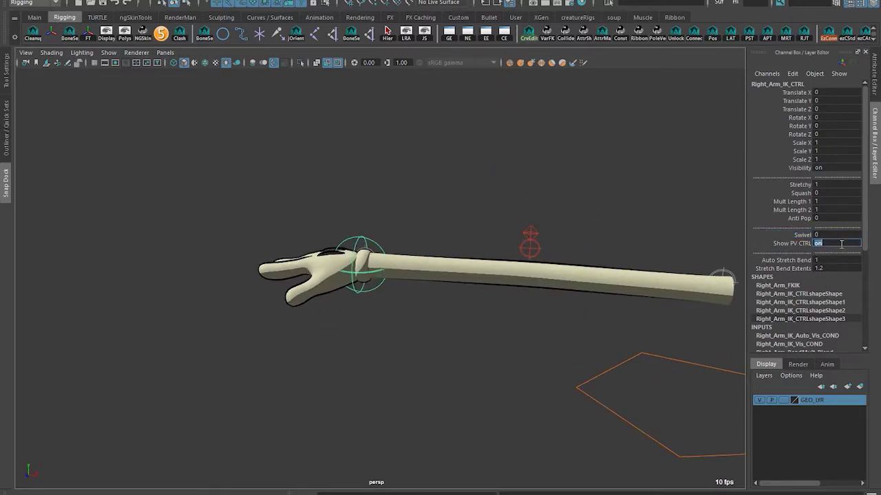
left_click_drag(675, 240, 335, 279, "alt")
key("e")
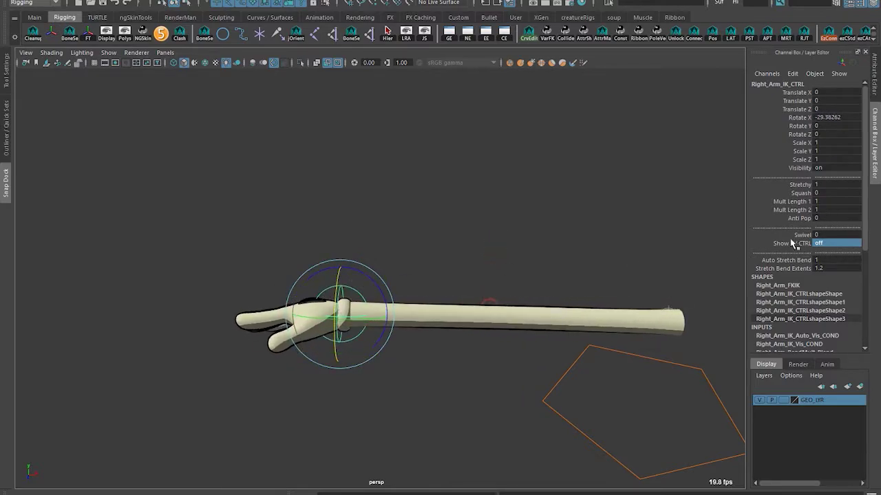
Try Swivel with the pole vector control hidden, and undo the swivel, wrist rotation and visibility changes
left_click_drag(791, 241, 790, 237)
left_click(790, 236)
middle_click_drag(569, 250, 507, 241)
key("ctrl+z")
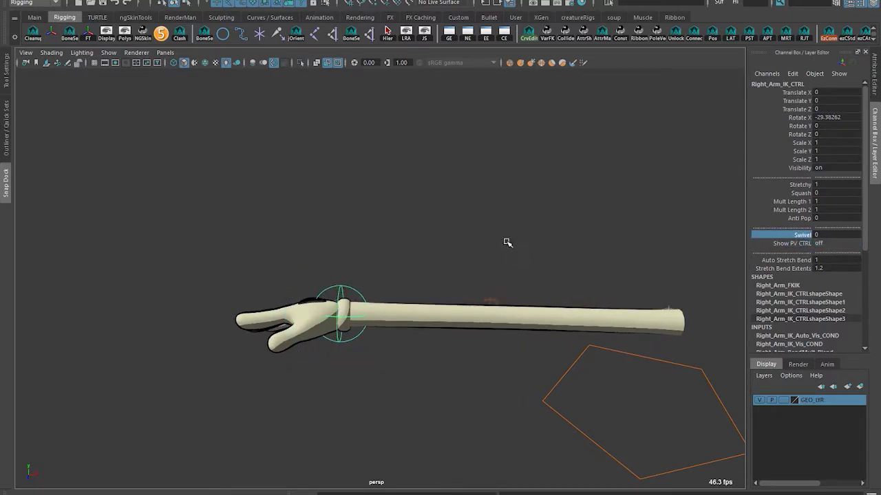
key("ctrl+z")
key("ctrl+z")
Try the pole vector control's Follow attribute, test it by moving the wrist IK control, and undo the move
left_click(484, 232)
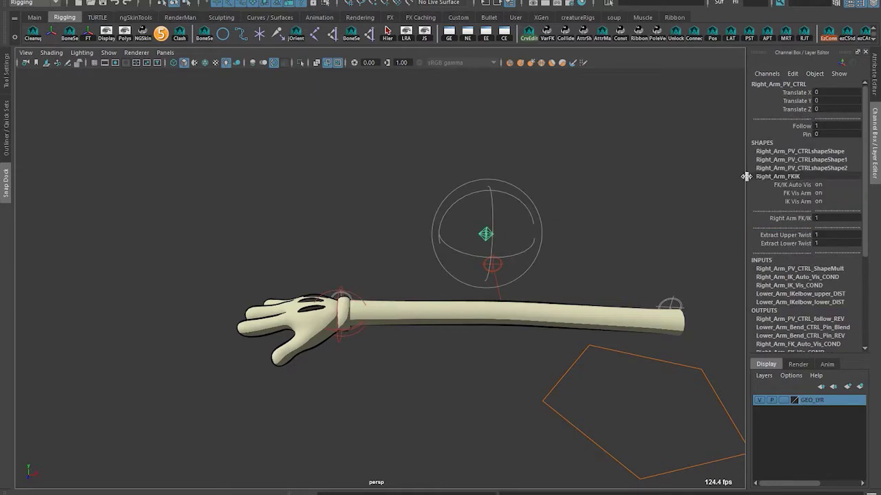
left_click(802, 126)
middle_click_drag(652, 136, 552, 141)
left_click(348, 298)
key("w")
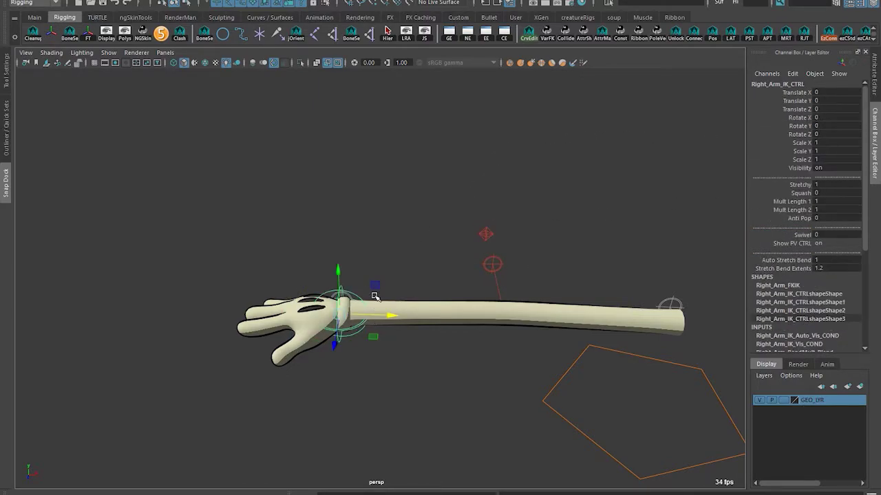
left_click_drag(368, 331, 417, 335)
key("ctrl+z")
Select the pole vector control and set its Follow to 0
left_click_drag(688, 253, 536, 272, "alt")
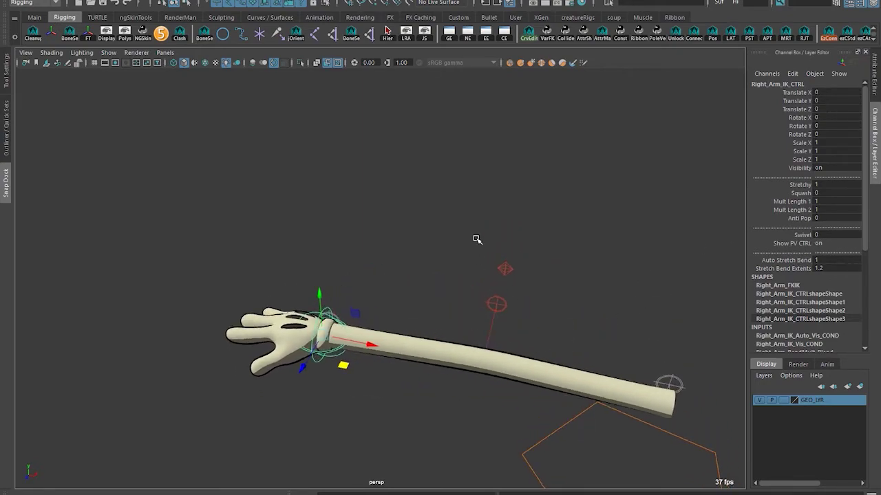
left_click_drag(477, 241, 529, 285)
middle_click_drag(387, 166, 531, 176)
left_click_drag(531, 176, 513, 169, "alt")
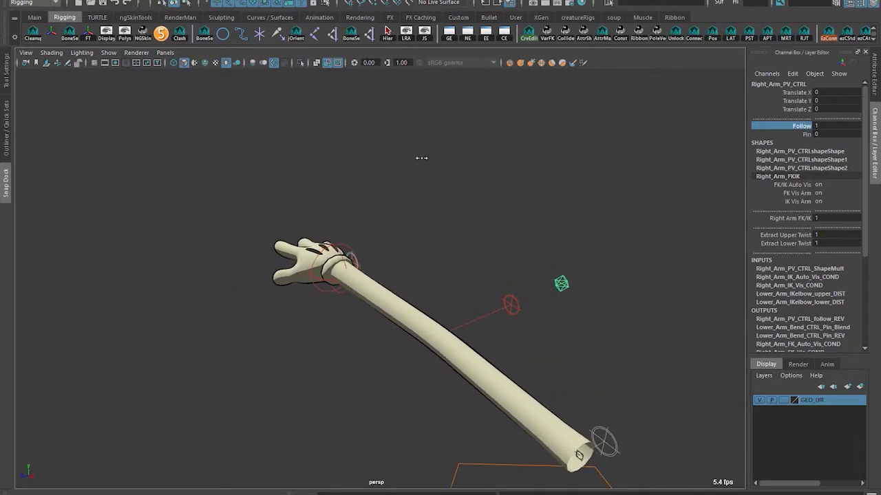
middle_click_drag(422, 158, 414, 158)
left_click_drag(496, 279, 337, 183, "alt")
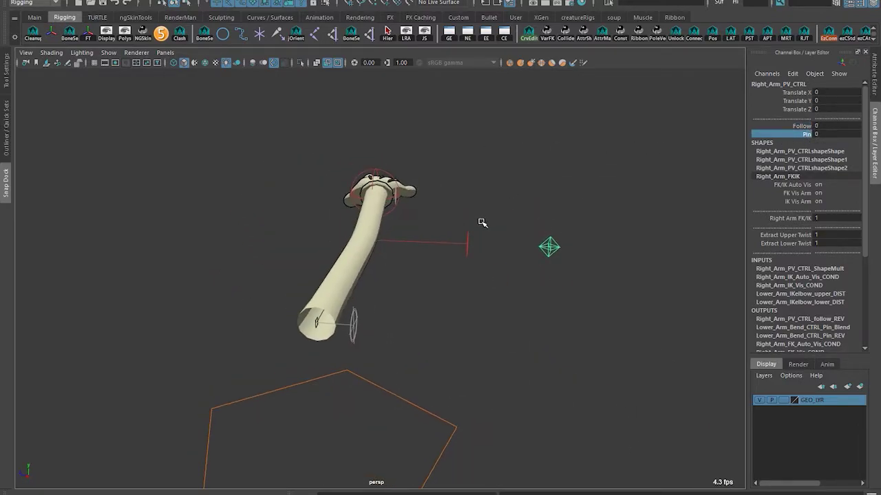
Set the pole vector control's Pin to 1 and move it to about -5.85 in Translate Y and 14.97 in Z
middle_click_drag(481, 222, 597, 275)
middle_click_drag(533, 206, 487, 247, "alt")
key("w")
left_click_drag(448, 220, 295, 387)
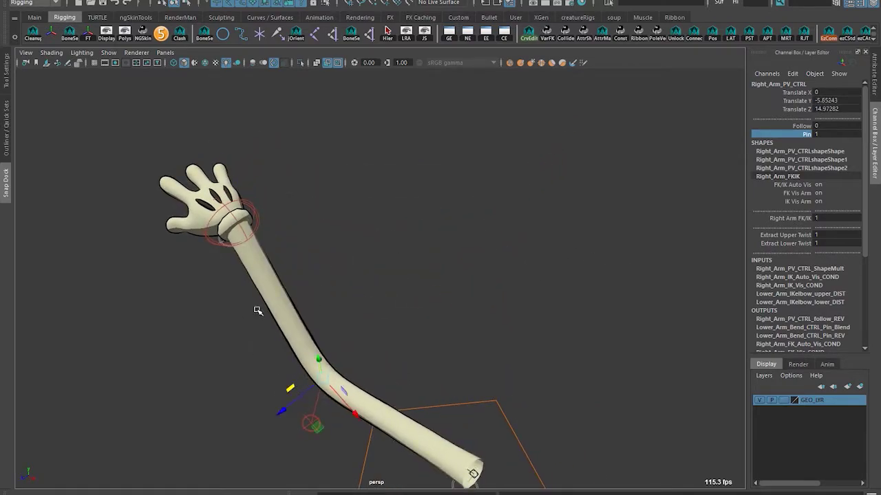
Test the pinned elbow by moving the wrist IK control, and undo the wrist and pole vector moves
middle_click_drag(257, 311, 326, 296, "alt")
left_click(333, 217)
left_click_drag(333, 227, 472, 184, "alt")
key("w")
left_click_drag(467, 243, 541, 242)
key("ctrl+z")
key("ctrl+z")
key("ctrl+z")
key("ctrl+z")
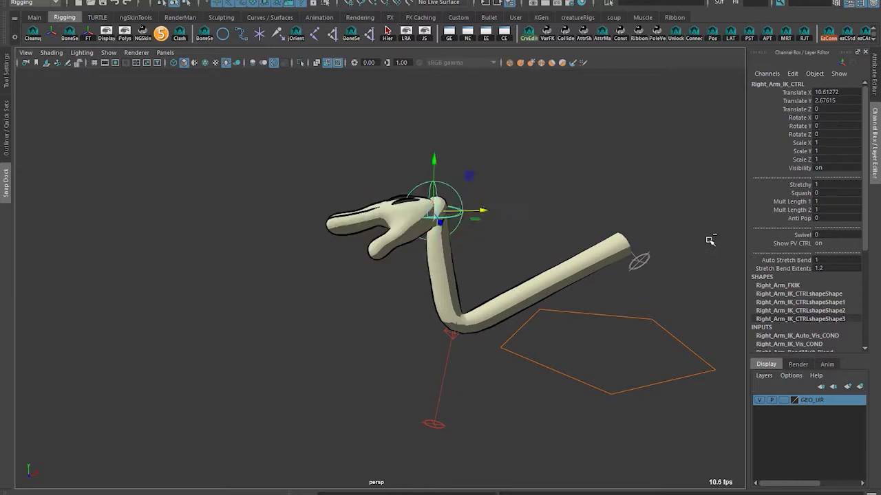
Shift the wrist IK control's pivot toward the forearm, rotate it to about -31 in Rotate Y, and undo
left_click_drag(475, 296, 593, 289, "alt")
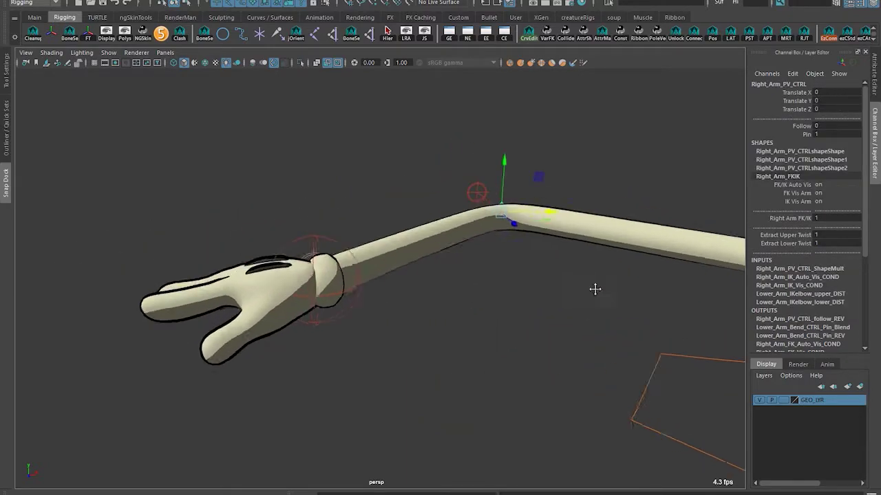
middle_click_drag(594, 289, 660, 324, "alt")
left_click(464, 373)
left_click(430, 353)
mouse_move(488, 370)
left_mouse_down("alt")
mouse_move(448, 390)
mouse_move(483, 383)
left_mouse_up("alt")
left_click_drag(436, 346, 414, 351, "alt")
key("d")
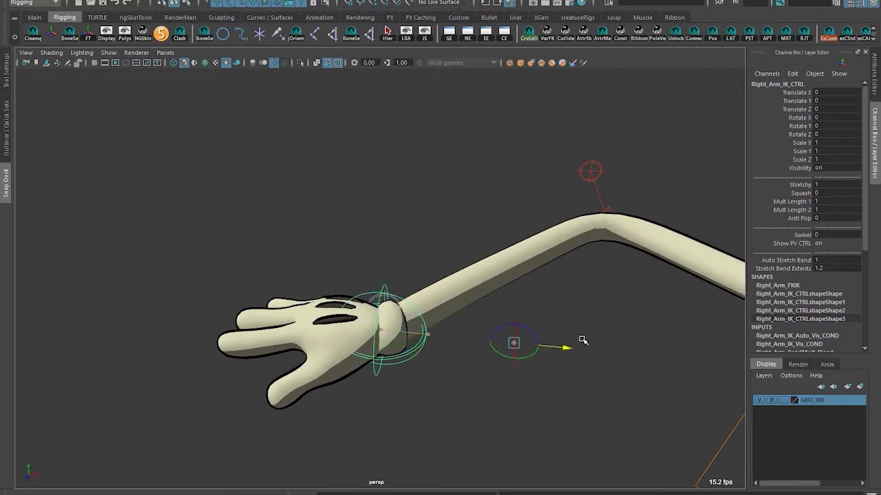
key("e")
mouse_move(555, 378)
left_mouse_down()
mouse_move(534, 354)
mouse_move(554, 383)
mouse_move(546, 372)
left_mouse_up()
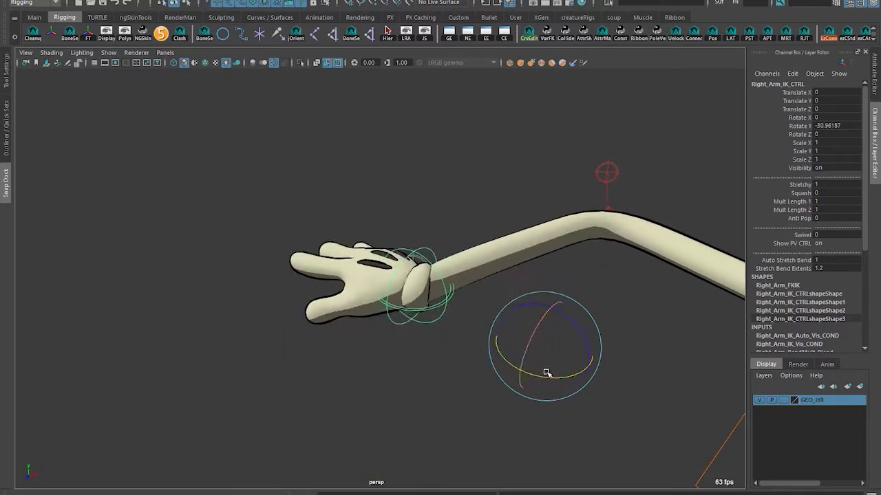
key("ctrl+z")
Make Rotate Pivot X, Y and Z keyable on the wrist IK control using Channel Control
left_click(791, 73)
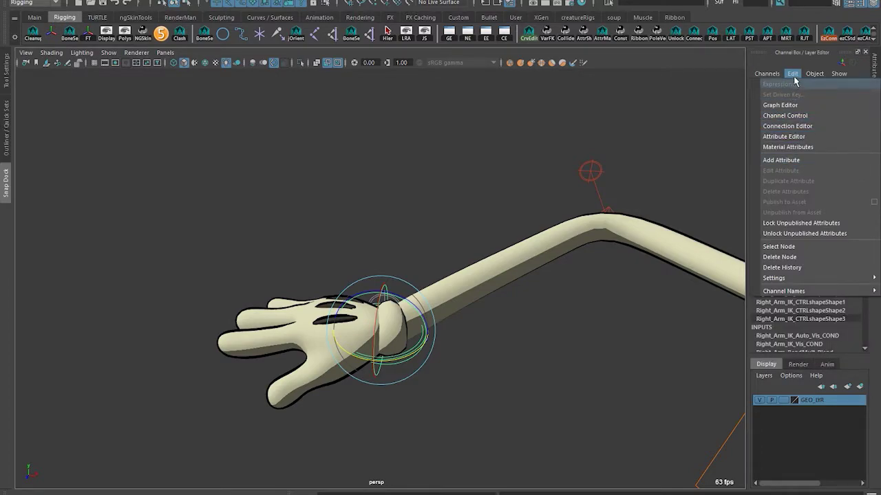
left_click(447, 181)
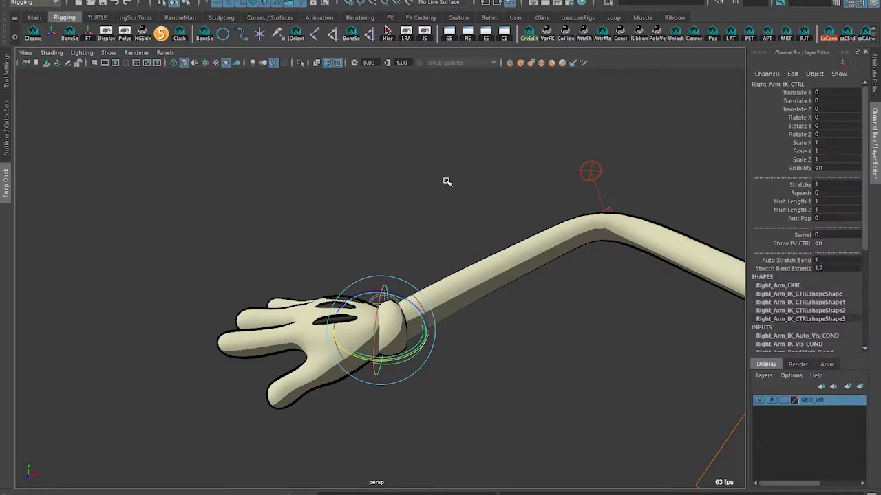
scroll(507, 167, "down", 10)
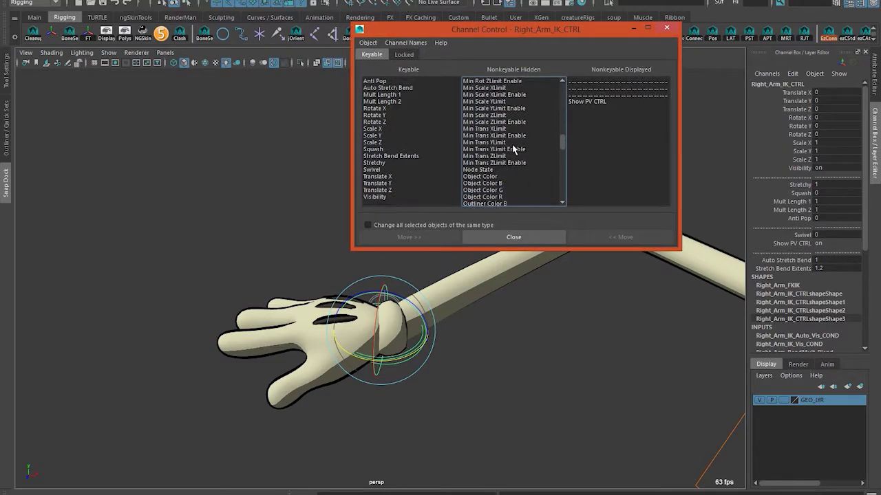
scroll(509, 143, "down", 2)
left_click_drag(494, 131, 493, 150)
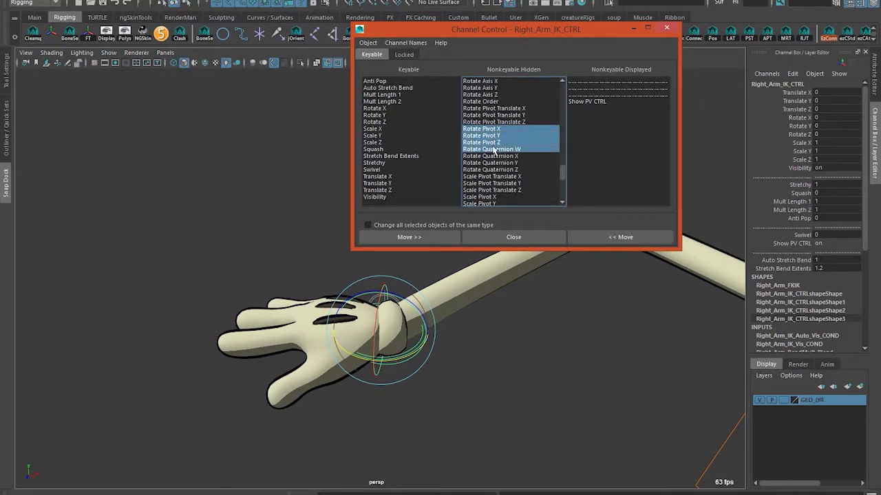
left_click(509, 136)
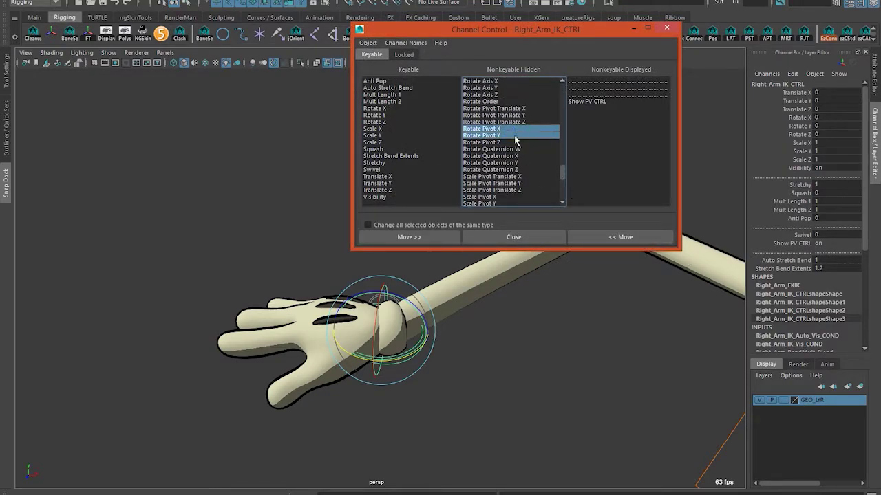
left_click(616, 237)
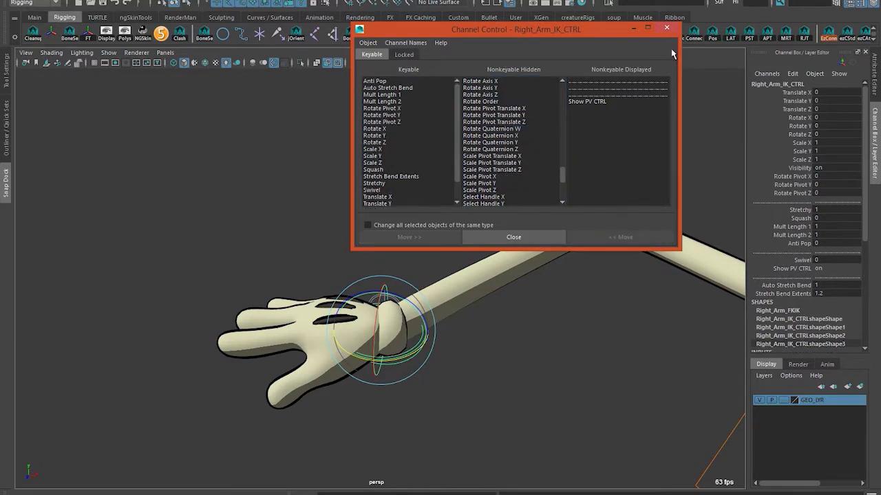
Close the Channel Control window and bring the wrist IK control into view
left_click(664, 29)
middle_click_drag(555, 276, 564, 229, "alt")
left_click_drag(564, 230, 509, 229, "alt")
middle_click_drag(615, 257, 631, 242, "alt")
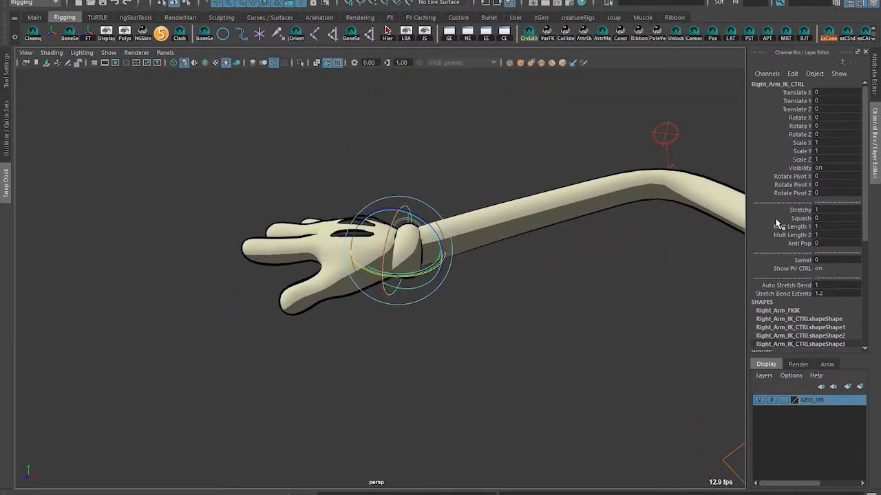
Shift the wrist IK control's rotate pivot to about 9.37 in X and key that channel
left_click_drag(402, 263, 440, 277, "alt")
key("w")
left_click_drag(658, 307, 678, 310)
middle_click_drag(678, 310, 696, 289, "alt")
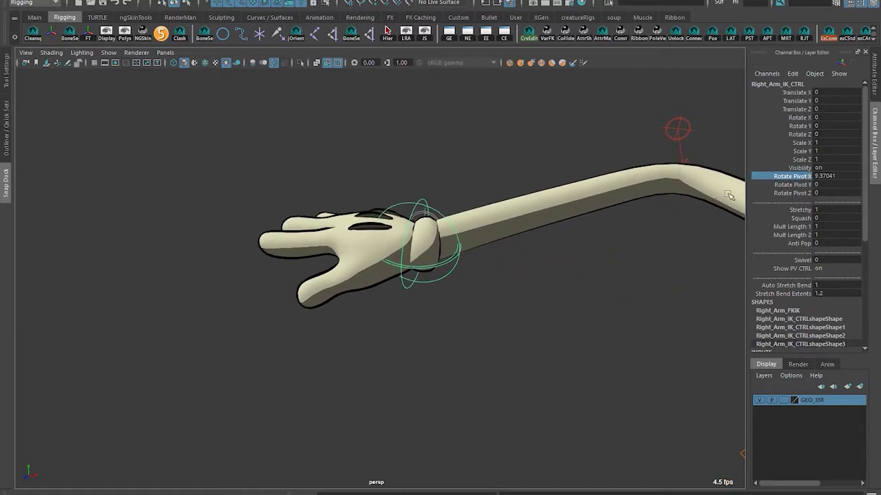
right_click(788, 177)
left_click(791, 202)
Set the wrist IK control's Rotate Pivot X to 0 and ready the control for rotation
left_click_drag(625, 289, 580, 357, "alt")
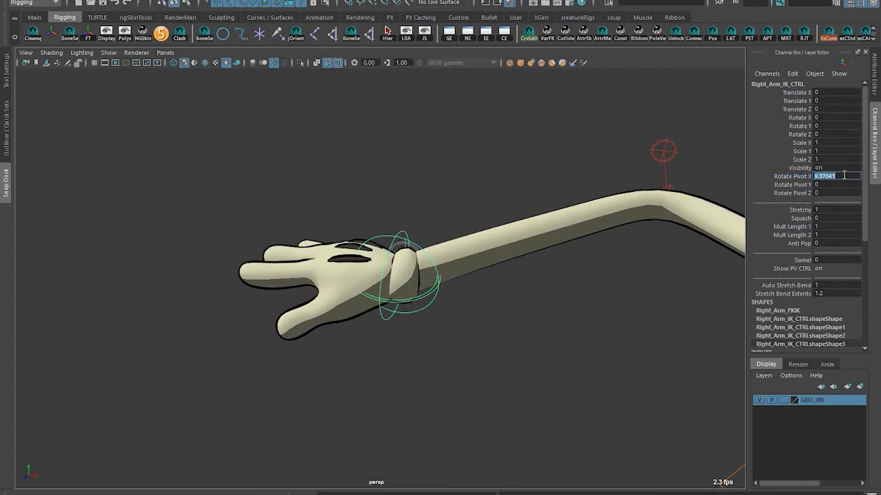
middle_click_drag(459, 292, 456, 311, "alt")
left_click_drag(394, 344, 408, 309, "alt")
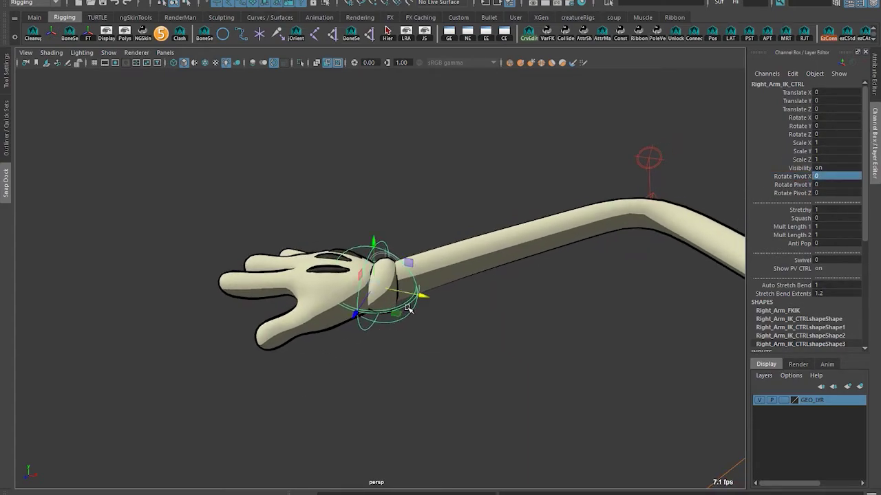
left_click(478, 336)
left_click(405, 323)
key("e")
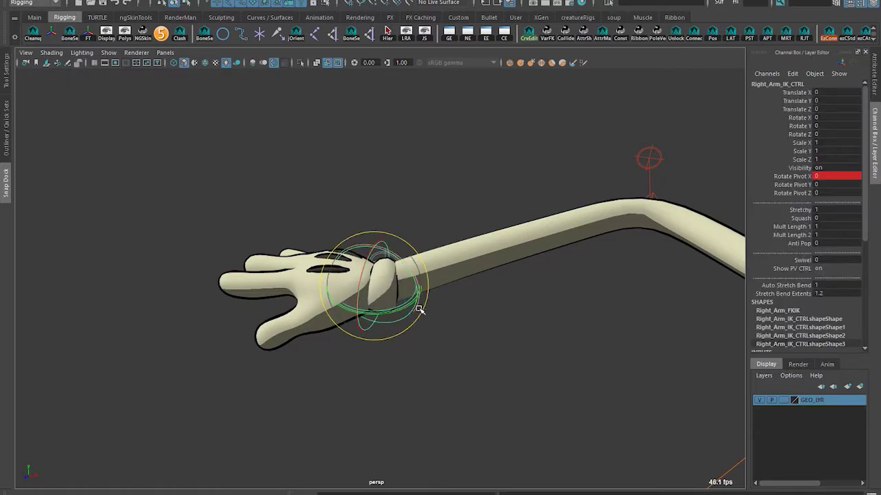
Test the wrist IK control's keyed pivot shift, and undo the pivot keys and changes
left_click_drag(415, 304, 417, 306)
key("ctrl+z")
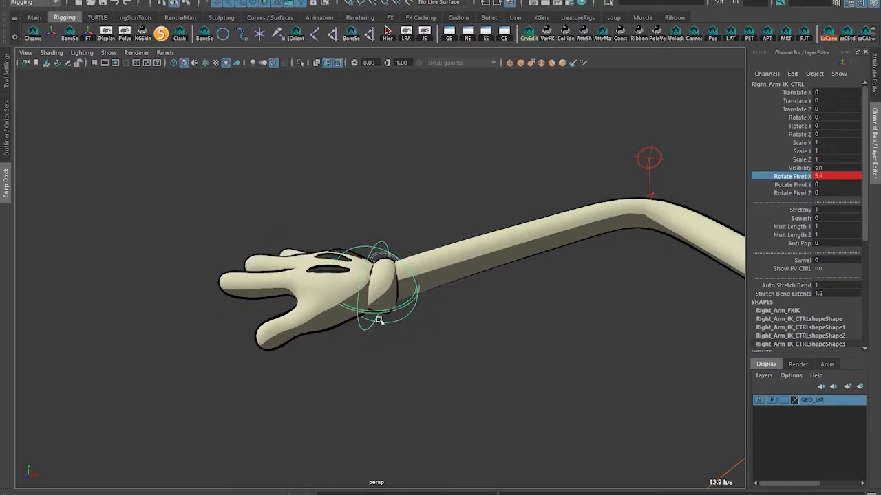
left_click_drag(463, 331, 512, 331)
key("ctrl+z")
key("ctrl+z")
key("ctrl+z")
key("ctrl+z")
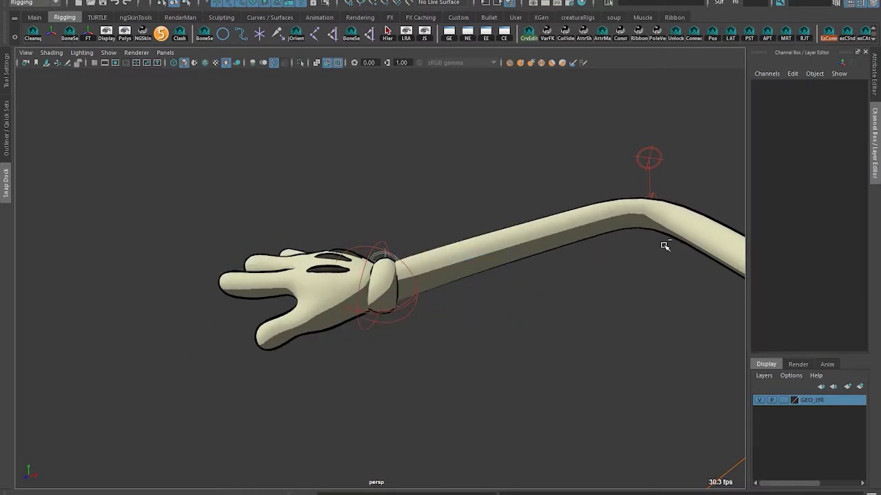
key("ctrl+z")
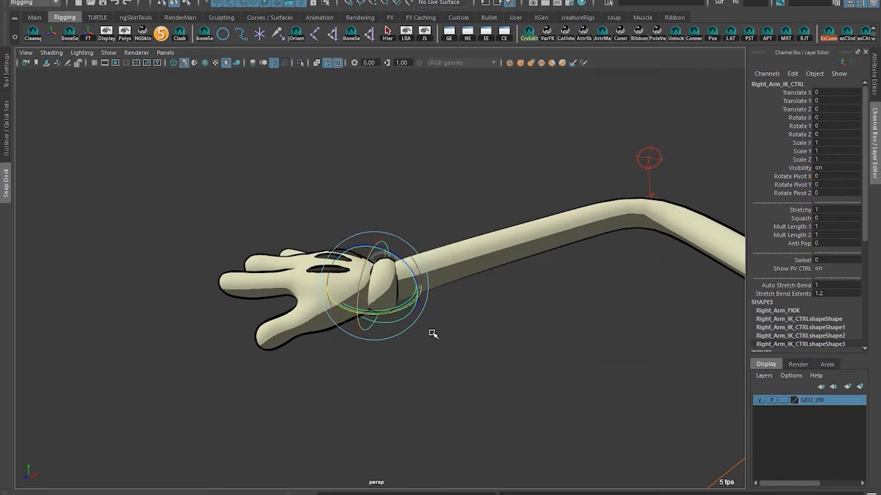
Test moving the wrist IK control along its X axis, and undo the move
scroll(432, 333, "down", 5)
middle_click_drag(432, 292, 419, 273, "alt")
left_click_drag(419, 273, 492, 367, "alt")
scroll(387, 289, "up", 3)
middle_click_drag(387, 289, 475, 255, "alt")
key("w")
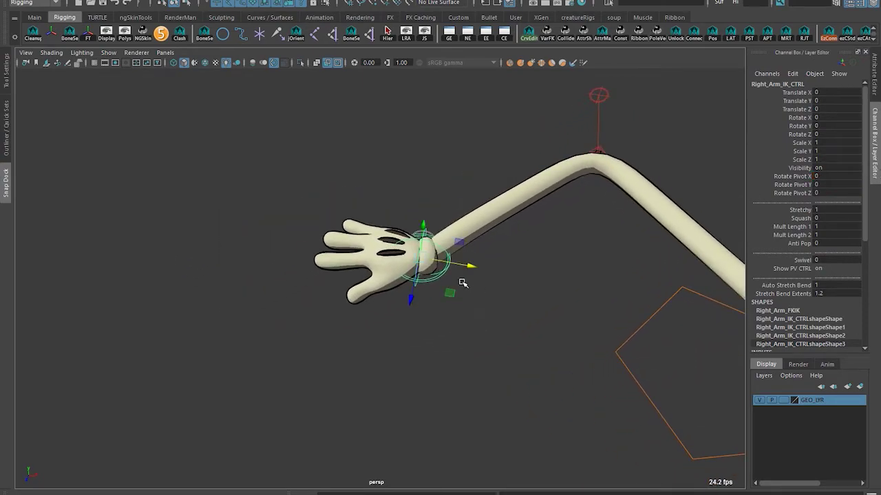
left_click_drag(471, 267, 426, 257)
key("ctrl+z")
middle_click_drag(511, 226, 446, 228, "alt")
key("q")
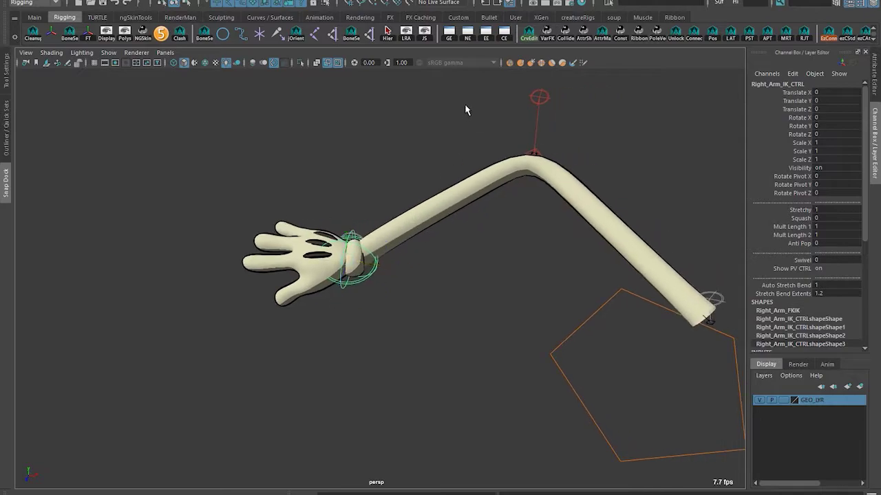
Test rotating and moving the wrist IK control around the hand, and undo both changes
left_click_drag(466, 109, 574, 129)
middle_click_drag(537, 156, 538, 179, "alt")
left_click(378, 302)
key("w")
scroll(379, 304, "up", 4)
middle_click_drag(379, 304, 442, 213, "alt")
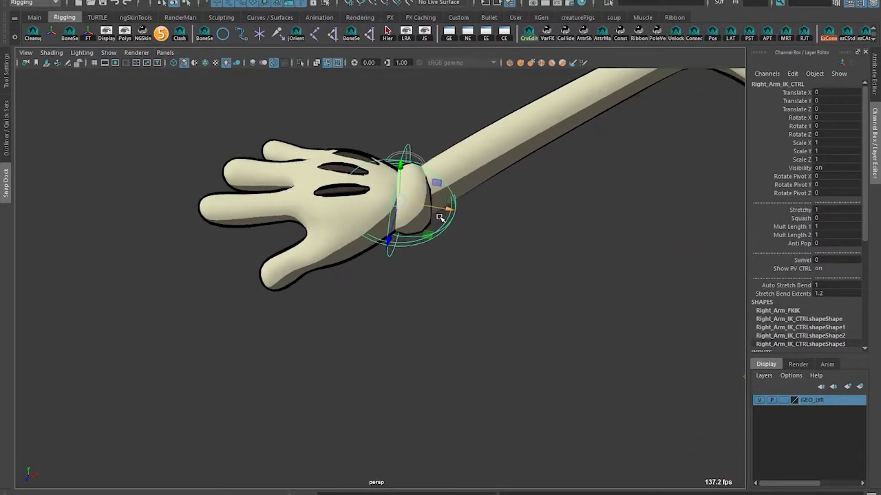
left_click_drag(433, 395, 447, 356, "alt")
scroll(441, 348, "up", 4)
key("e")
left_click_drag(392, 236, 453, 279)
key("ctrl+z")
key("w")
scroll(394, 253, "down", 4)
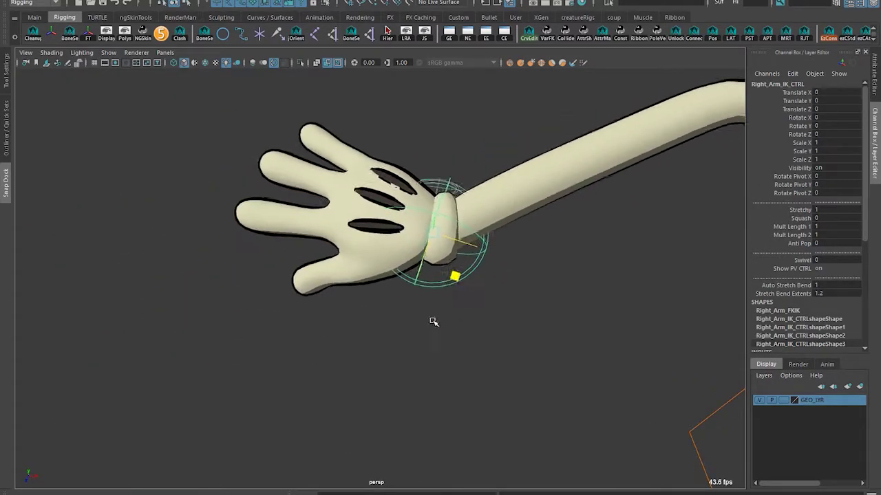
key("ctrl+z")
scroll(551, 348, "down", 5)
middle_click_drag(556, 348, 454, 349, "alt")
middle_click_drag(370, 234, 404, 267, "alt")
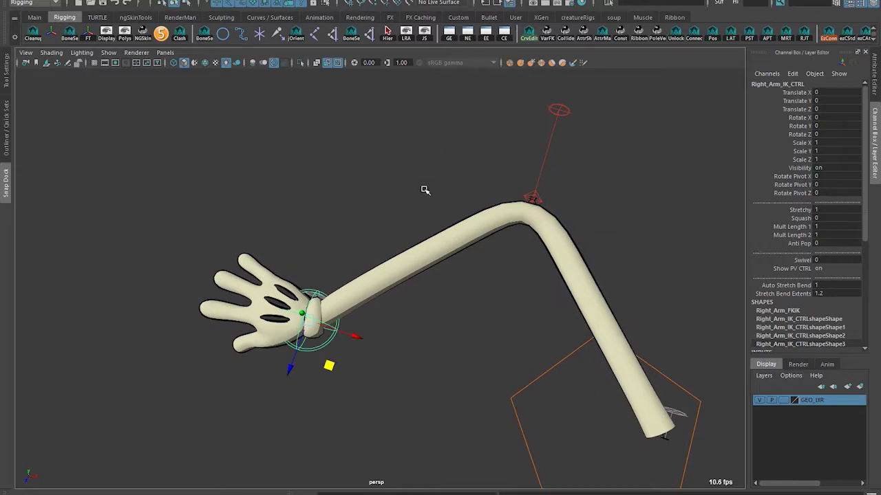
left_click(577, 17)
left_click(564, 105)
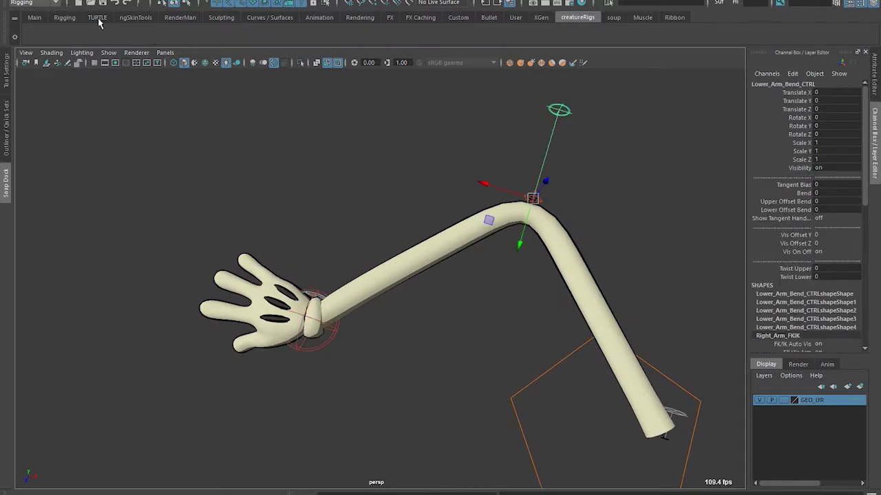
left_click(64, 18)
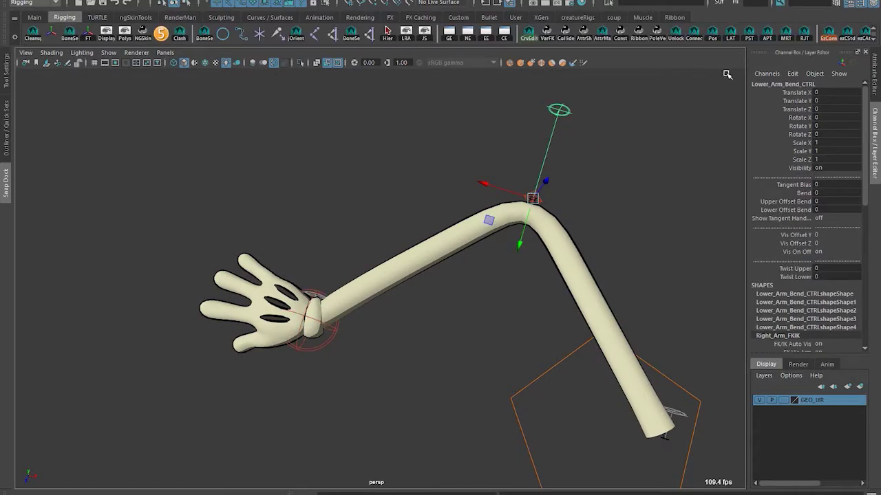
left_click(604, 195)
scroll(594, 179, "up", 2)
Set the pole vector control's Pin to 0 and deselect it
left_click(566, 180)
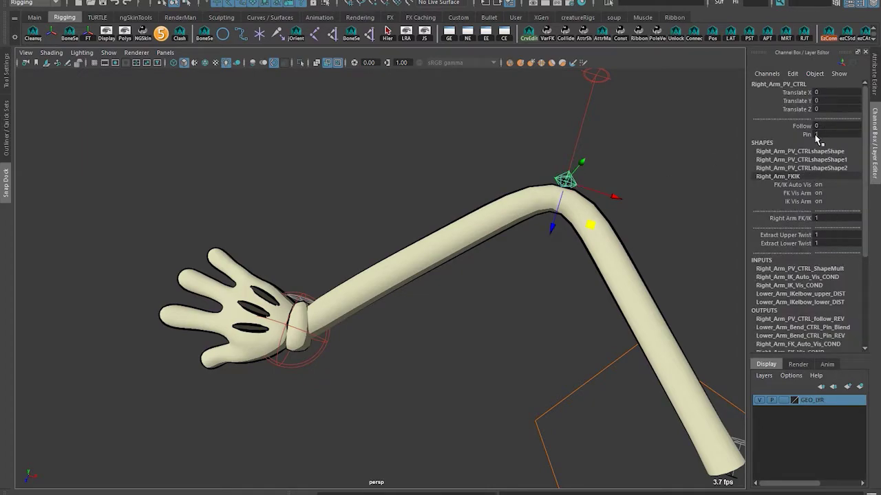
type("0")
key("Return")
left_click(386, 221)
scroll(430, 254, "down", 3)
middle_click_drag(399, 314, 362, 252, "alt")
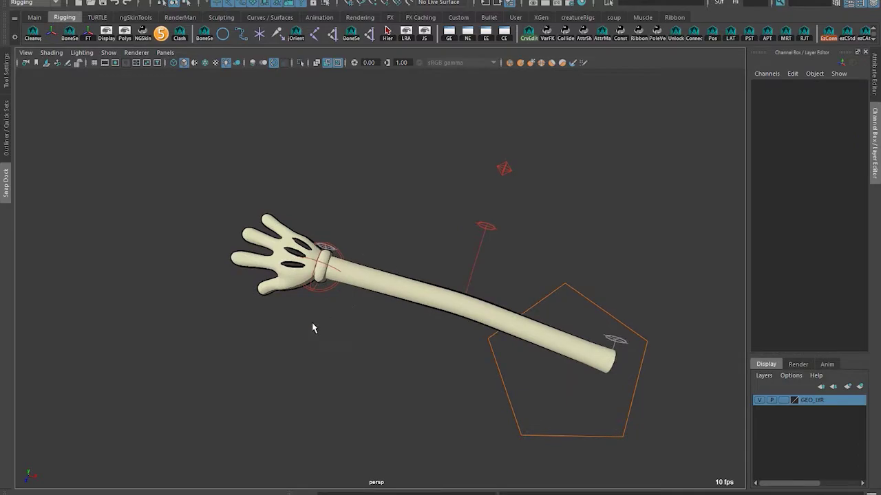
Select the Lower_Arm_Bend_CTRL at the elbow and set its Right Arm FK/IK attribute to 0
left_click_drag(313, 328, 323, 302, "alt")
left_click(320, 286)
scroll(372, 289, "up", 4)
middle_click_drag(372, 289, 328, 238, "alt")
scroll(320, 276, "down", 3)
middle_click_drag(311, 293, 316, 259, "alt")
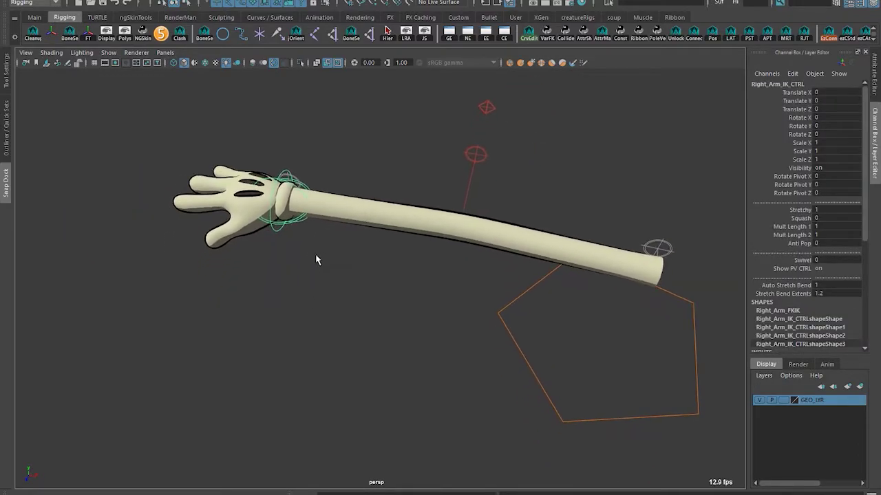
left_click_drag(461, 240, 435, 187, "alt")
left_click(460, 182)
middle_click_drag(532, 167, 539, 194, "alt")
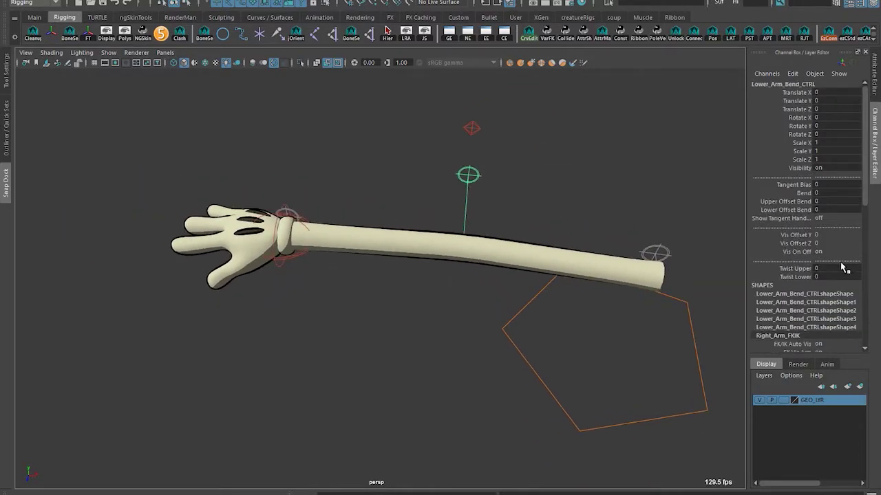
scroll(818, 322, "down", 5)
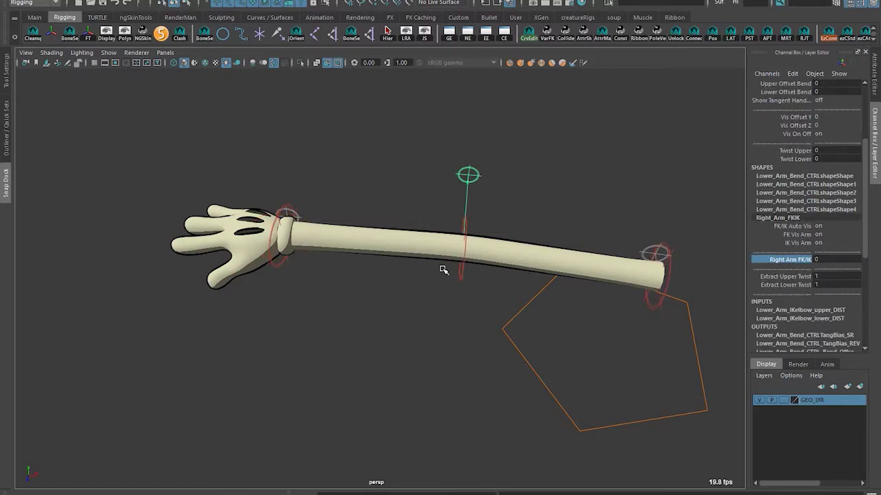
Select the lower arm FK control and set its Right Arm FK/IK attribute to 1
left_click(460, 273)
left_click(796, 189)
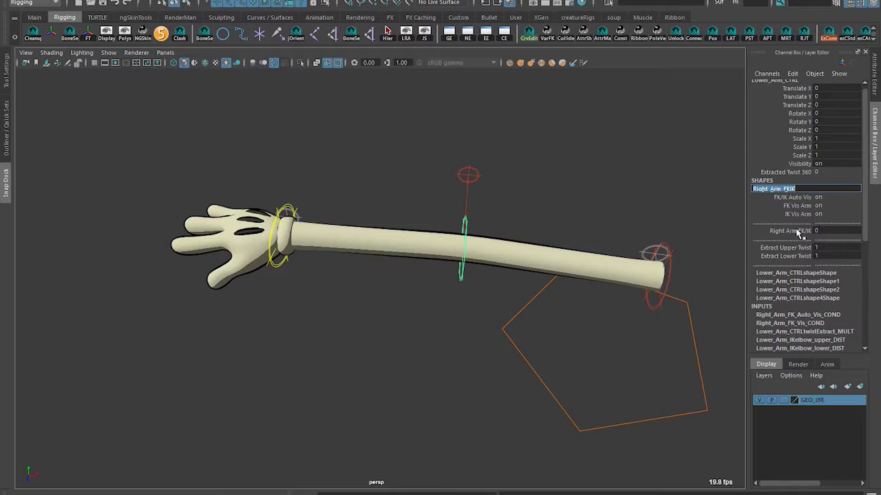
left_click(791, 230)
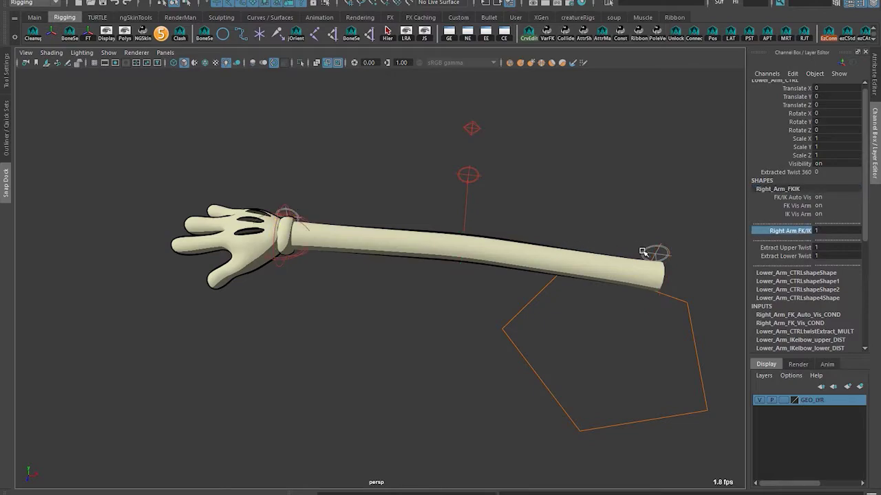
Move the wrist IK control to about 1.98 in X and 0.32 in Z, test the FK/IK blend, and undo
left_click(278, 260)
key("w")
middle_click_drag(309, 299, 320, 292, "alt")
left_click_drag(321, 264, 426, 262)
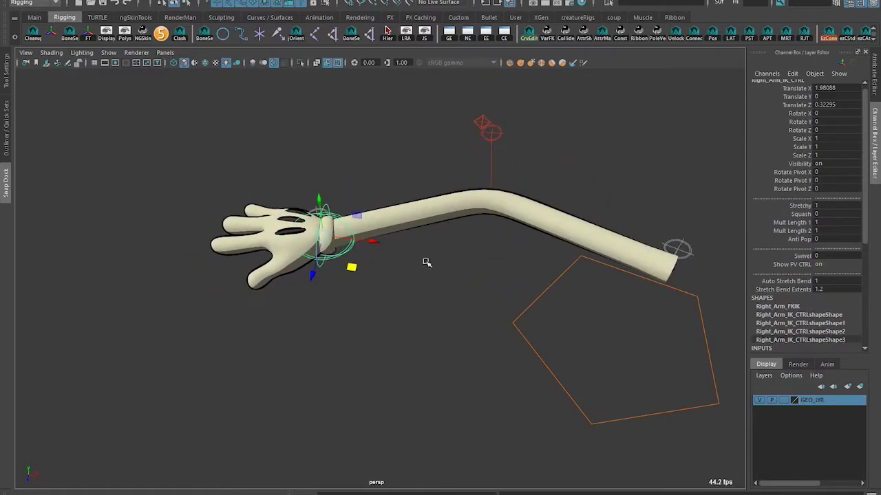
left_click(784, 306)
middle_click_drag(796, 326, 548, 352)
key("ctrl+z")
key("ctrl+z")
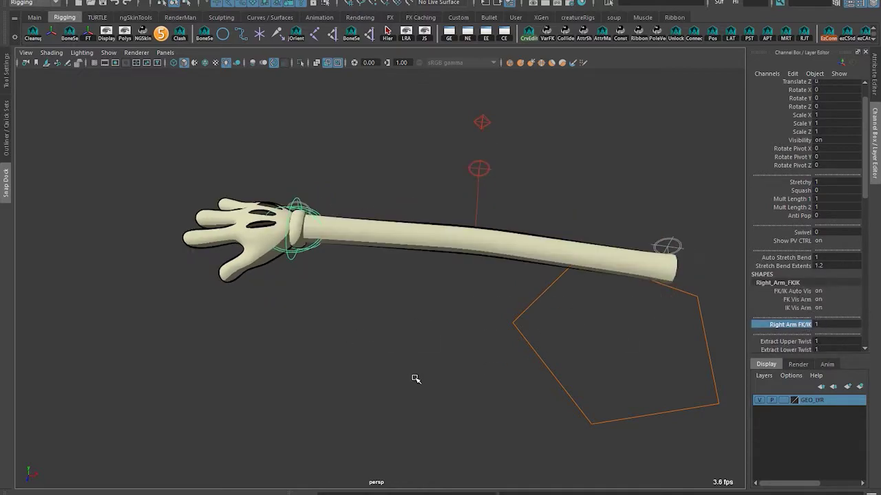
Draw a NURBS circle in the empty space beneath the arm, scaled to about 3.15
left_click(415, 379)
middle_click_drag(428, 317, 114, 110, "alt")
middle_click_drag(303, 193, 347, 274, "alt")
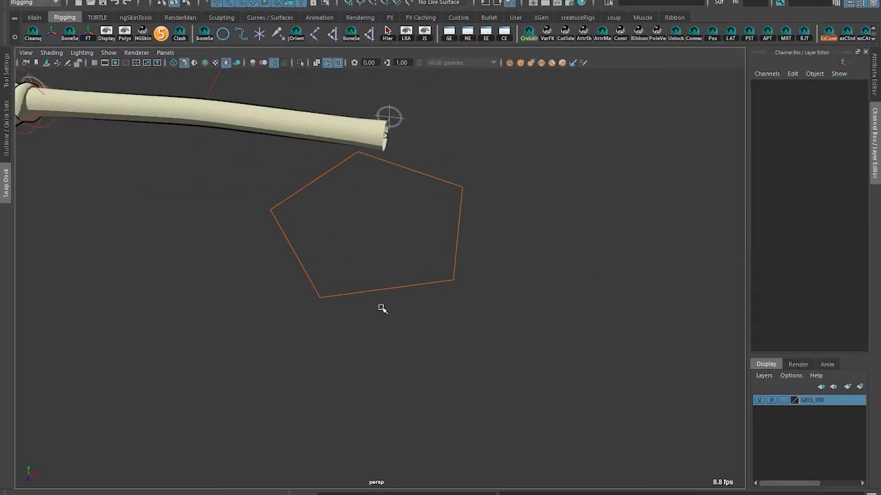
key("g")
left_click_drag(205, 146, 272, 269)
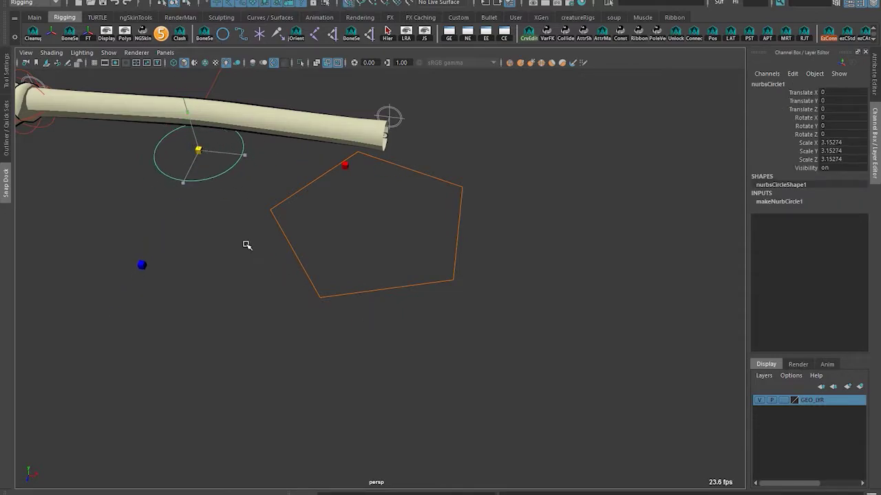
Snap the circle to the grid inside the global pentagon control, at Translate X 13 and Z 5
key("w")
middle_click_drag(209, 170, 303, 300, "alt")
key("x")
left_click_drag(268, 296, 425, 285)
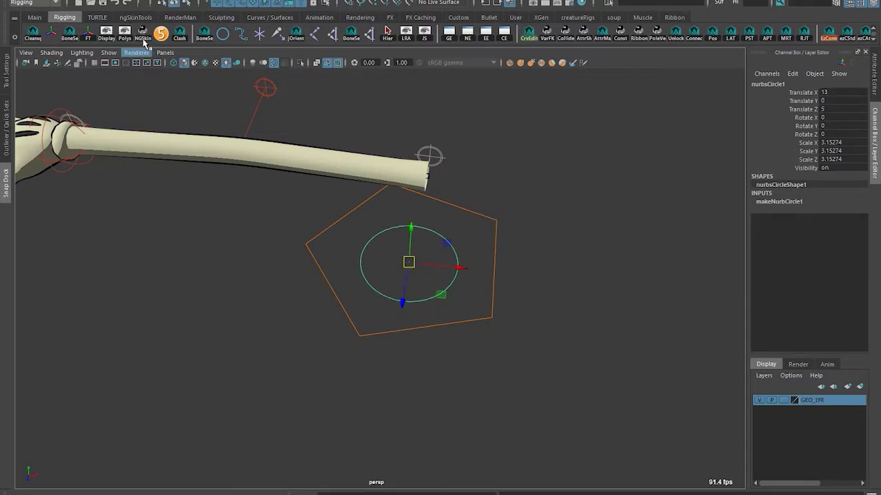
Freeze the circle's transformations and delete its construction history, testing a move and undoing it
middle_click_drag(409, 310, 425, 333, "alt")
middle_click_drag(305, 246, 446, 336, "alt")
middle_click_drag(513, 347, 494, 339, "alt")
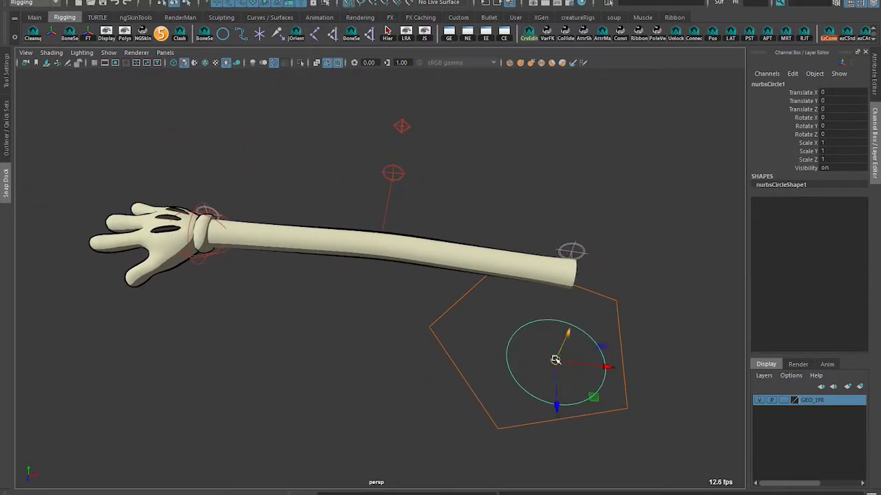
middle_click_drag(556, 360, 522, 338)
key("ctrl+z")
middle_click_drag(600, 351, 641, 352, "alt")
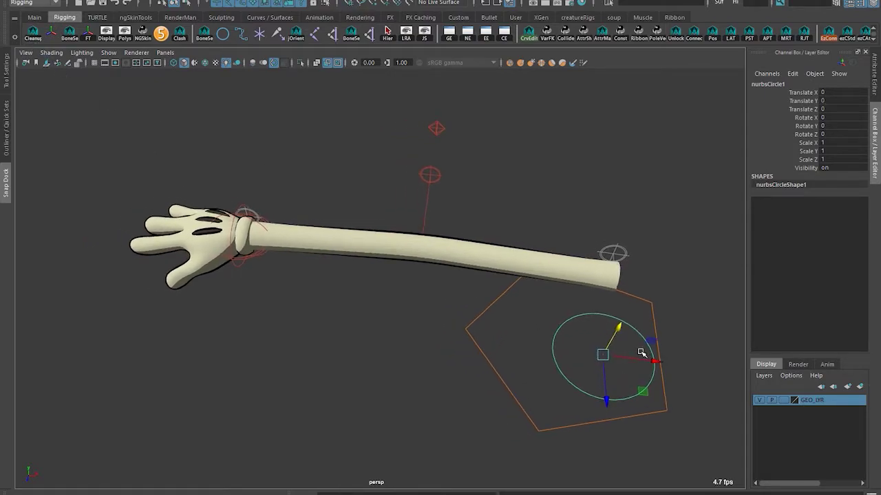
left_click_drag(809, 94, 809, 172)
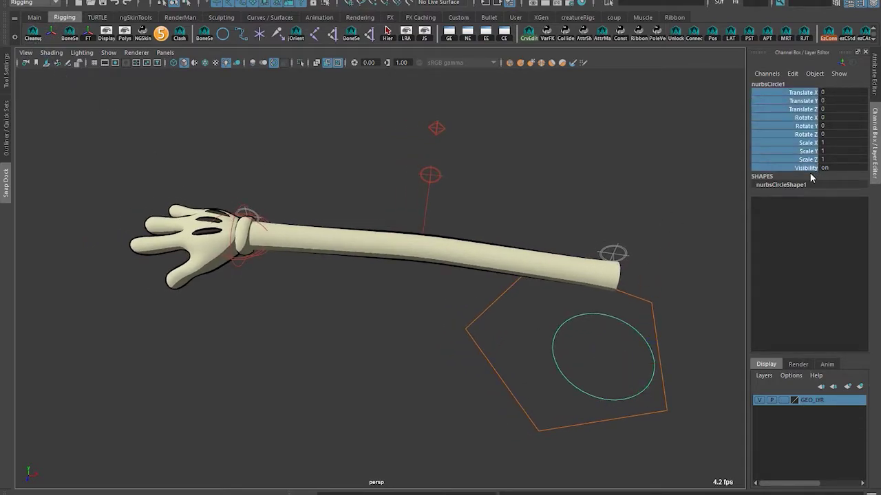
left_click(419, 269)
Select the wrist IK control, reveal it in the Outliner hierarchy and display shape nodes
left_click(245, 252)
left_click(6, 128)
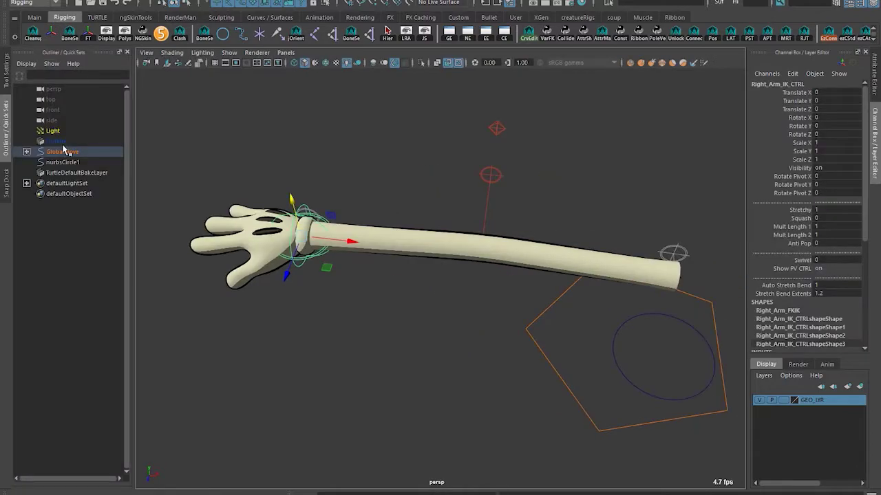
key("f")
left_click(27, 63)
left_click(45, 97)
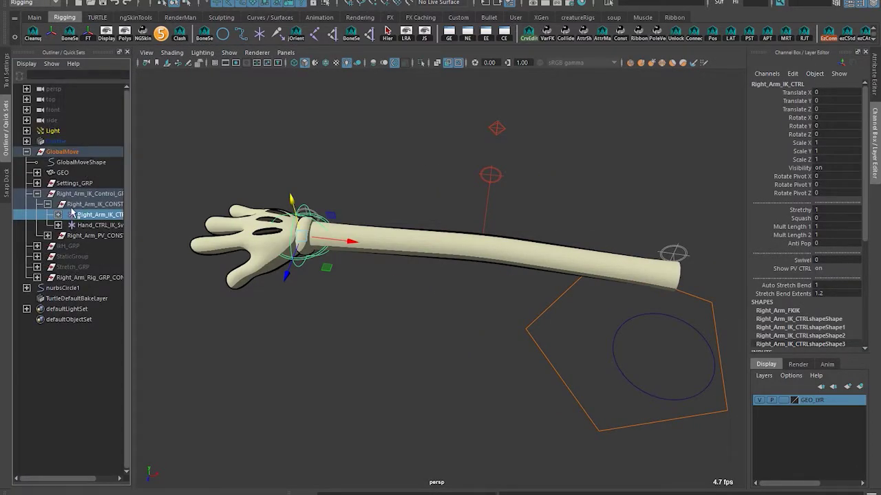
Parent an instance of the Right_Arm_FKIK shape from Right_Arm_IK_CTRL onto the new circle control
left_click(58, 215)
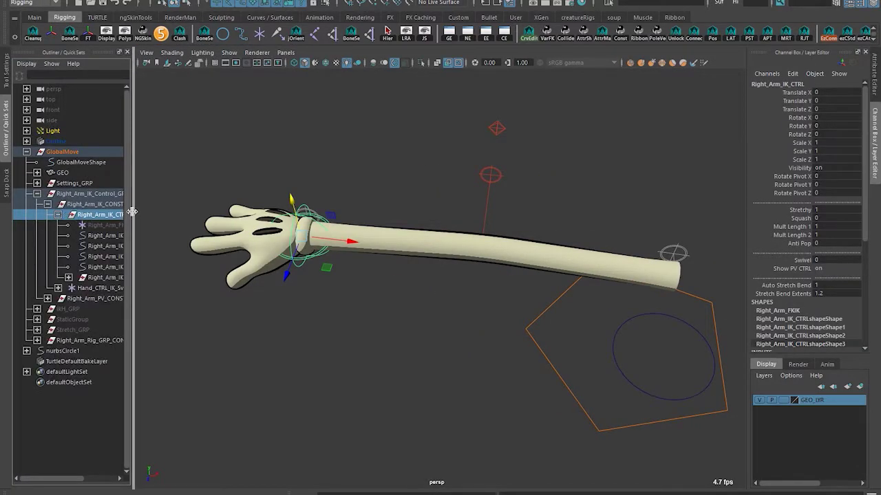
left_click_drag(132, 212, 189, 212)
left_click(118, 226)
middle_click_drag(648, 329, 552, 287, "alt")
left_click_drag(595, 285, 534, 320, "shift")
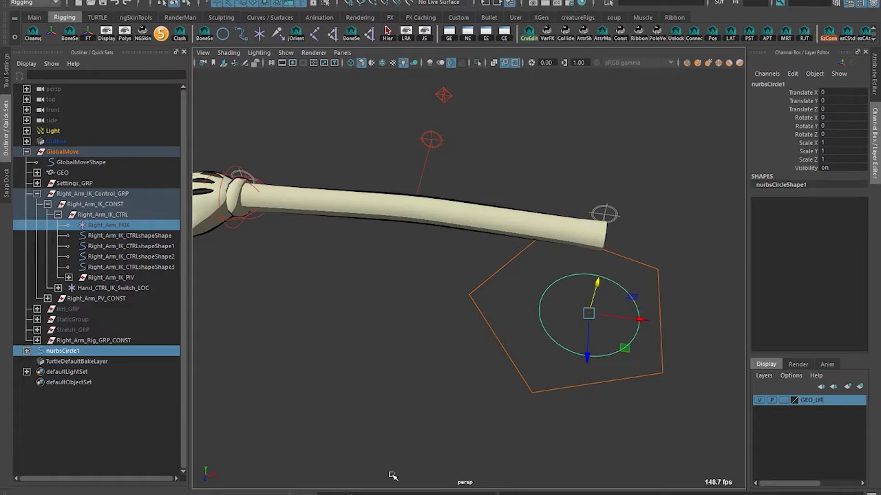
key("Return")
left_click(550, 292)
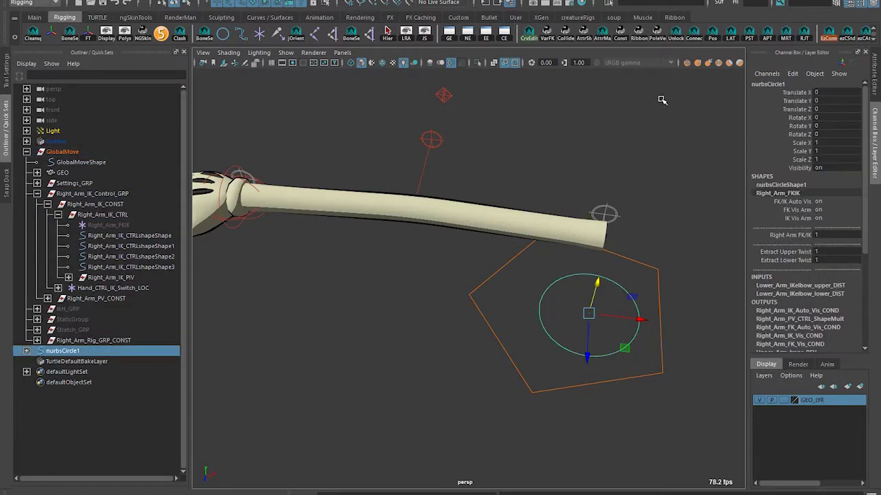
Lock and hide the circle control's translate, rotate, scale and visibility channels, and reselect the circle to check its remaining attributes
left_click_drag(796, 94, 795, 159)
right_click(796, 168)
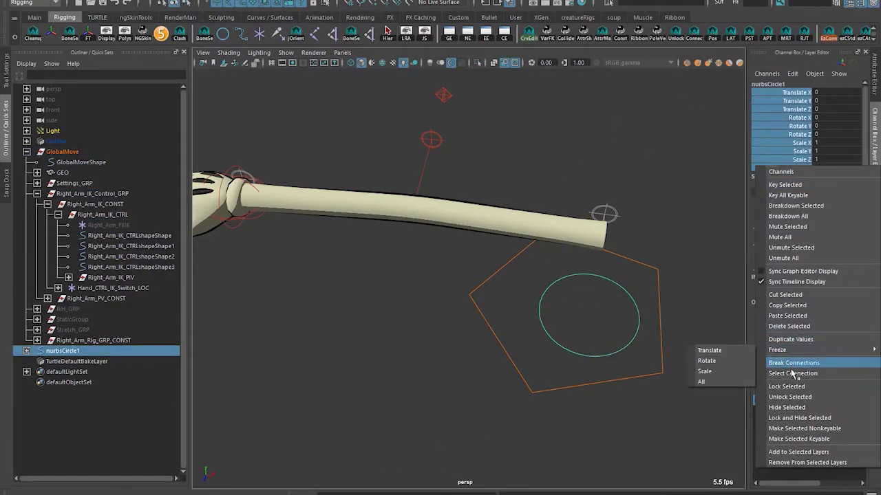
left_click(795, 419)
left_click(311, 340)
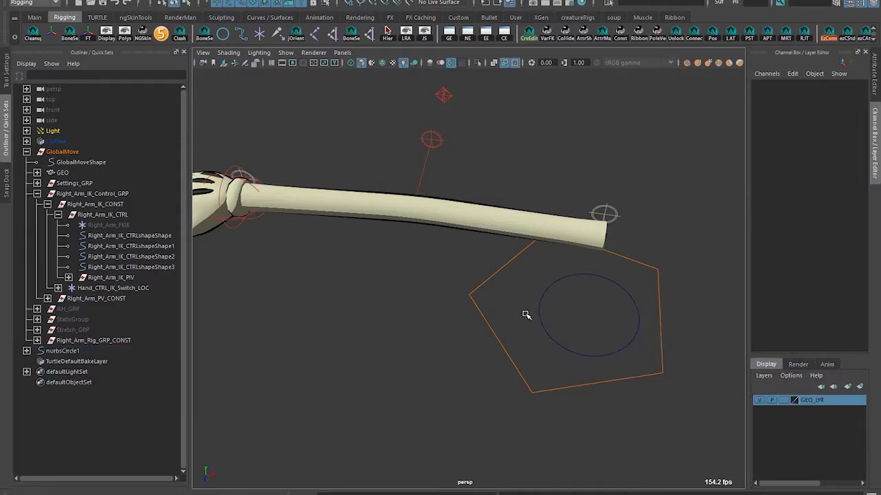
left_click(628, 335)
Compare the shared Right_Arm_FKIK settings on the lower arm bend control with those on the circle control
middle_click_drag(377, 275, 538, 257, "alt")
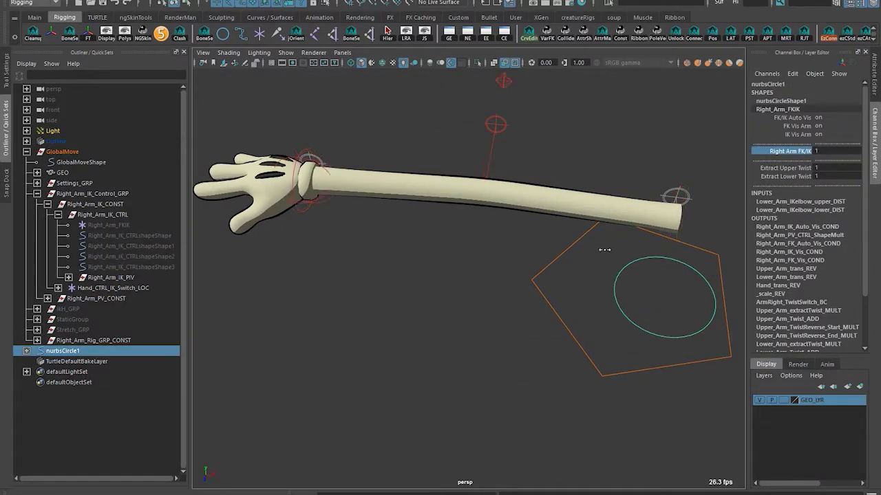
middle_click_drag(667, 219, 647, 309, "alt")
middle_click_drag(483, 314, 566, 248, "alt")
middle_click_drag(609, 232, 550, 226, "alt")
left_click(495, 147)
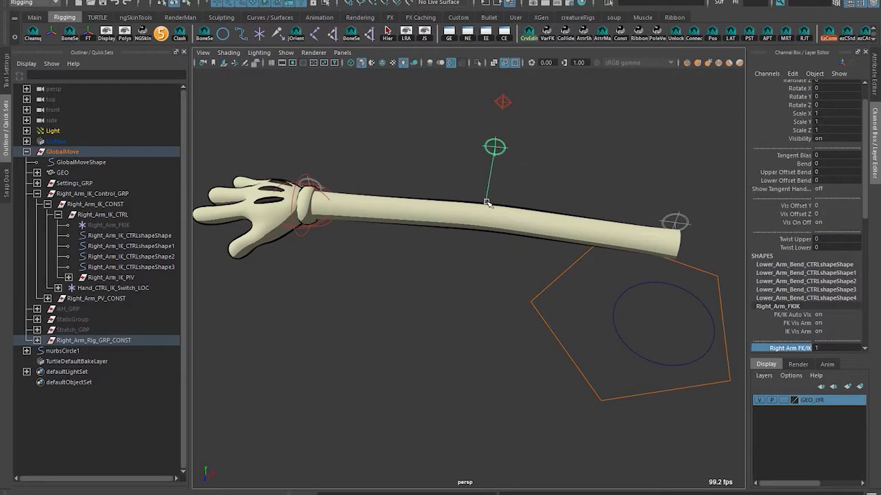
key("e")
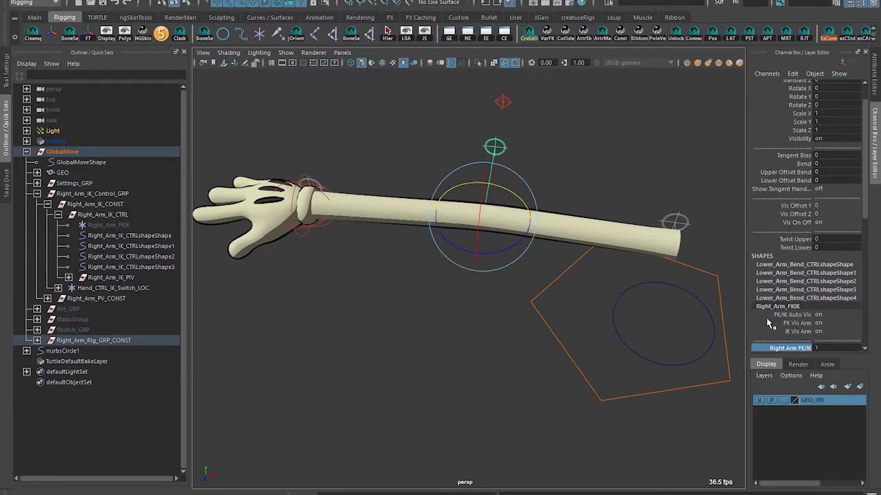
scroll(769, 323, "down", 2)
middle_click_drag(537, 324, 326, 300, "alt")
left_click_drag(405, 291, 439, 358)
key("w")
scroll(423, 313, "down", 3)
middle_click_drag(434, 311, 439, 305, "alt")
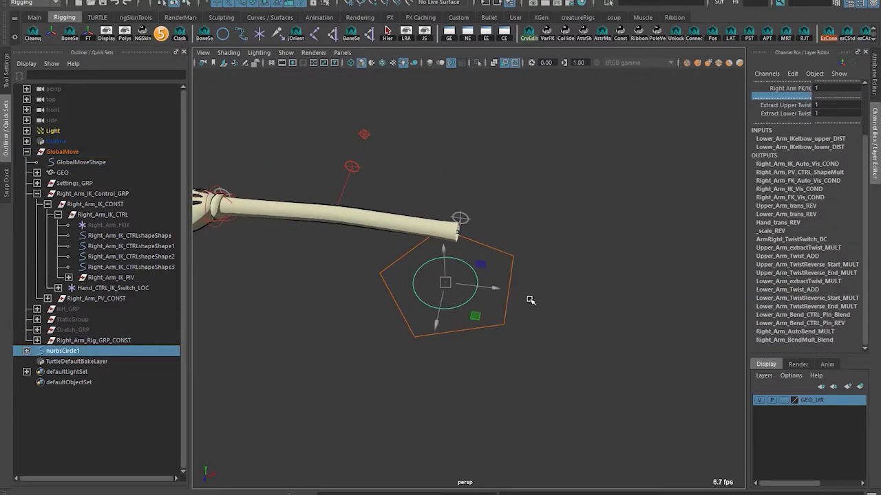
Create another NURBS circle, scale it to about 4.13 and place it beside the circle control at about X 21.2, Z 1.5
left_click(584, 301)
scroll(415, 250, "up", 2)
left_click(222, 35)
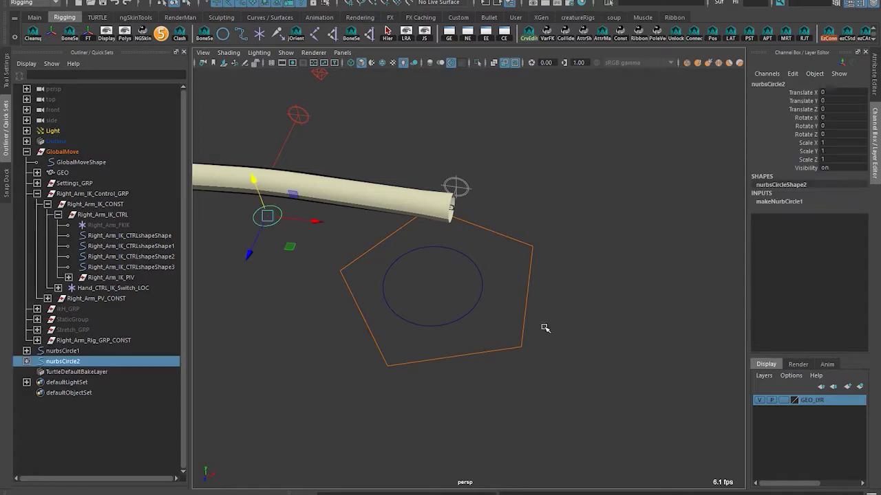
key("r")
left_click_drag(524, 298, 589, 301)
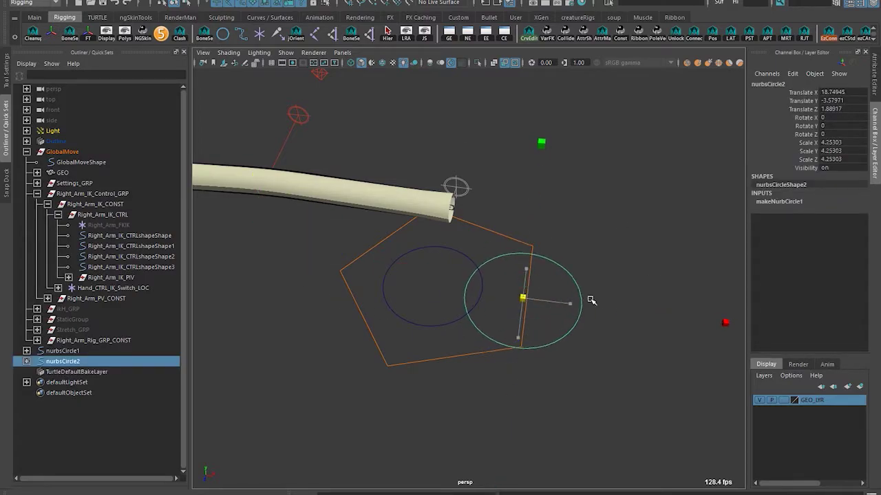
key("w")
left_click_drag(525, 296, 560, 299)
Duplicate the new circle twice, placing one copy at about Z -7.2 and the other around the shoulder
key("ctrl+d")
left_click_drag(562, 333, 580, 241)
key("ctrl+d")
left_click_drag(590, 212, 526, 253)
Try deleting the three added circles and the circle control that carries the shared settings shape
left_click(531, 257, "ctrl")
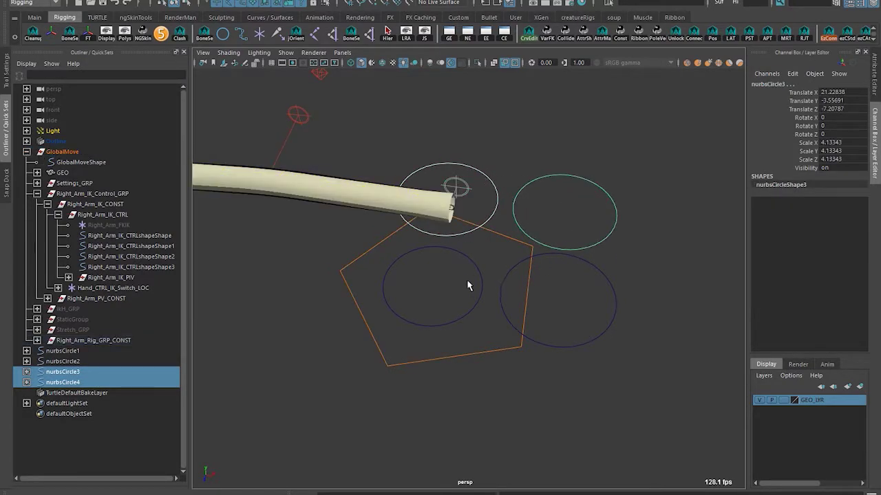
left_click_drag(528, 290, 527, 289)
left_click_drag(442, 251, 441, 259)
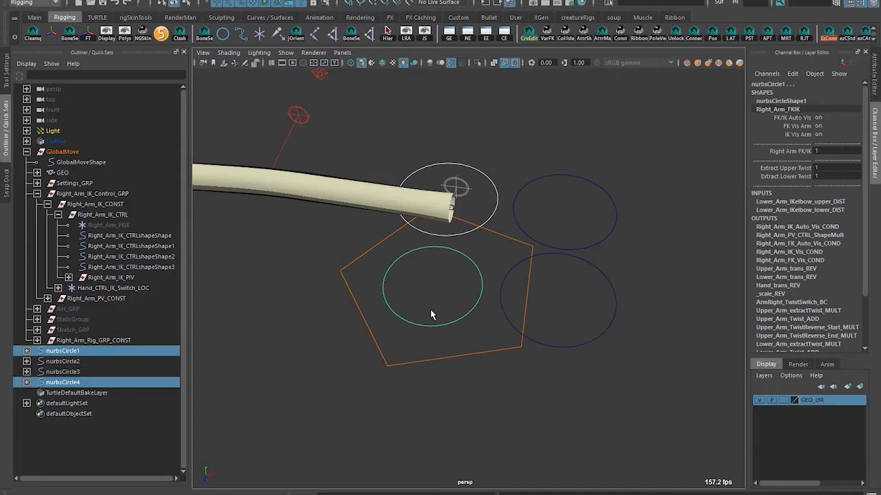
middle_click_drag(430, 312, 449, 330, "alt")
left_click(505, 193)
left_click_drag(503, 194, 592, 218)
mouse_move(649, 357)
left_mouse_down()
mouse_move(675, 412)
mouse_move(747, 487)
left_mouse_up()
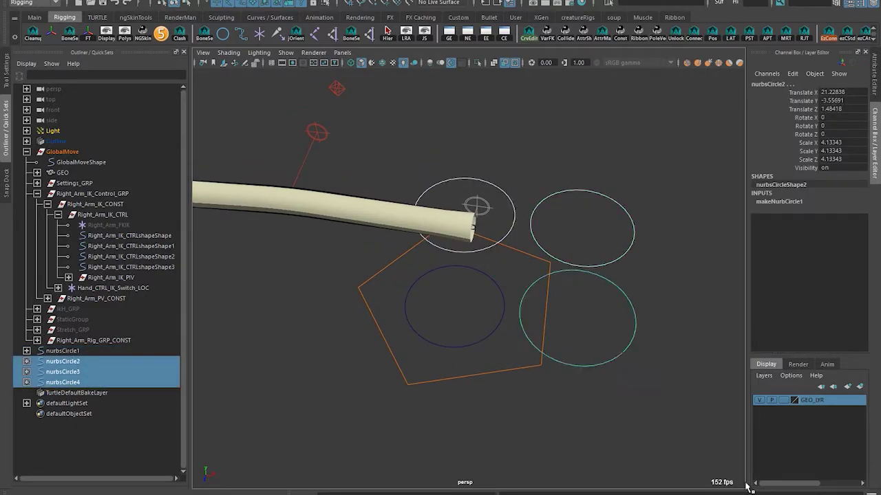
key("Delete")
left_click_drag(464, 324, 513, 377)
key("Delete")
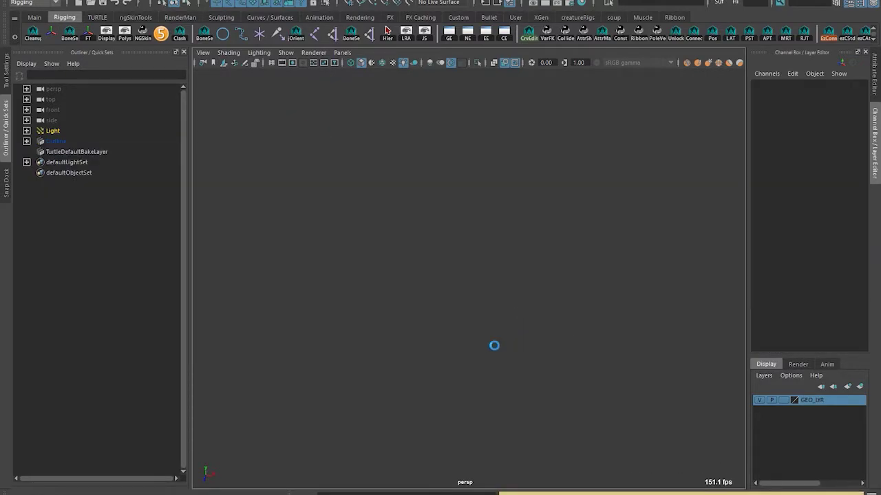
Undo the deletion of the arm rig and remove all four circles, keeping the GlobalMove hierarchy
key("ctrl+z")
key("ctrl+z")
key("ctrl+z")
key("ctrl+z")
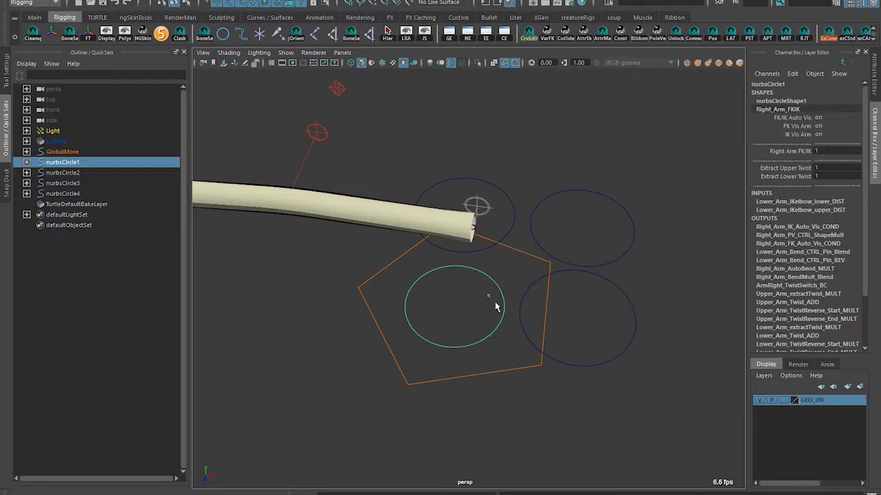
key("ctrl+z")
key("ctrl+z")
key("ctrl+z")
key("ctrl+z")
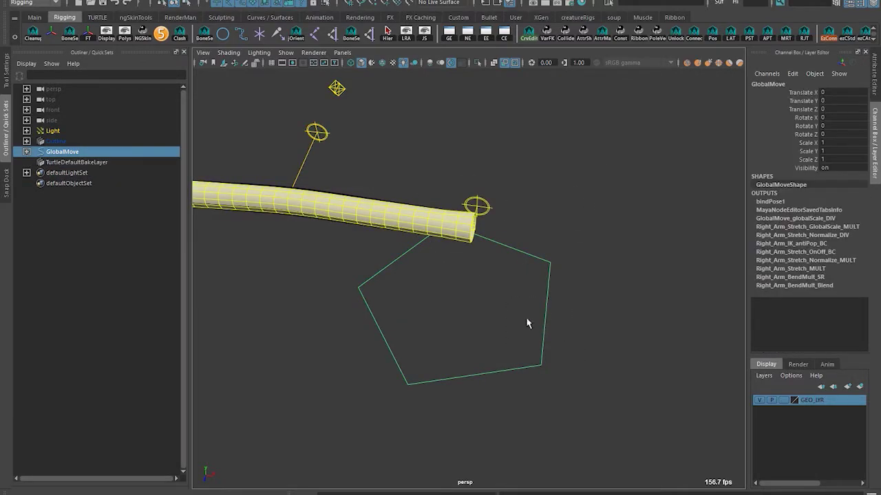
Test scaling the whole arm rig with the GlobalMove control, undo it and clear the selection
key("e")
right_click_drag(528, 323, 489, 319, "alt")
middle_click_drag(489, 318, 516, 314, "alt")
key("r")
left_click_drag(490, 291, 512, 292)
key("ctrl+z")
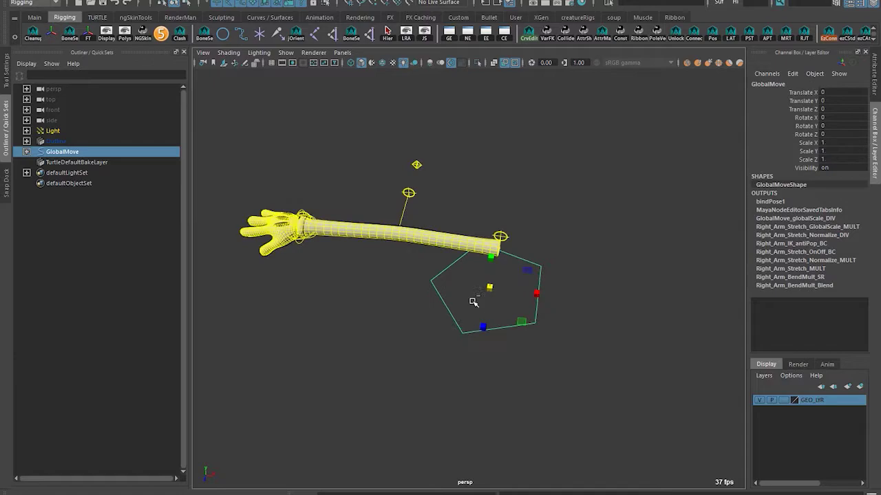
left_click(642, 291)
Test scaling the wrist IK control and undo the change
right_click_drag(475, 306, 523, 302, "alt")
middle_click_drag(523, 303, 654, 279, "alt")
left_click_drag(655, 279, 633, 303, "alt")
left_click_drag(523, 375, 470, 375, "alt")
right_click_drag(469, 374, 492, 371, "alt")
left_click(392, 231)
key("w")
key("r")
left_click_drag(364, 254, 402, 255)
key("ctrl+z")
middle_click_drag(482, 333, 470, 332, "alt")
right_click_drag(470, 332, 452, 331, "alt")
left_click_drag(452, 331, 430, 380, "alt")
key("q")
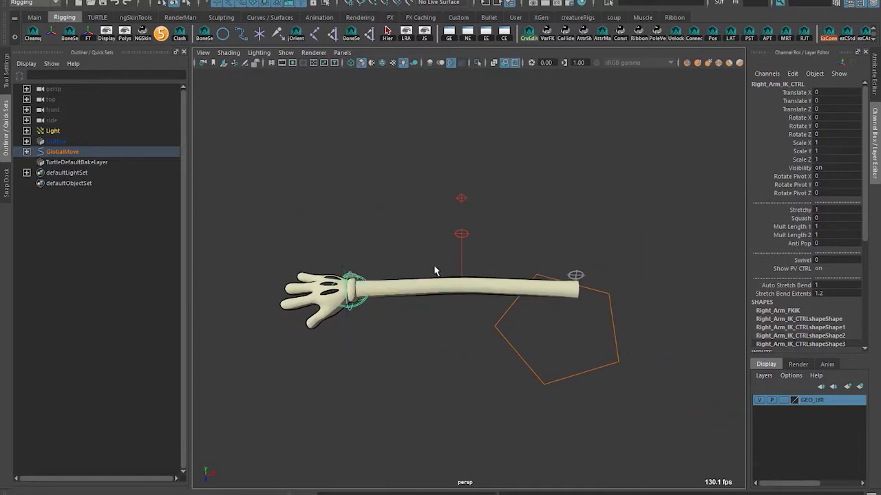
Switch the arm to FK by setting Right Arm FK/IK to 0 on the lower arm bend control
left_click(462, 235)
scroll(800, 275, "down", 3)
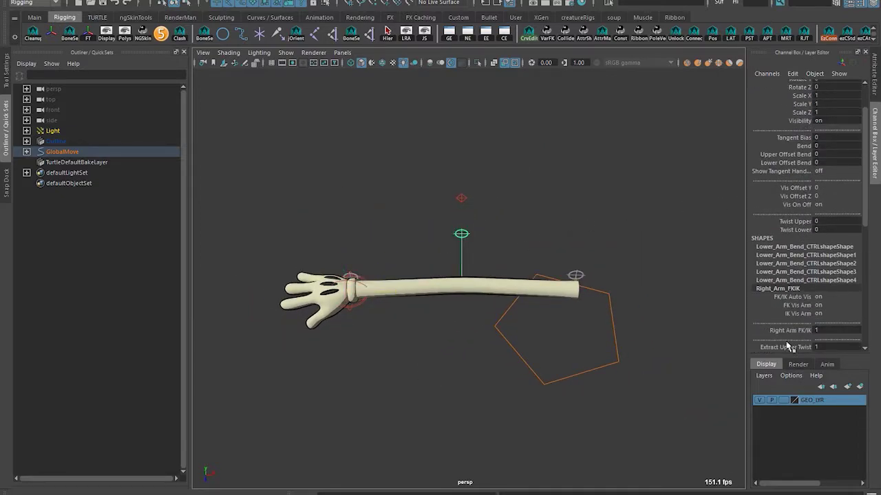
middle_click_drag(575, 275, 543, 262)
scroll(521, 247, "up", 2)
Bend the elbow by rotating the lower arm FK control about 63 degrees in Z
left_click(618, 323)
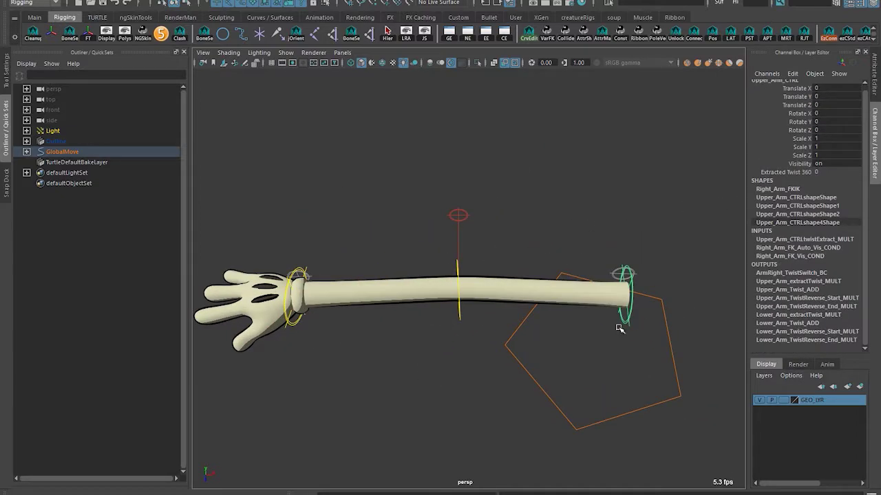
key("e")
middle_click_drag(619, 329, 548, 289, "alt")
mouse_move(548, 289)
left_mouse_down("alt")
mouse_move(575, 280)
mouse_move(539, 294)
left_mouse_up("alt")
key("q")
left_click(520, 362)
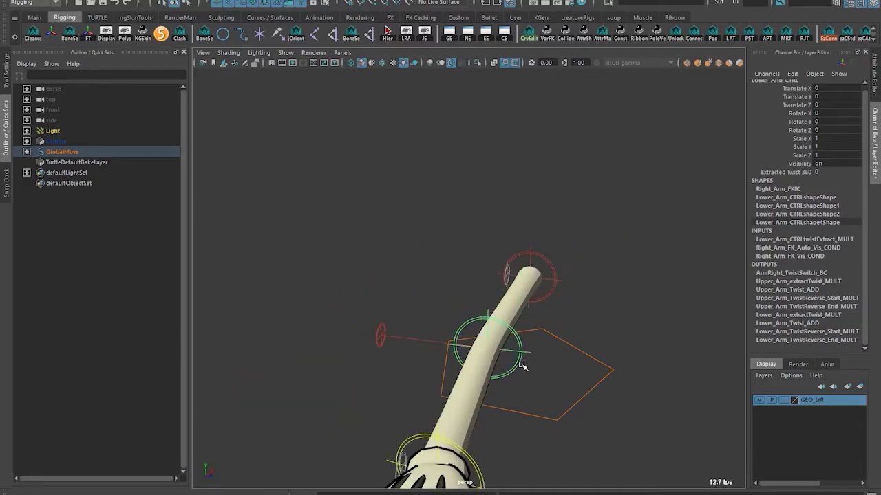
key("e")
left_click_drag(513, 365, 539, 348)
key("q")
middle_click_drag(532, 302, 528, 283, "alt")
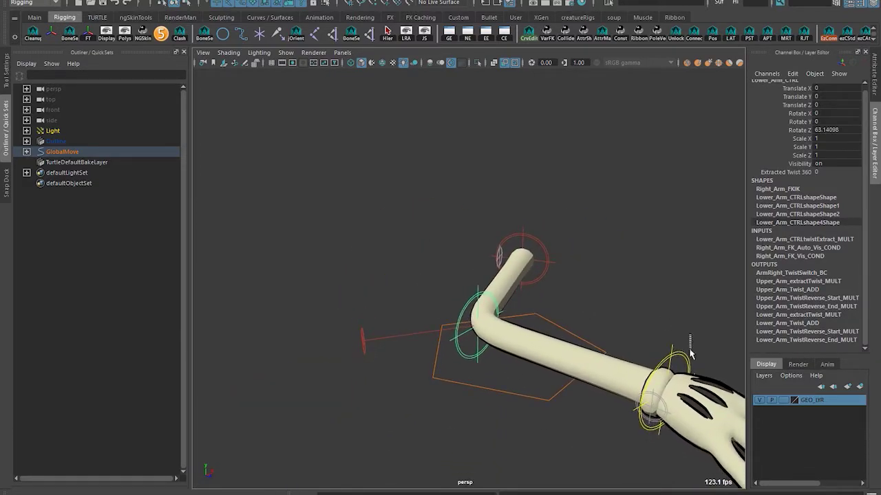
Rotate the hand FK control to about -18 in X and 1.4 in Y to test the wrist
left_click(677, 355)
key("e")
middle_click_drag(676, 356, 653, 324, "alt")
left_click_drag(669, 333, 346, 117)
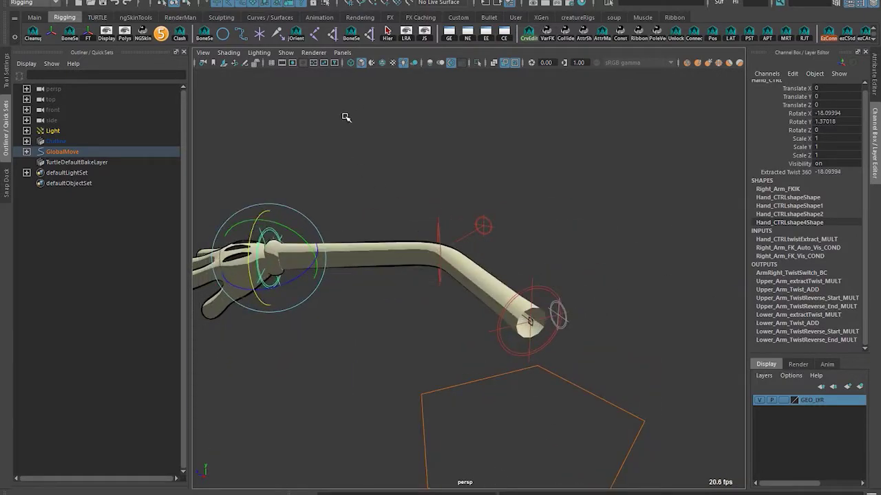
right_click_drag(230, 241, 267, 298, "alt")
middle_click_drag(267, 298, 527, 322, "alt")
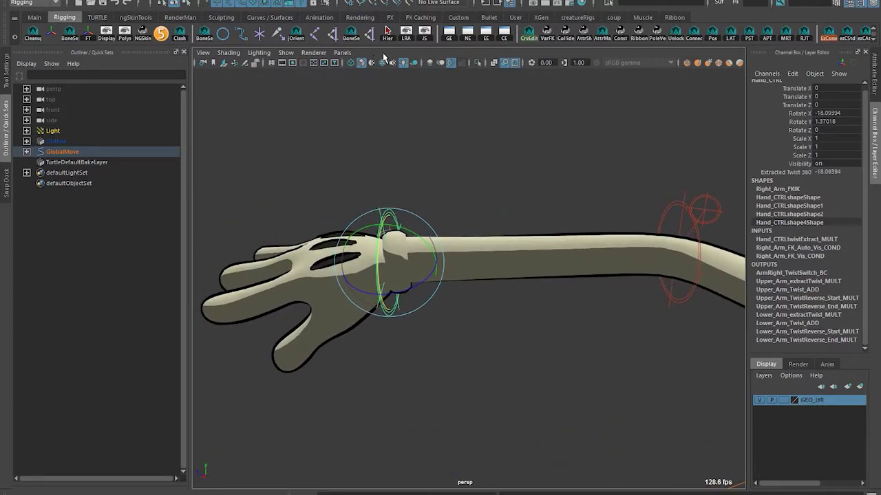
Show wireframe on the shaded arm and rotate the hand FK control back and forth to test the forearm twist
left_click(383, 62)
middle_click_drag(400, 185, 408, 212, "alt")
mouse_move(394, 297)
left_mouse_down()
mouse_move(390, 307)
mouse_move(390, 251)
left_mouse_up()
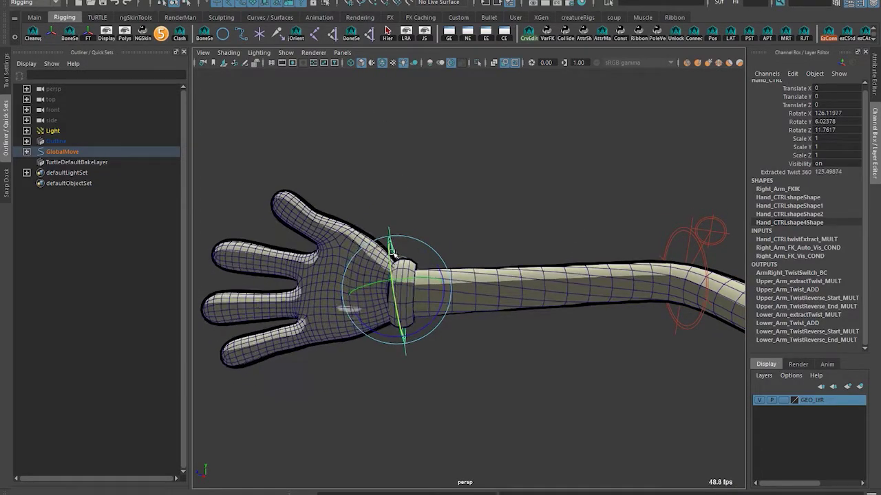
left_click_drag(394, 308, 435, 281)
middle_click_drag(479, 195, 480, 223, "alt")
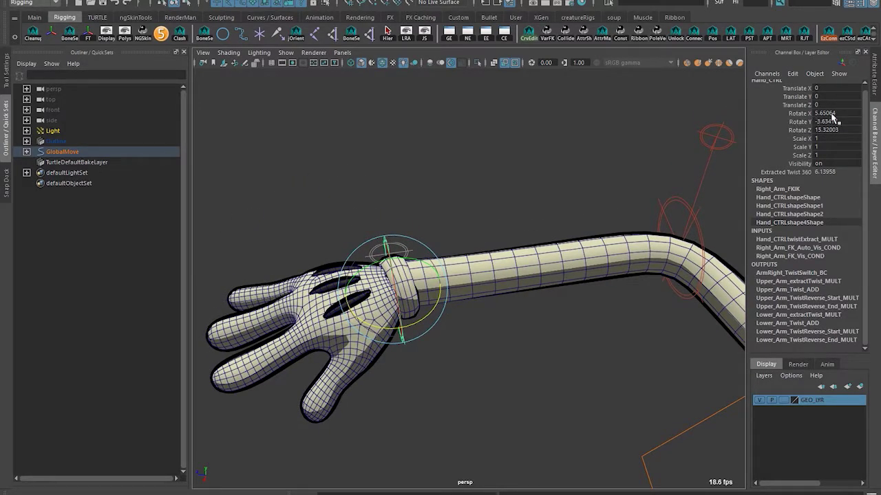
Reset the hand FK control's rotations to 0 and swing its Rotate Y to about -81
type("0")
key("Return")
left_click(797, 122)
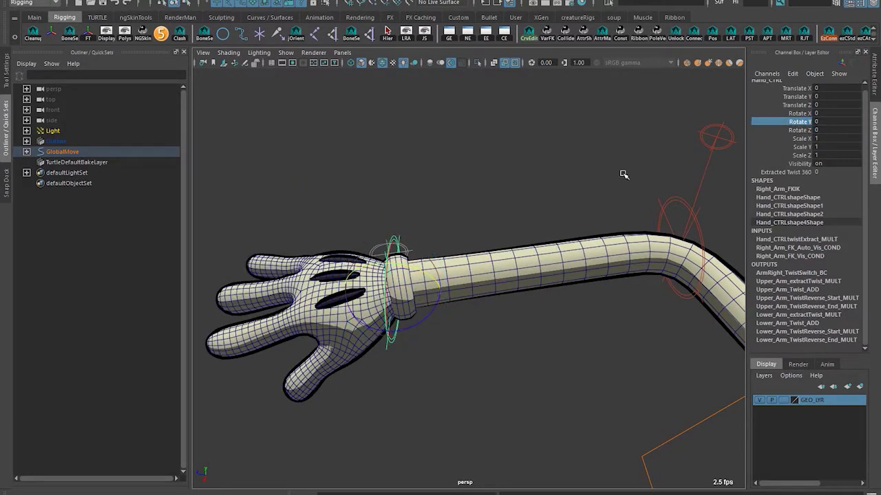
middle_click_drag(499, 195, 622, 158)
left_click_drag(622, 158, 730, 102, "alt")
middle_click_drag(461, 198, 475, 210)
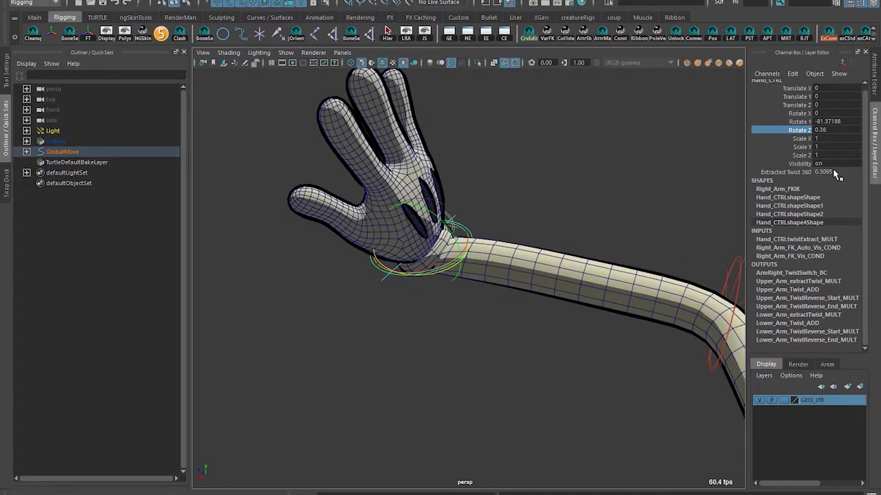
Test the hand FK control's Rotate Z and reset all its rotation channels to 0
left_click(799, 130)
middle_click_drag(606, 217, 640, 220)
middle_click_drag(496, 256, 426, 238)
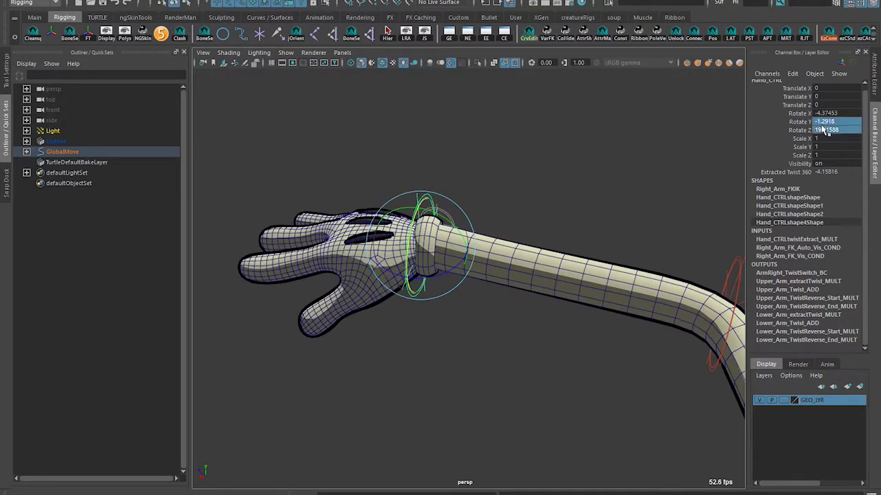
left_click_drag(825, 131, 825, 113)
type("0")
key("Return")
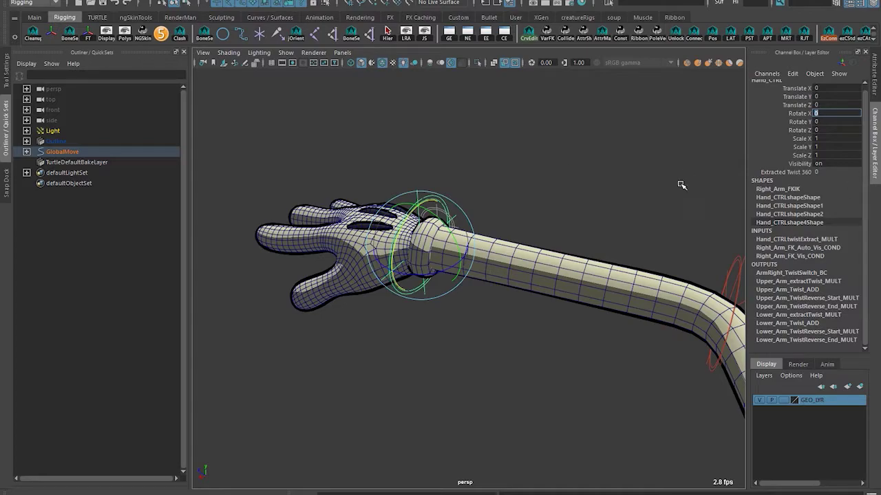
Set Extract Upper Twist and Extract Lower Twist to 0 in the Right_Arm_FKIK settings on the lower arm FK control
middle_click_drag(498, 265, 383, 238, "alt")
left_click(608, 256)
left_click(608, 206)
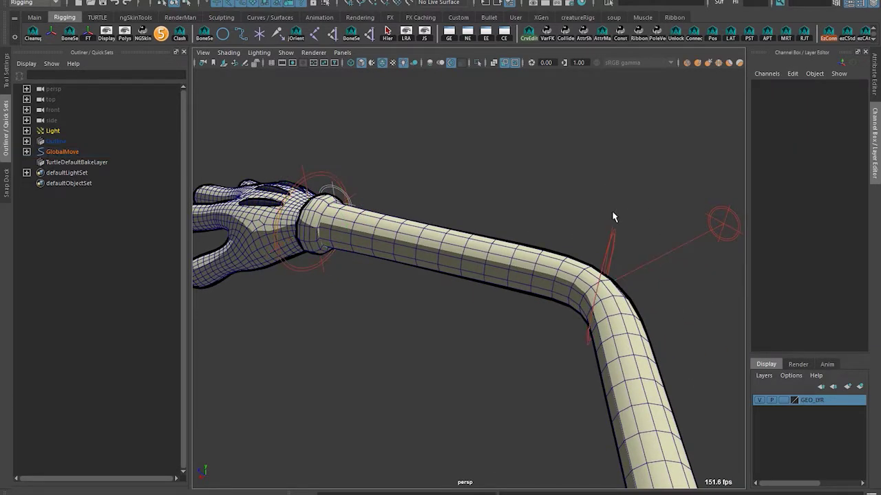
left_click(612, 227)
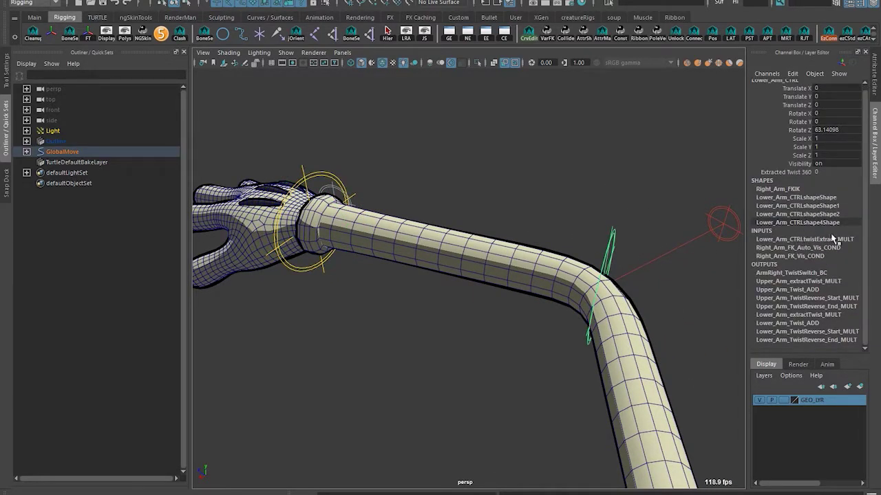
left_click(798, 189)
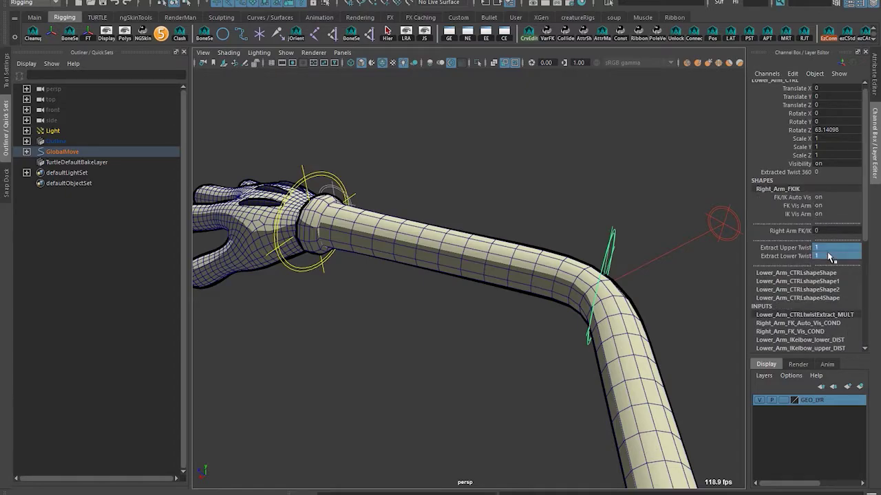
Test the hand control's effect on the forearm with twist extraction off, and undo the change
left_click(395, 188)
middle_click_drag(395, 188, 611, 225, "alt")
left_click(356, 236)
key("ctrl+z")
Test Twist Upper and Twist Lower together on the lower arm bend control and undo the change
left_click(709, 299)
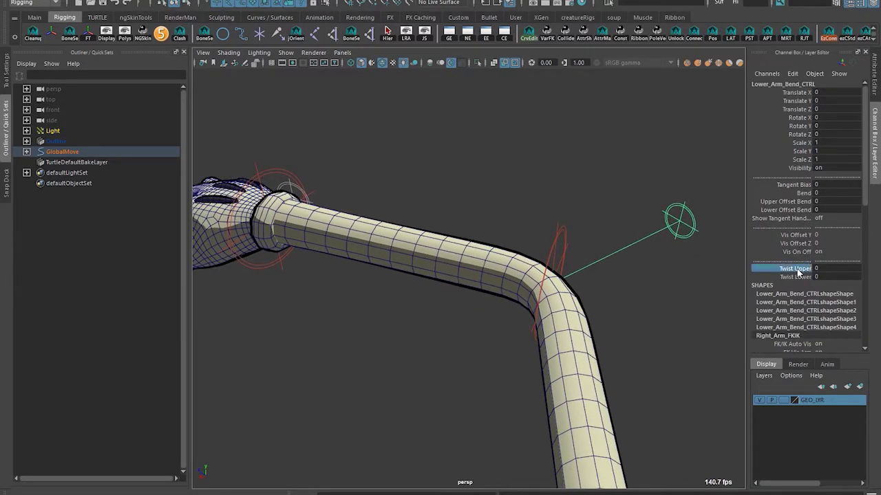
left_click_drag(797, 269, 796, 277)
middle_click_drag(690, 293, 702, 272)
key("ctrl+z")
Inspect the attributes of the upper arm start IK control and the hand FK control
left_click_drag(634, 344, 459, 218, "alt")
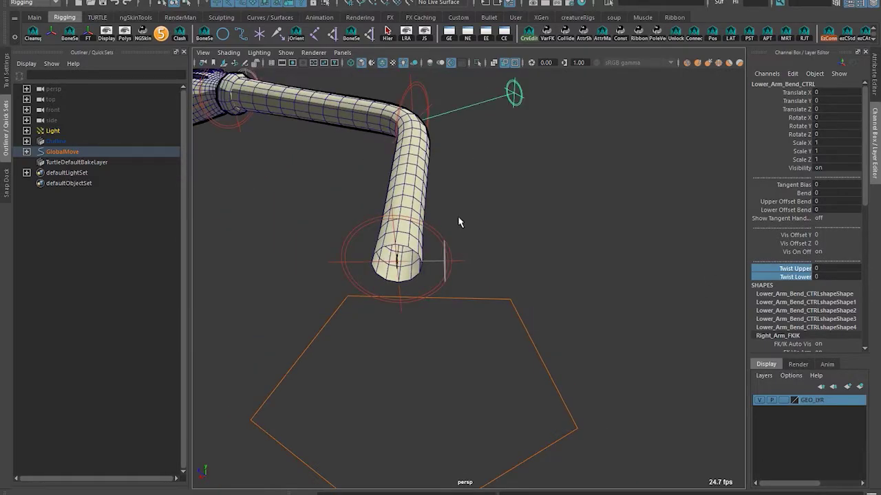
left_click_drag(440, 268, 367, 347, "alt")
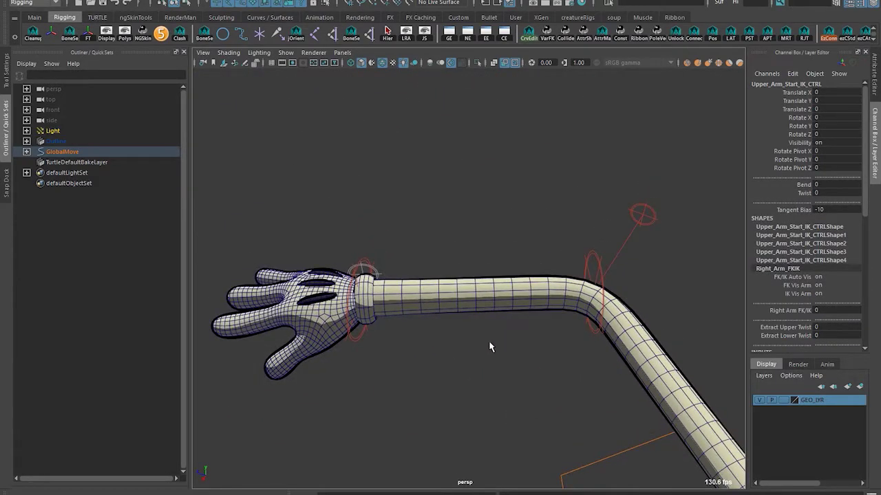
left_click(367, 348)
left_click(356, 343)
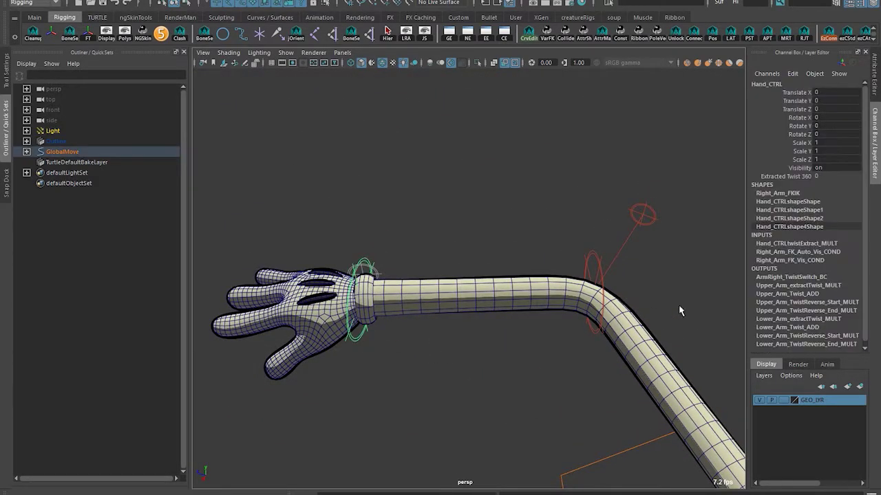
Set Extract Upper Twist and Extract Lower Twist to 1, and move and rotate the lower arm FK control
left_click(792, 195)
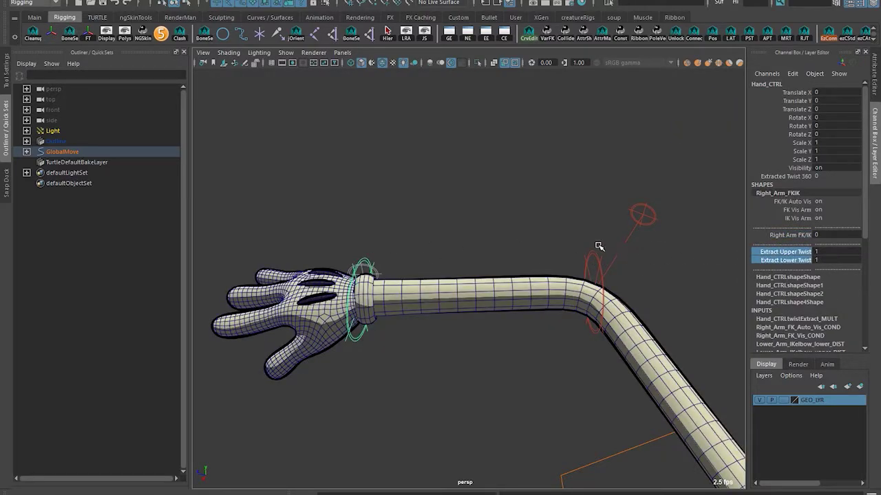
left_click(594, 266)
key("w")
middle_click_drag(593, 267, 491, 125, "alt")
left_click_drag(492, 125, 457, 179, "alt")
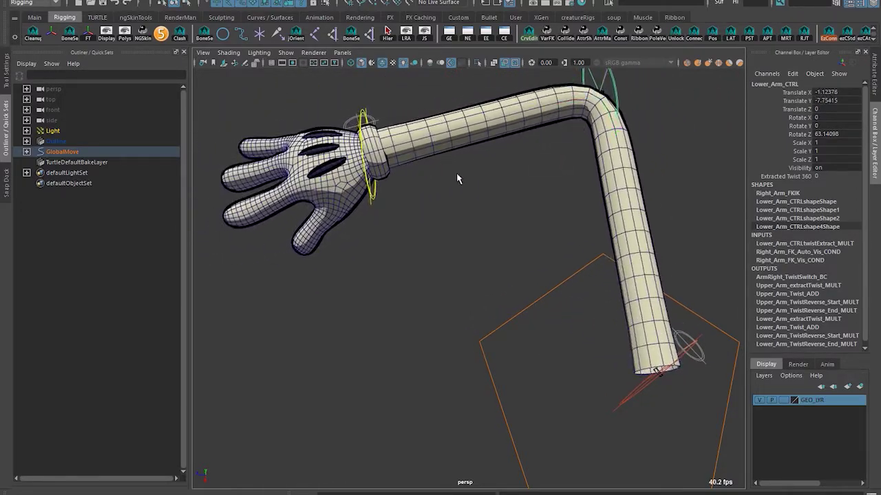
middle_click_drag(504, 151, 474, 219, "alt")
Move the hand FK control off its rest position, and rotate the lower arm FK control to about 33 degrees in Z
left_click(340, 256)
middle_click_drag(370, 279, 390, 288, "alt")
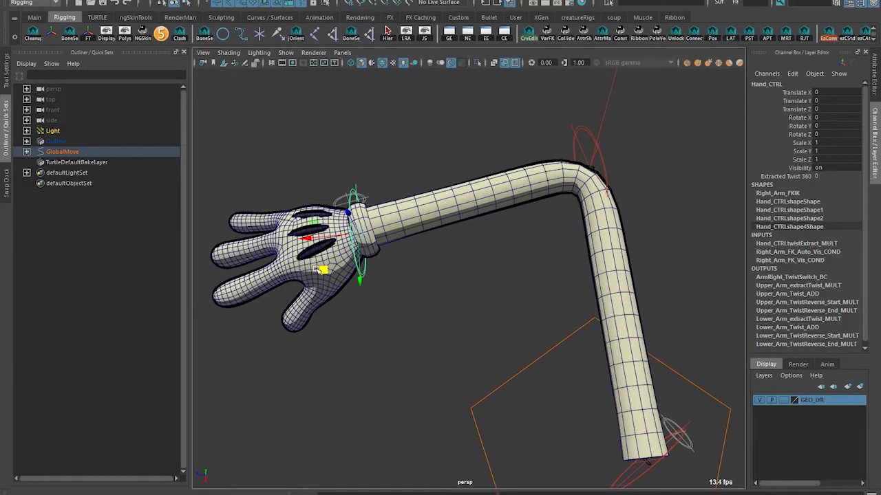
left_click_drag(318, 269, 344, 236)
left_click(562, 186)
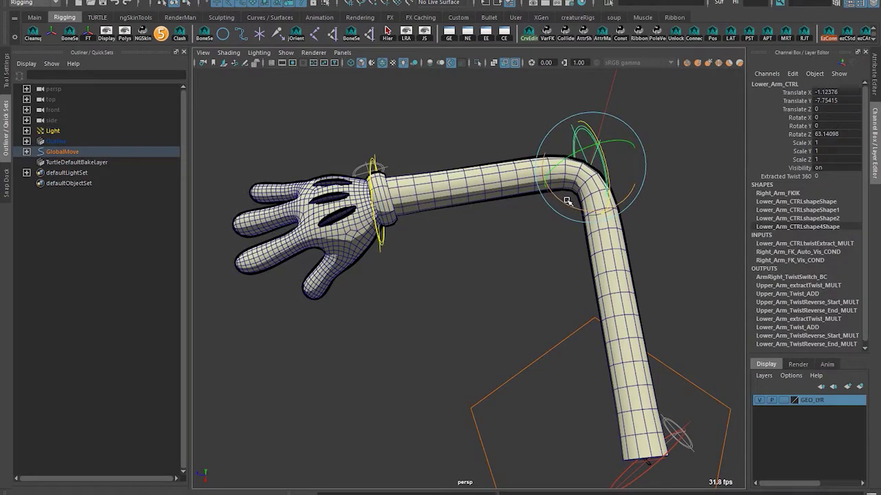
left_click_drag(566, 200, 555, 186)
left_click_drag(366, 208, 574, 232, "alt")
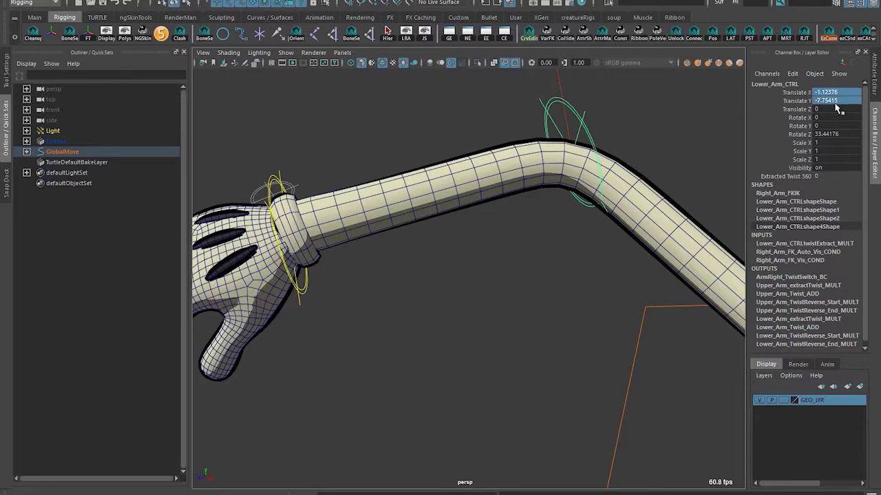
Reset the lower arm FK control's Translate X, Translate Y and Rotate Z to 0
left_click_drag(835, 104, 834, 110)
type("0")
key("Return")
left_click(830, 135)
type("0")
key("Return")
left_click(484, 158)
scroll(462, 230, "down", 5)
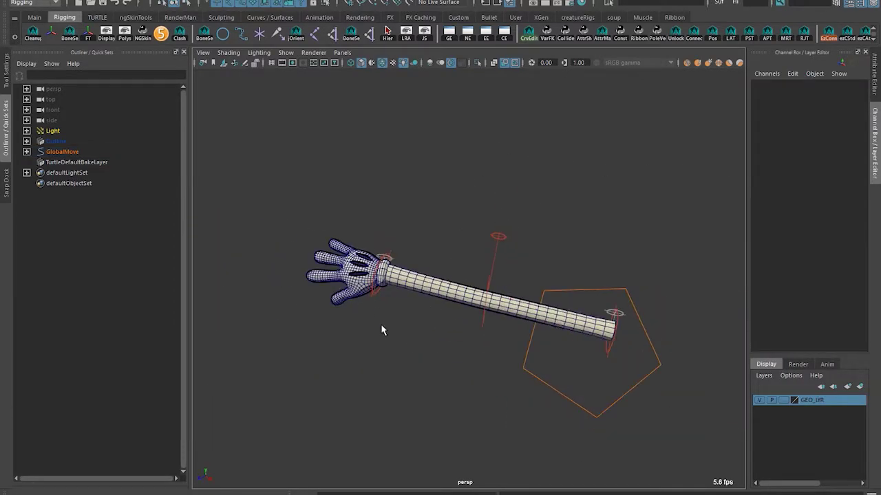
Reset the hand FK control's Translate X and Translate Y to 0
left_click(376, 298)
scroll(376, 300, "up", 2)
middle_click_drag(375, 314, 392, 296, "alt")
left_click(435, 211)
left_click_drag(434, 211, 409, 233, "alt")
left_click(378, 244)
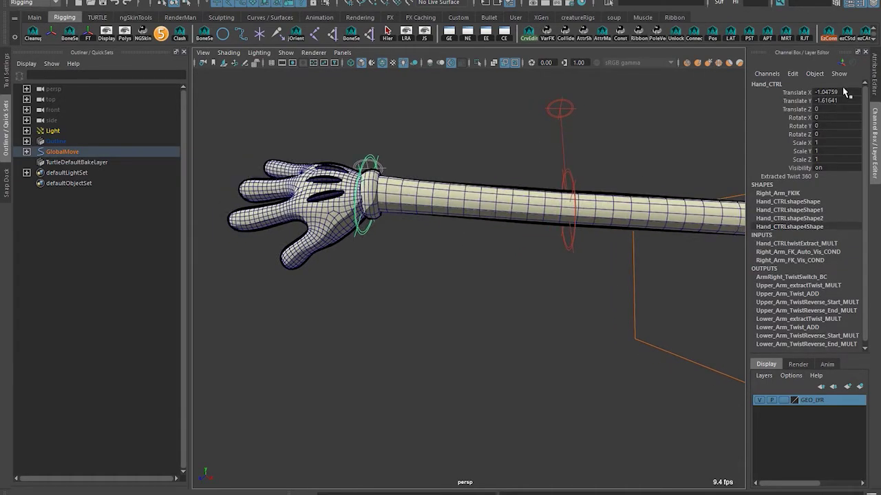
type("0")
key("Return")
left_click(843, 103)
type("0")
key("Return")
Set Bend to 4.7 on the lower arm bend control and rotate the lower arm FK control to curve the arm
left_click(449, 165)
left_click_drag(521, 132, 625, 113)
middle_click_drag(551, 165, 490, 225, "alt")
right_click_drag(490, 226, 474, 292, "alt")
left_click_drag(475, 292, 593, 167, "alt")
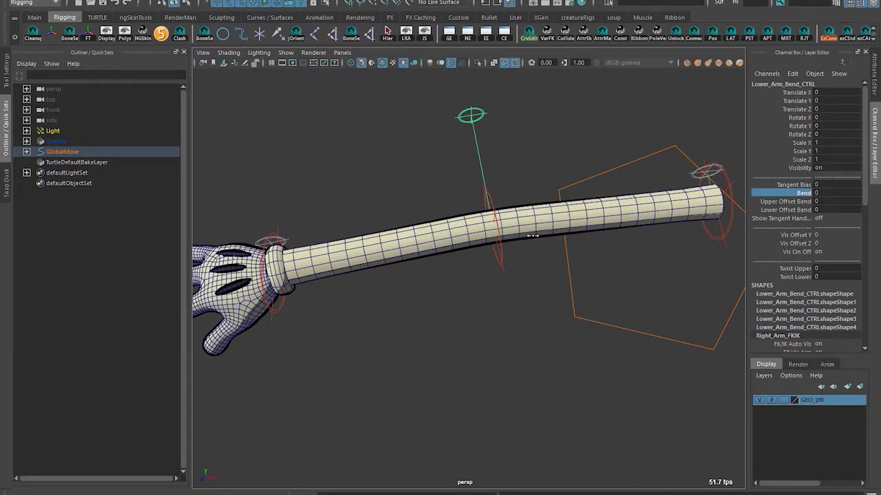
middle_click_drag(532, 236, 551, 238)
left_click(498, 260)
key("e")
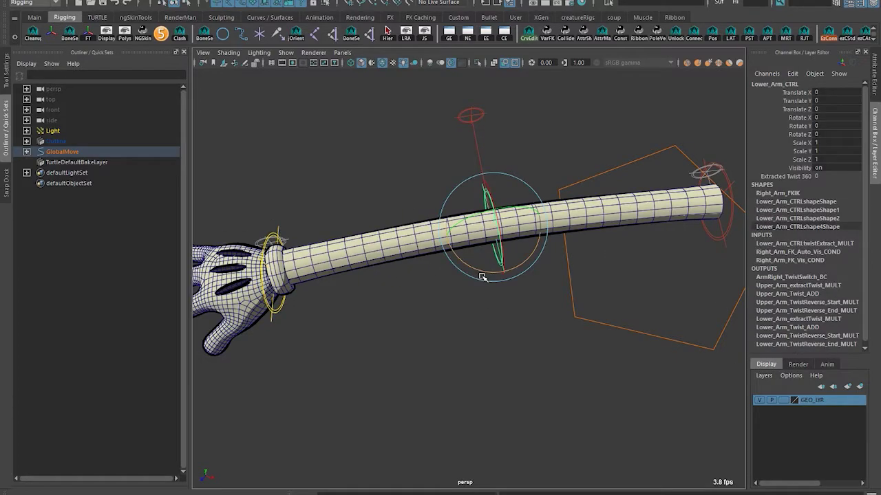
left_click_drag(484, 275, 549, 293)
left_click(551, 280)
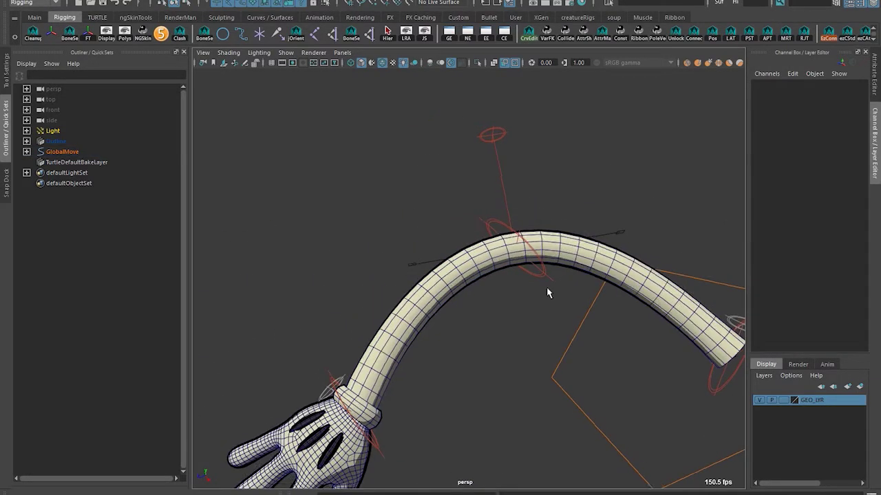
Set the GEO_LYR layer to reference and display the arm smooth shaded without wireframe
middle_click_drag(397, 156, 337, 72, "alt")
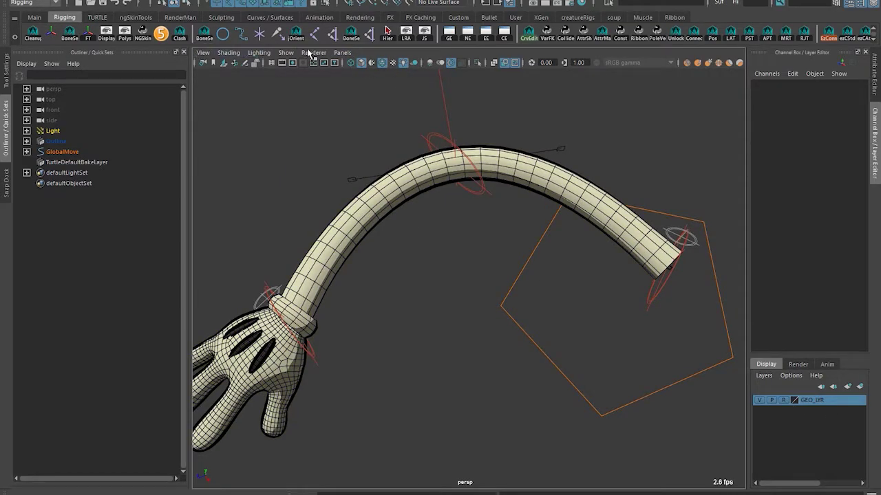
key("4")
left_click_drag(366, 71, 483, 204, "alt")
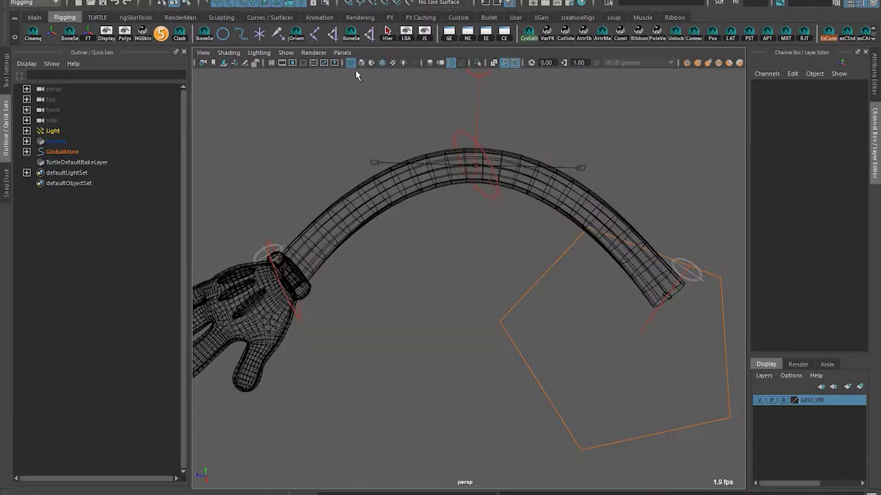
left_click(360, 63)
left_click_drag(378, 91, 500, 256, "alt")
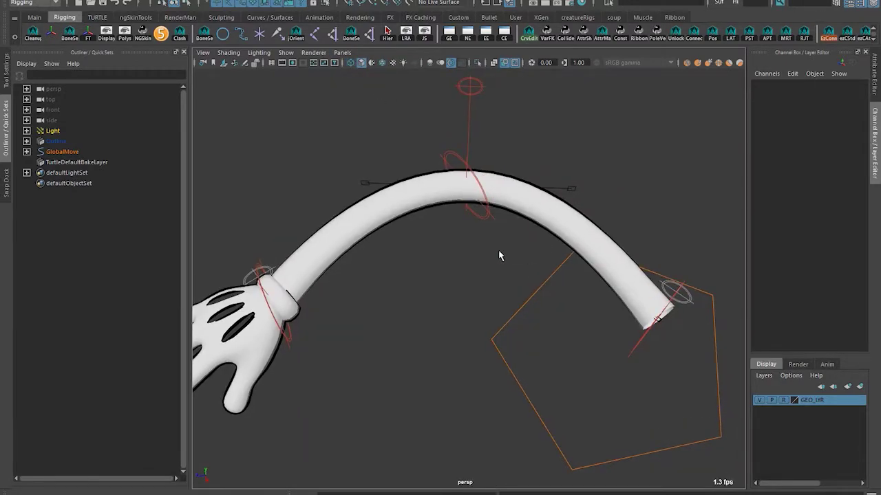
Set Vis Offset Z to 4.5 on the lower arm bend control
left_click(489, 221)
left_click_drag(416, 129, 532, 130)
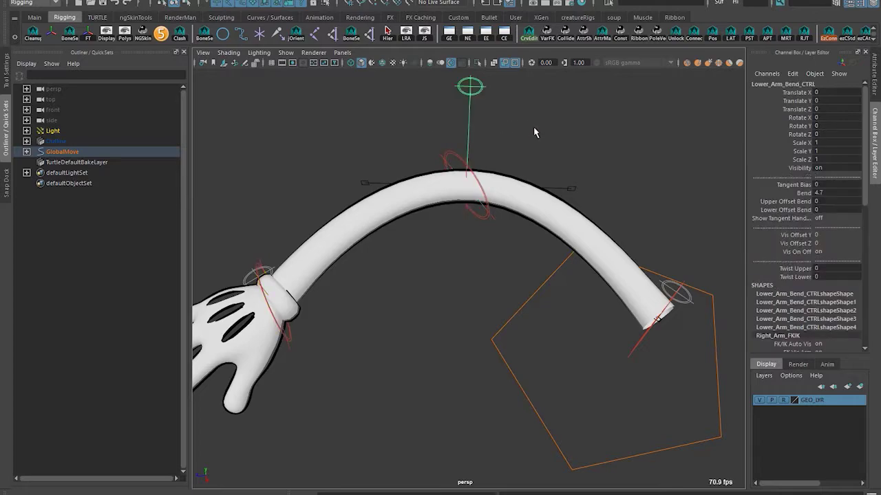
middle_click_drag(534, 131, 575, 165, "alt")
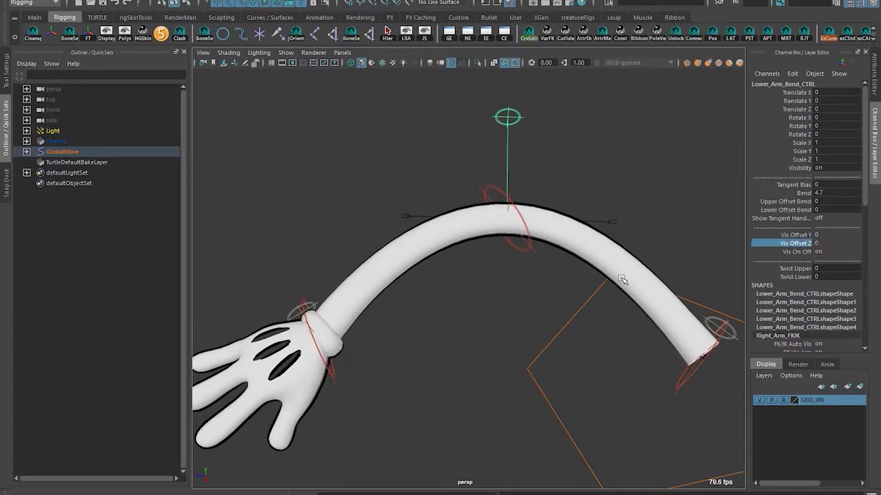
left_click_drag(622, 280, 556, 250, "alt")
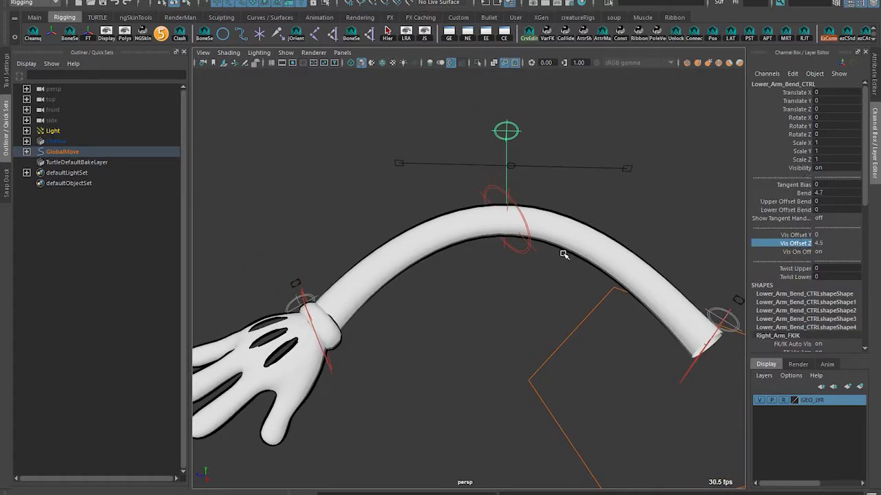
Rotate the lower arm FK control to about 100 degrees in Z to test the elbow curve
left_click(533, 259)
left_click_drag(527, 256, 557, 163)
middle_click_drag(557, 163, 544, 156, "alt")
left_click_drag(468, 157, 463, 153, "alt")
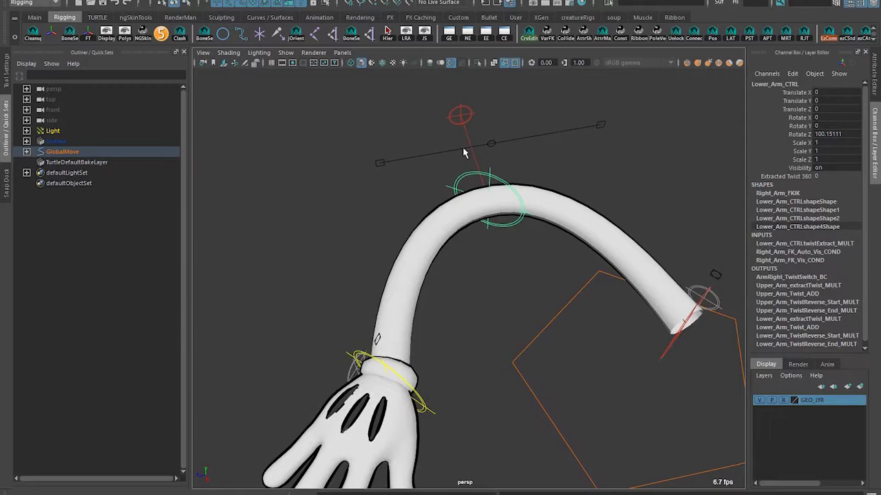
left_click(476, 157)
left_click_drag(557, 158, 574, 159, "alt")
left_click_drag(547, 193, 510, 301, "alt")
key("e")
key("ctrl+z")
key("q")
Rotate the lower arm FK control further, to about 118 degrees in Z
left_click(548, 229)
left_click_drag(471, 225, 619, 222, "alt")
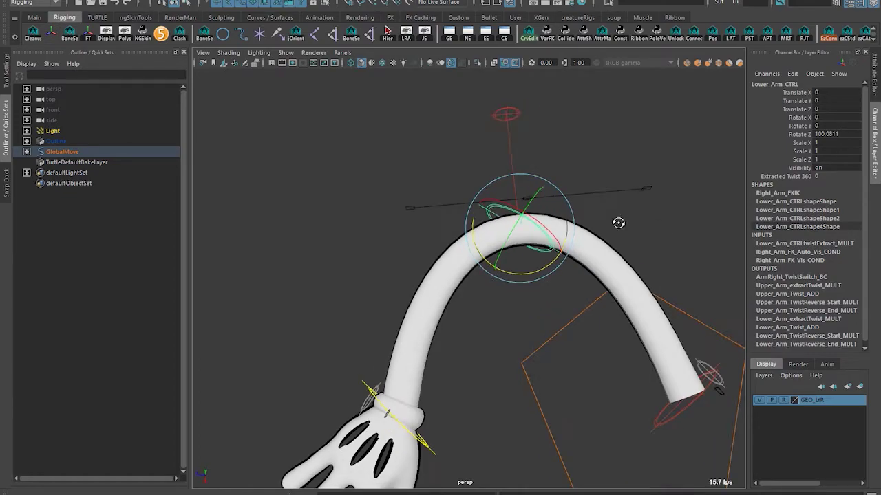
left_click(474, 222)
left_click(489, 209)
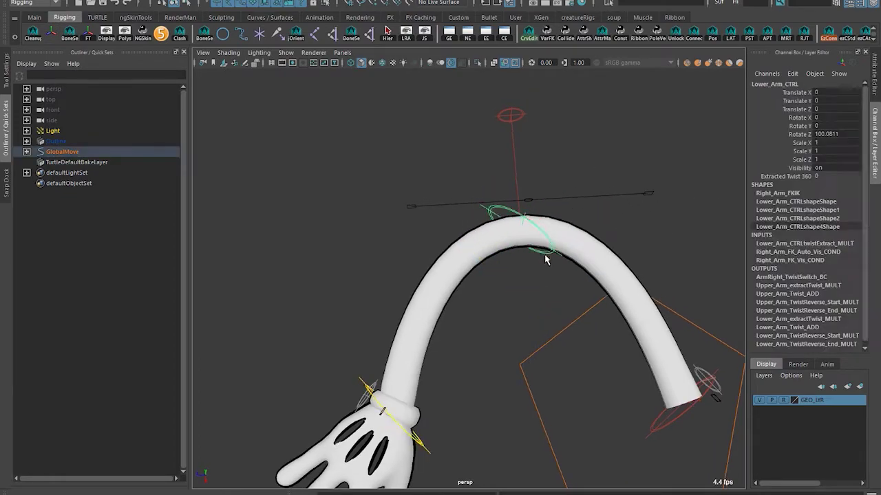
left_click_drag(533, 274, 485, 183)
key("q")
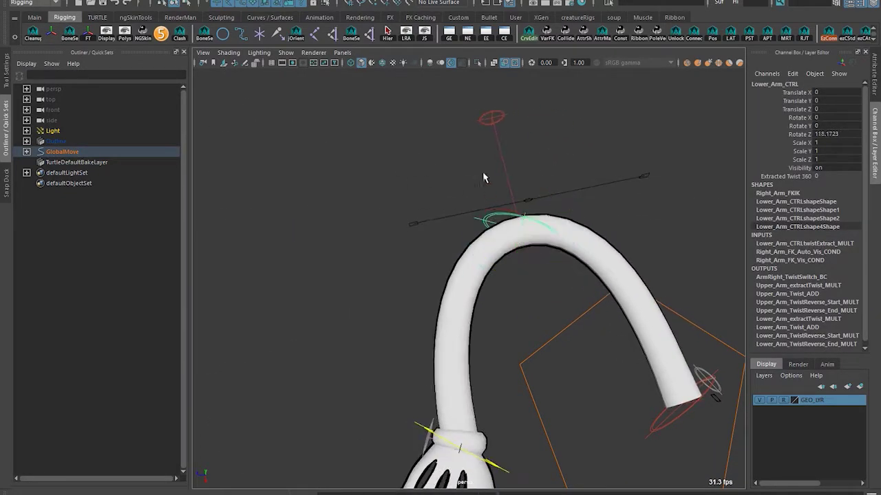
Test the lower arm bend control's Bend at 10 and 0, and set it to 3.1
left_click(491, 119)
left_click(804, 194)
left_click_drag(561, 208, 548, 210, "alt")
middle_click_drag(548, 211, 277, 250)
left_click_drag(385, 258, 448, 287, "alt")
middle_click_drag(448, 287, 436, 370)
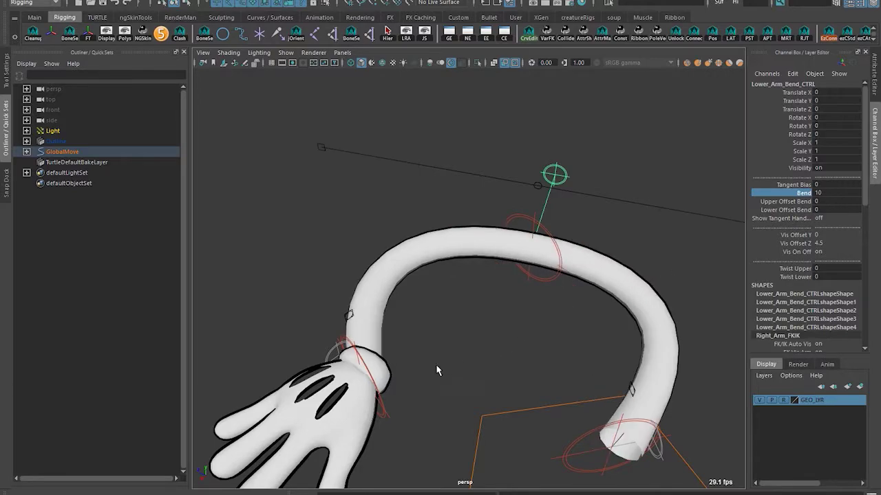
key("ctrl+z")
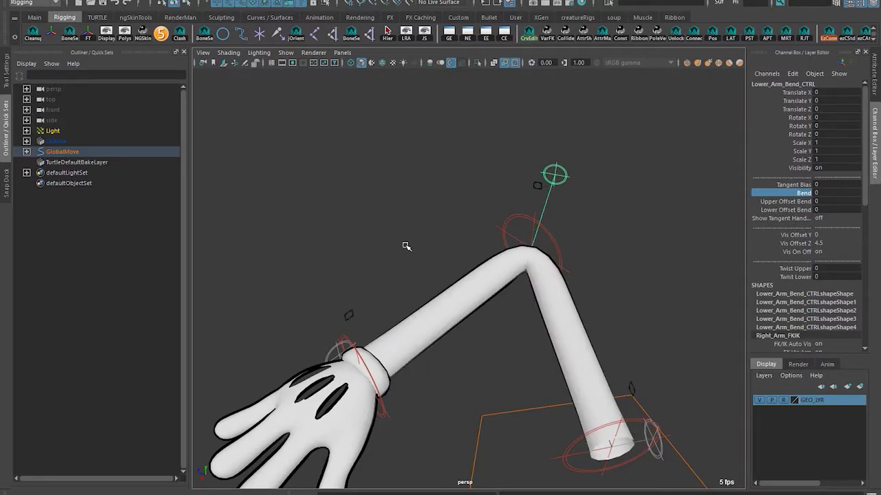
middle_click_drag(406, 246, 443, 248)
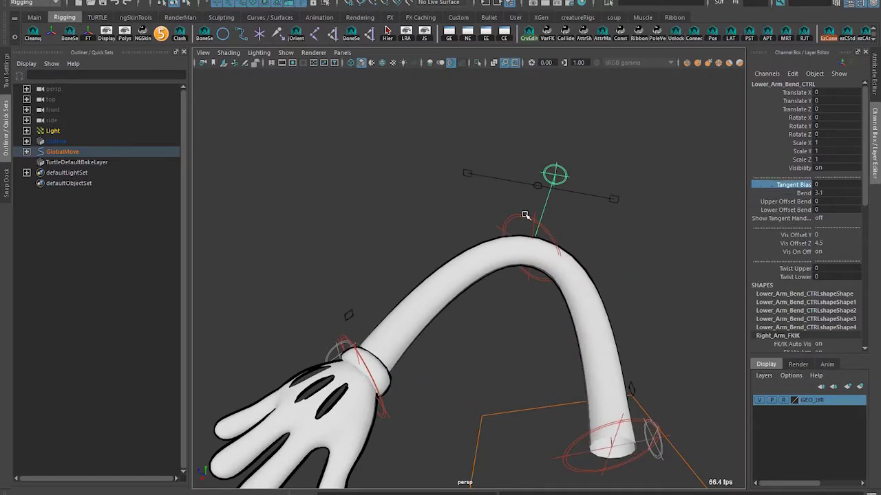
Set Tangent Bias to 10 on the lower arm bend control and rotate the lower arm FK control to about 58 degrees in Z
left_click_drag(524, 215, 625, 243, "alt")
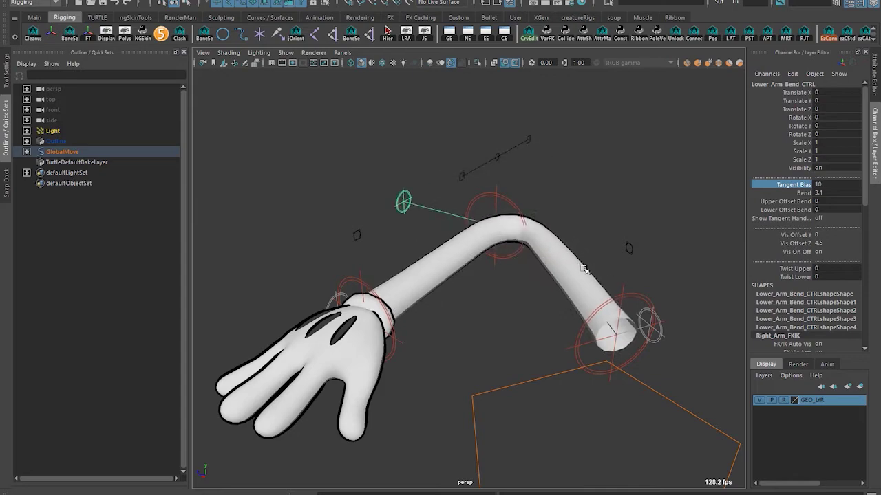
left_click_drag(584, 269, 465, 364, "alt")
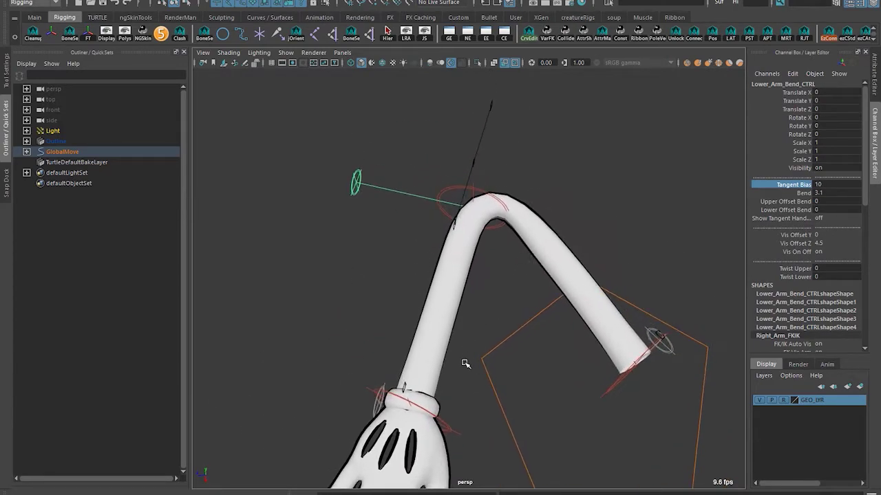
left_click(497, 227)
left_click_drag(444, 232, 498, 238)
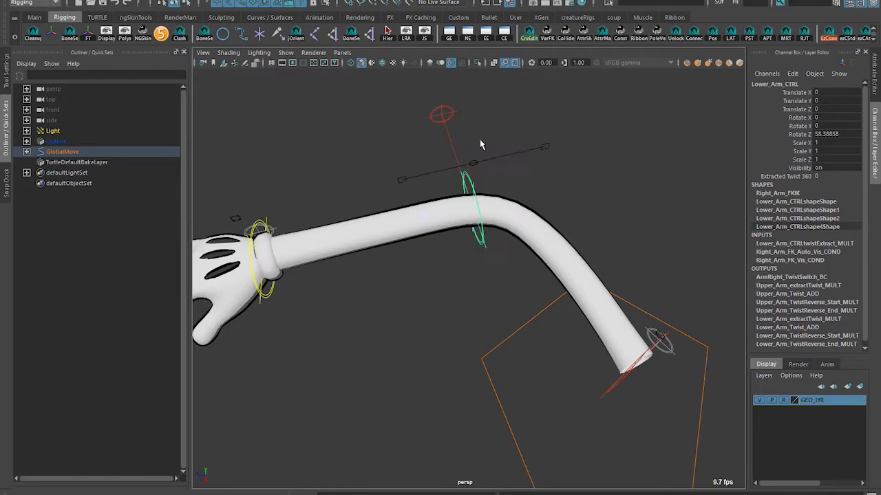
Set the lower arm bend control's Bend to 4.8 and rotate it to about -80.5 degrees in Y
left_click(443, 119)
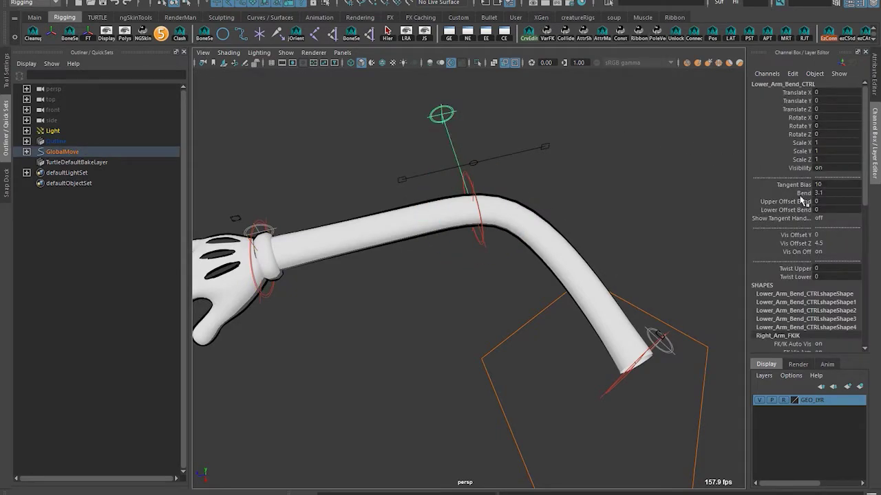
key("e")
left_click_drag(474, 209, 516, 186)
key("ctrl+z")
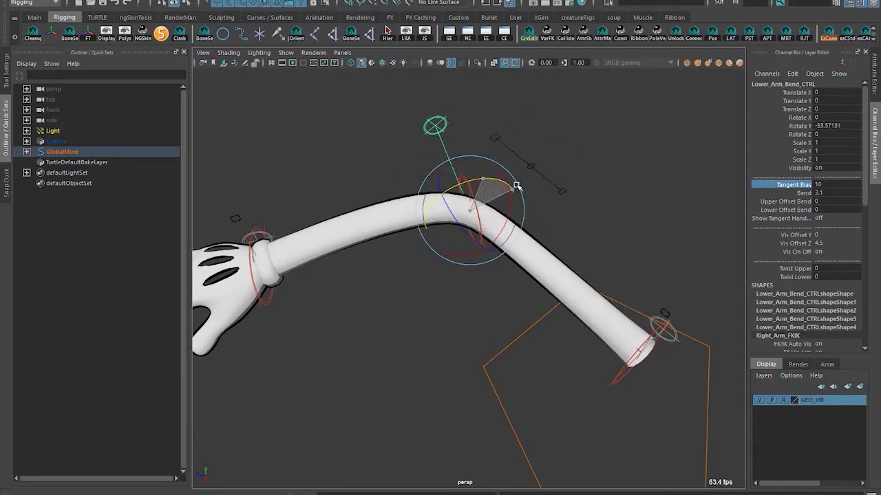
middle_click_drag(508, 208, 487, 206)
left_click_drag(463, 184, 514, 183)
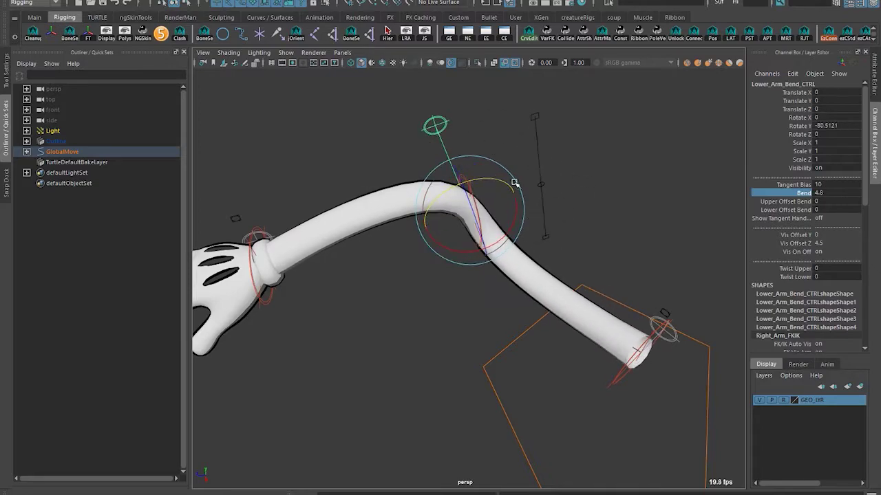
Set Upper Offset Bend to -2.6 and Tangent Bias to -0.8 on the lower arm bend control
left_click_drag(732, 204, 622, 205, "alt")
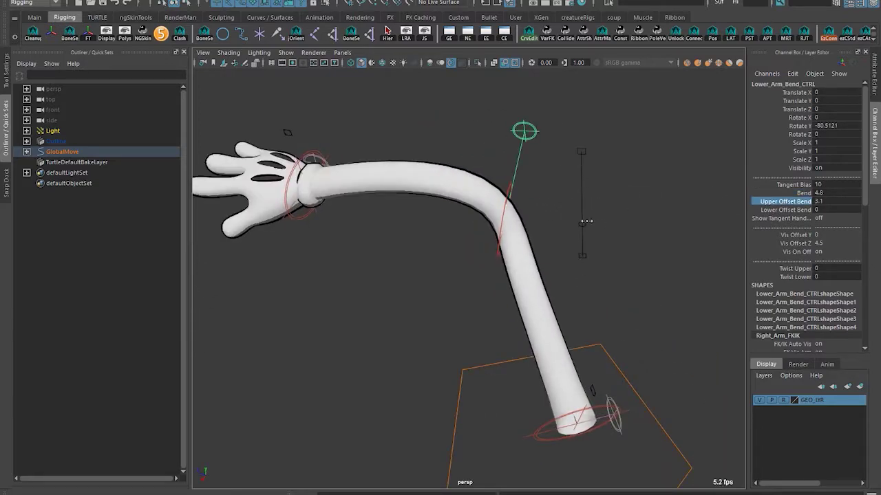
middle_click_drag(586, 221, 582, 219)
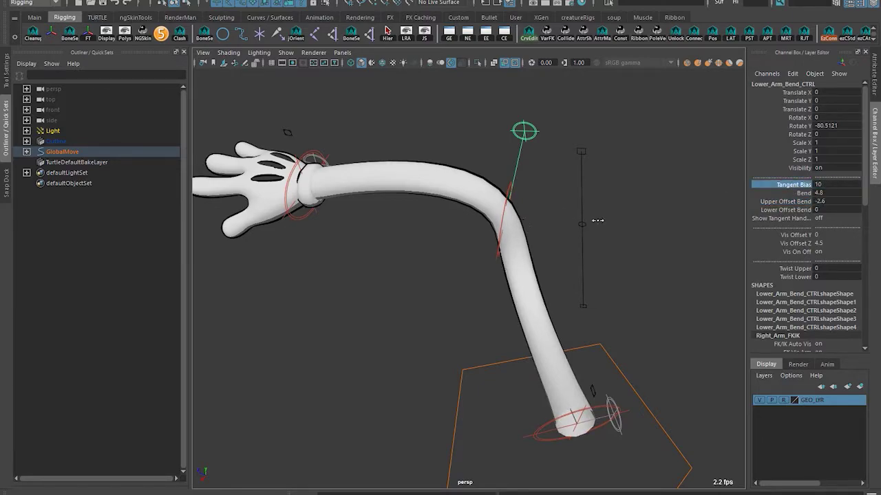
middle_click_drag(597, 221, 527, 209)
left_click_drag(556, 247, 619, 238, "alt")
middle_click_drag(619, 238, 671, 252, "alt")
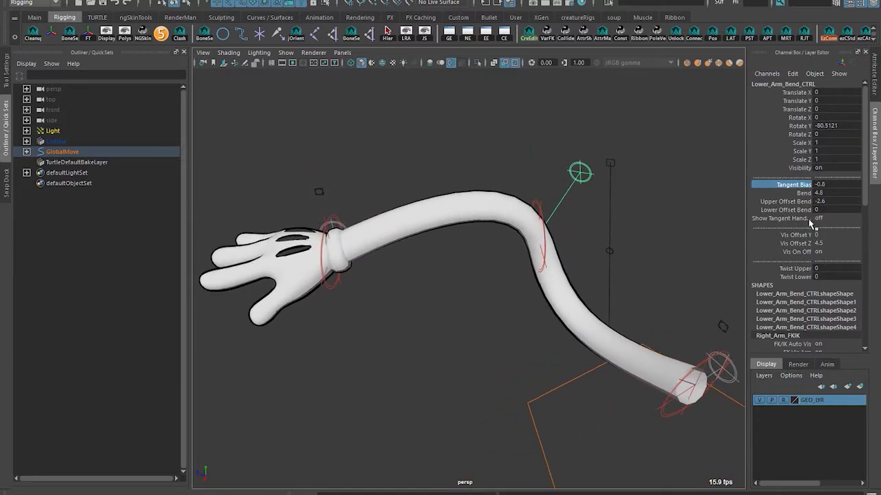
middle_click_drag(560, 222, 703, 238, "alt")
left_click_drag(782, 227, 834, 219, "alt")
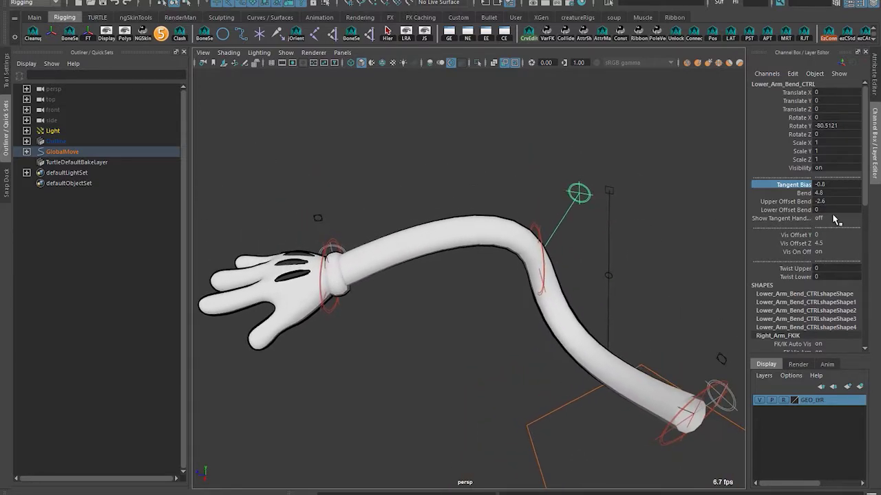
Test moving the lower arm start Bezier tangent handle, and undo the change along with the tangent handle display
left_click(519, 184)
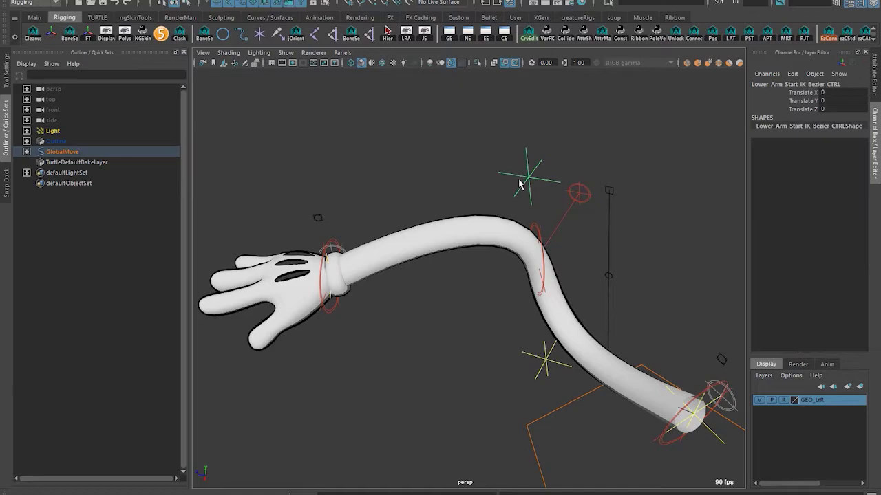
left_click_drag(527, 178, 508, 209)
key("ctrl+z")
key("ctrl+z")
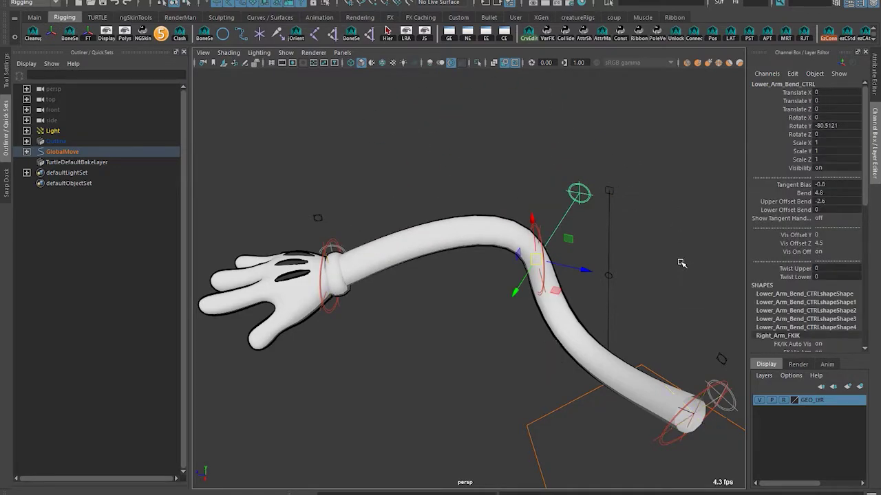
Set Bend to 5.1 on the upper arm start IK control
left_click_drag(638, 281, 534, 242, "alt")
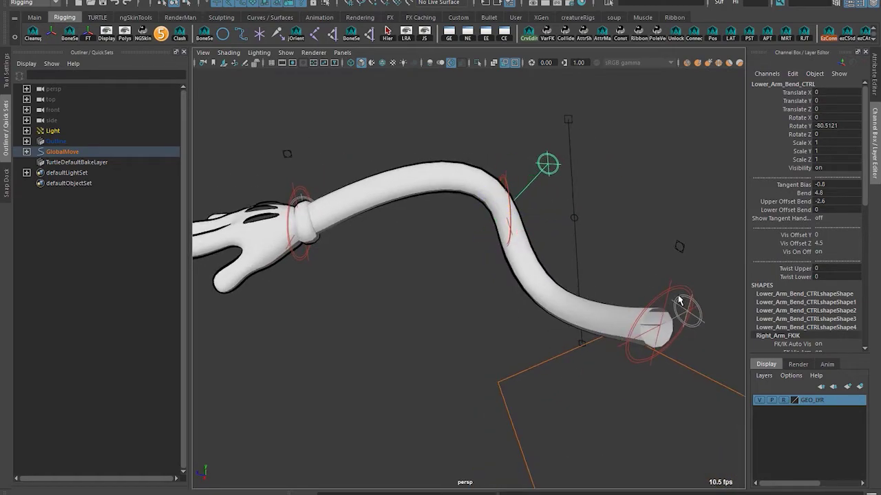
left_click(708, 323)
left_click(702, 324)
middle_click_drag(702, 326, 656, 292, "alt")
key("w")
left_click_drag(656, 292, 547, 324, "alt")
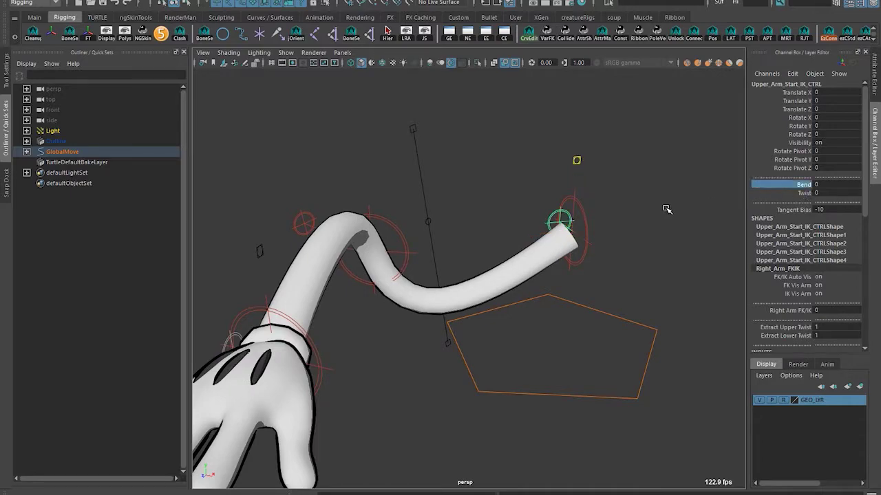
middle_click_drag(666, 209, 641, 219)
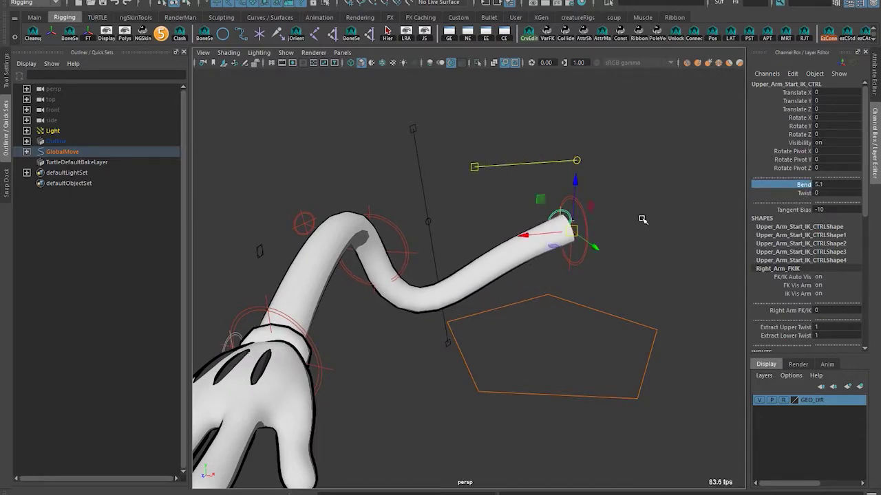
Try rotating the upper arm start IK control about 33 degrees in Y, and undo the rotation
left_click_drag(642, 219, 584, 216, "alt")
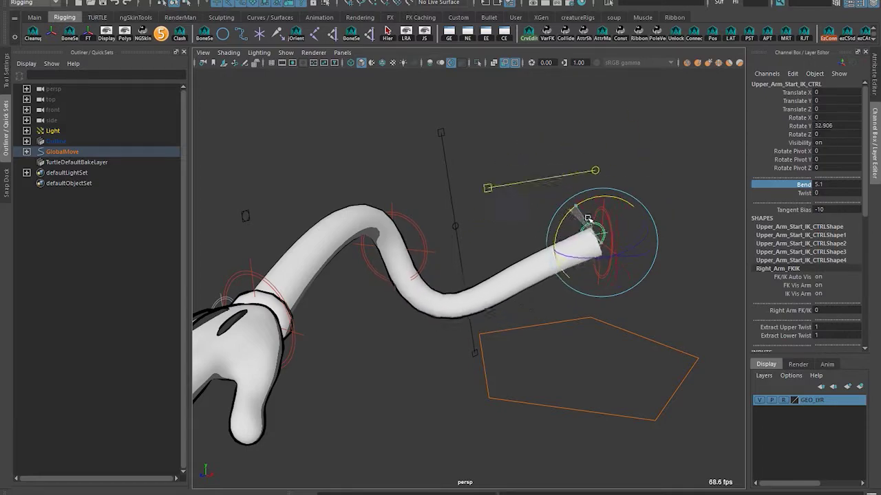
key("ctrl+z")
left_click_drag(369, 233, 491, 212, "alt")
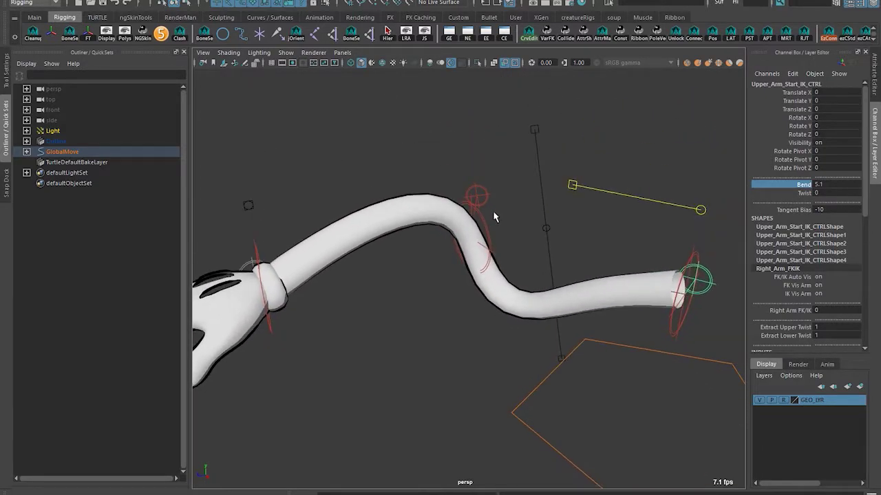
Test rotating the lower arm and upper arm FK controls with the current bends, and undo the rotations
left_click(481, 196)
left_click(491, 239)
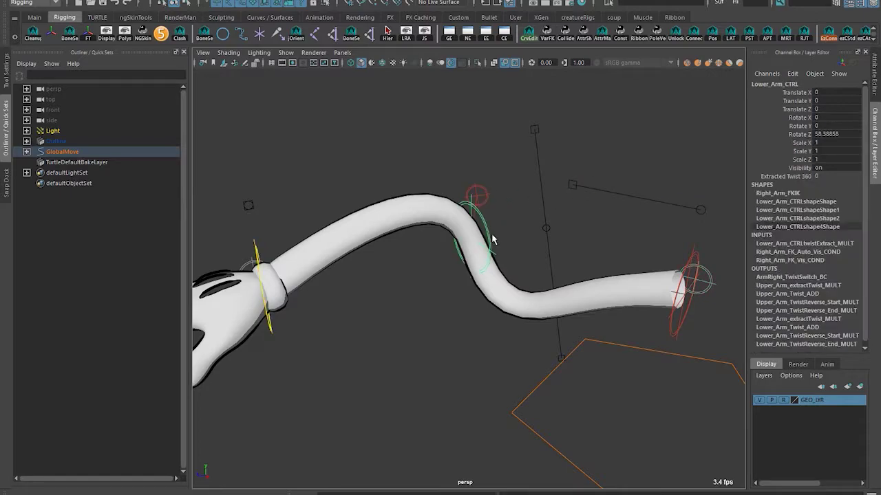
middle_click_drag(491, 240, 507, 202, "alt")
right_click_drag(507, 202, 496, 227, "alt")
left_click_drag(465, 251, 470, 266, "alt")
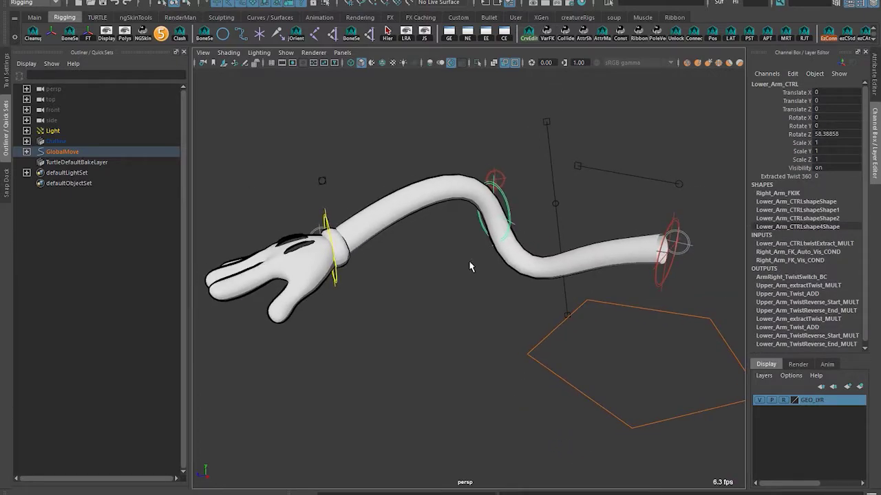
key("e")
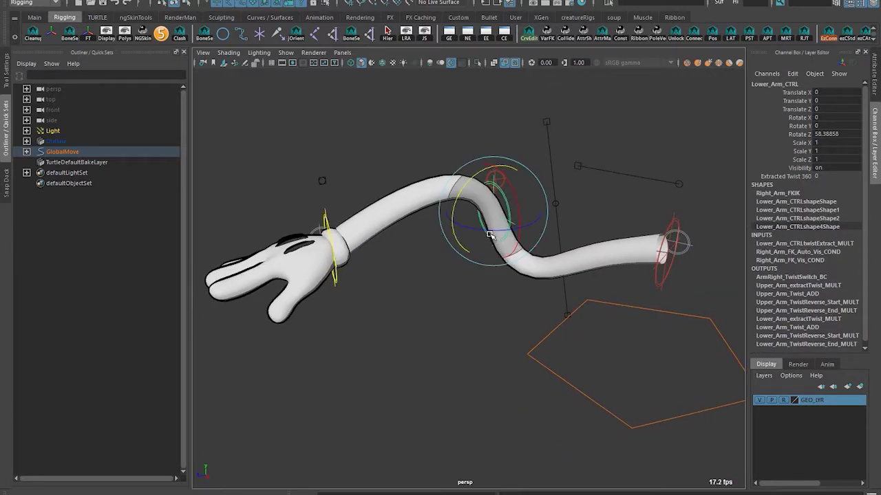
mouse_move(488, 233)
left_mouse_down()
mouse_move(522, 247)
mouse_move(496, 241)
left_mouse_up()
key("ctrl+z")
left_click(659, 276)
left_click_drag(658, 277, 706, 275)
key("q")
Raise the Tangent Bias on the upper arm start IK control and view the arm from another angle
left_click(692, 250)
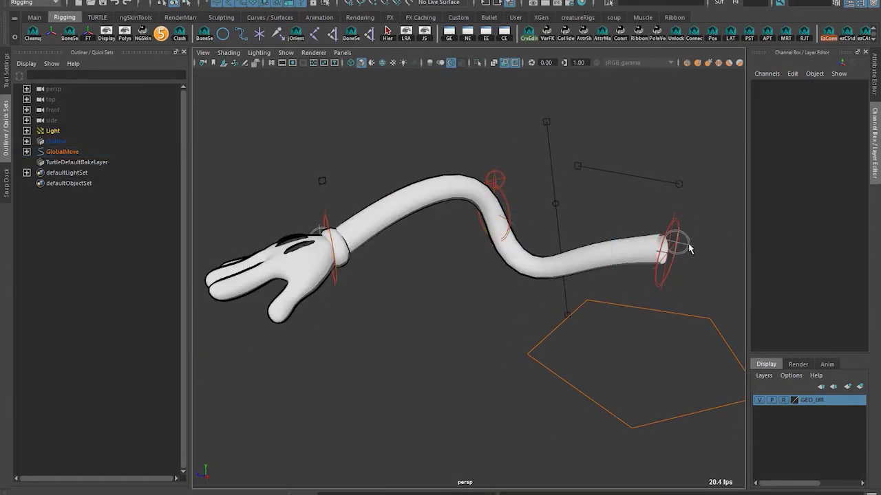
left_click(690, 247)
middle_click_drag(729, 248, 686, 241, "alt")
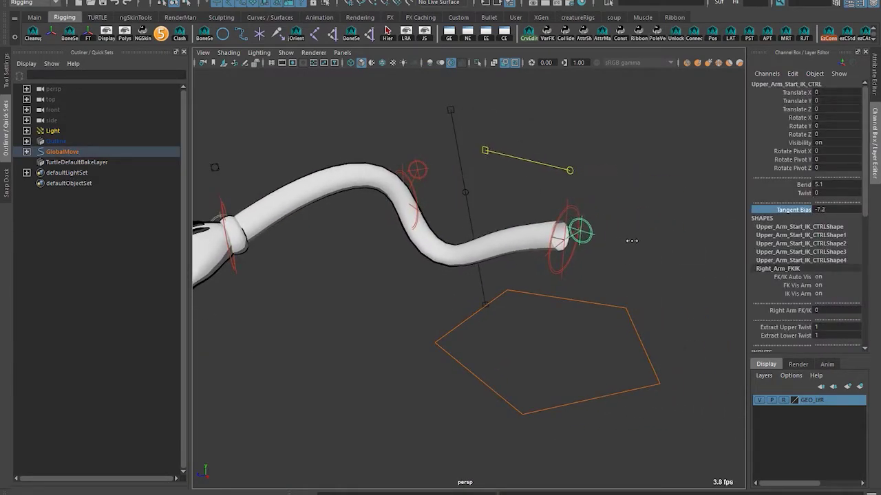
middle_click_drag(632, 241, 792, 242)
left_click(555, 271)
key("e")
left_click_drag(554, 271, 454, 235, "alt")
Set Bend to 3.9 on the lower arm end IK control at the wrist
key("q")
left_click(437, 212)
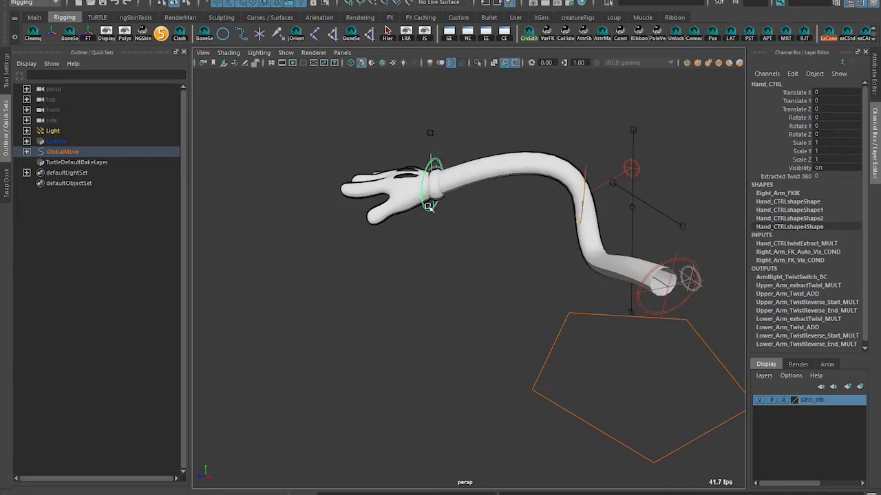
key("e")
key("f")
left_click_drag(444, 344, 460, 414, "alt")
right_click_drag(459, 415, 512, 399, "alt")
key("q")
left_click(535, 260)
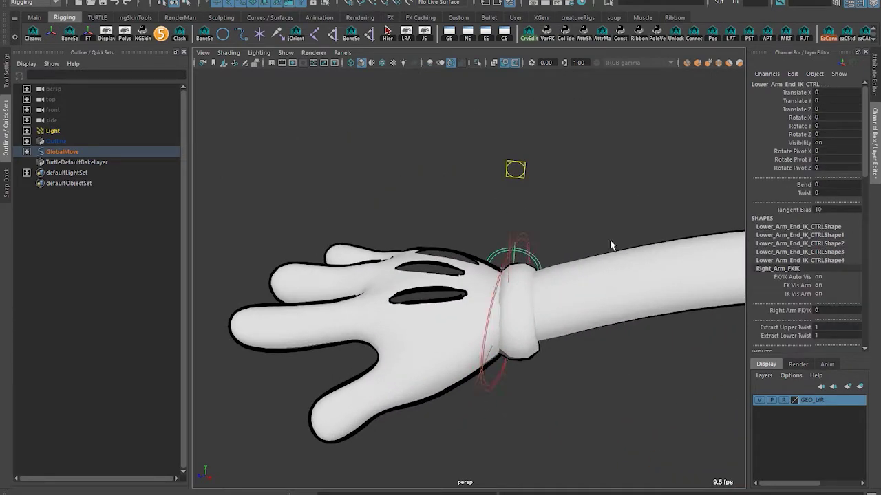
middle_click_drag(588, 225, 507, 249)
Try rotating the lower arm end IK control and the hand FK control, and undo the rotations
key("e")
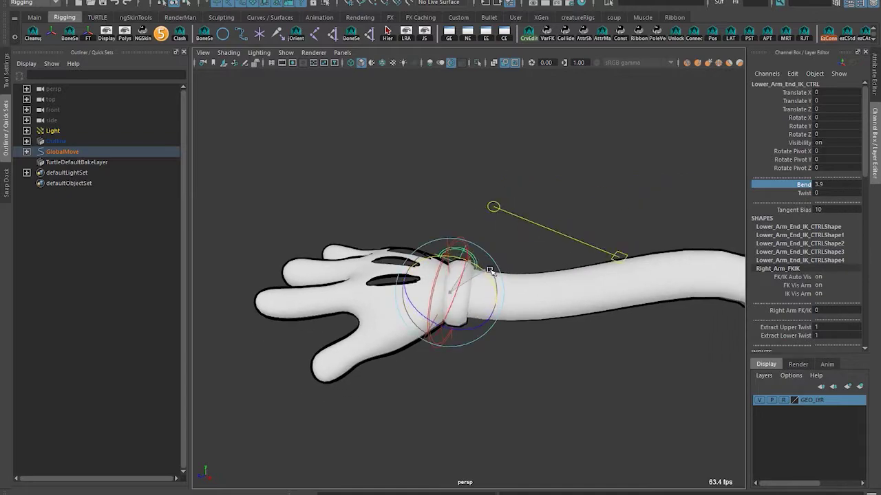
left_click_drag(461, 249, 464, 238)
left_click(466, 244)
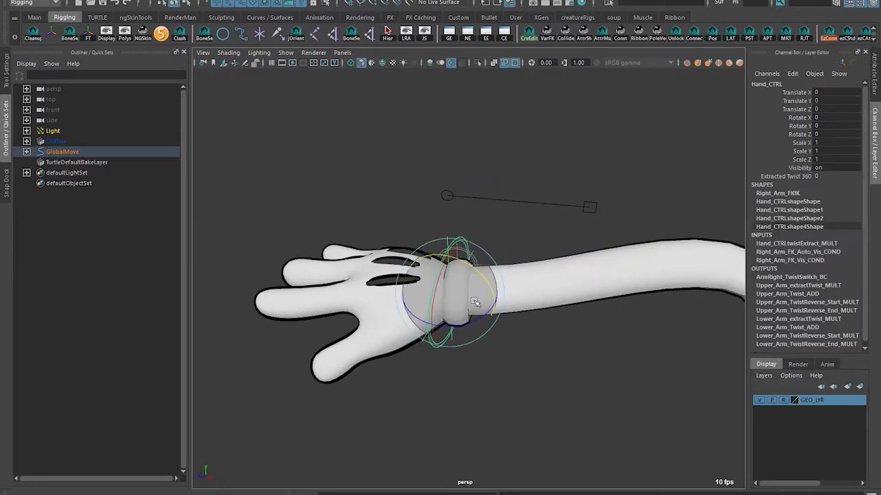
left_click_drag(451, 325, 428, 321)
key("ctrl+z")
right_click_drag(539, 331, 497, 326, "alt")
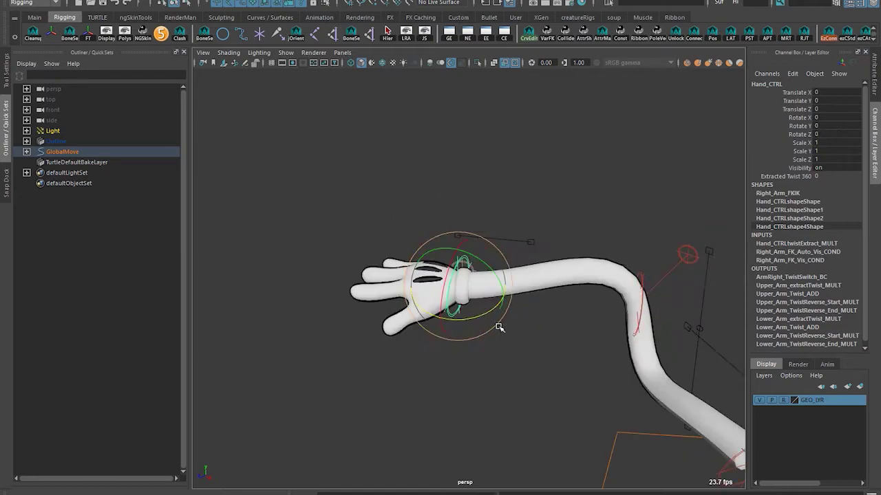
middle_click_drag(497, 326, 485, 286, "alt")
left_click_drag(587, 247, 522, 273, "alt")
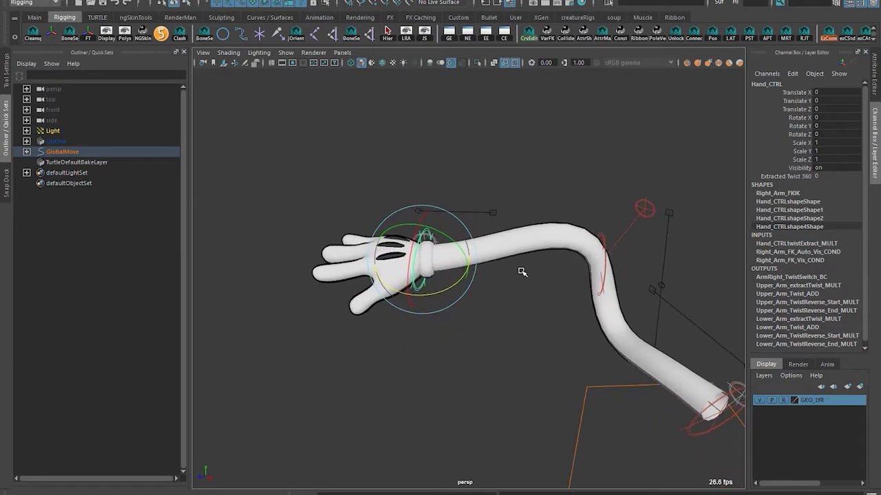
Try moving the hand FK control, and undo the move
key("w")
left_click_drag(439, 289, 410, 296, "alt")
left_click_drag(368, 274, 380, 310)
key("ctrl+z")
Test rotating the lower arm FK control at the elbow
left_click(599, 244)
left_click(590, 260)
key("e")
left_click_drag(570, 266, 441, 275)
Rotate the hand FK control to about 38.8 degrees in X, -68.2 in Y and -69.9 in Z
left_click(401, 225)
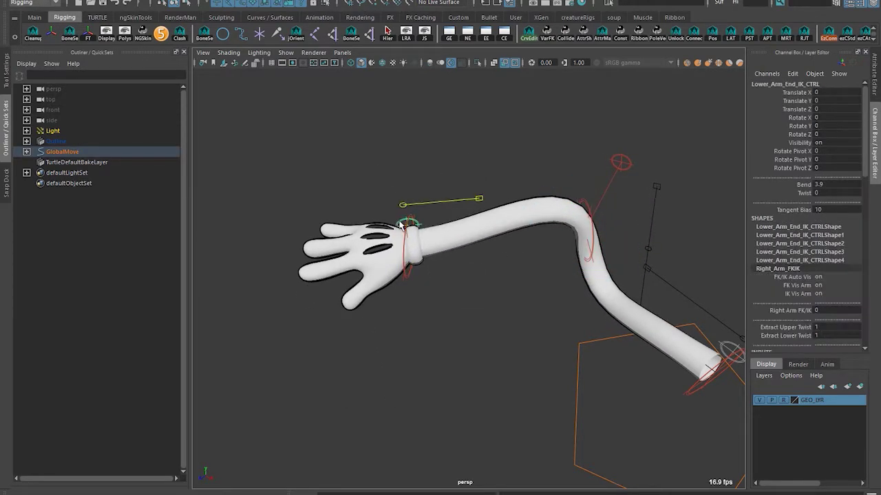
left_click(408, 278)
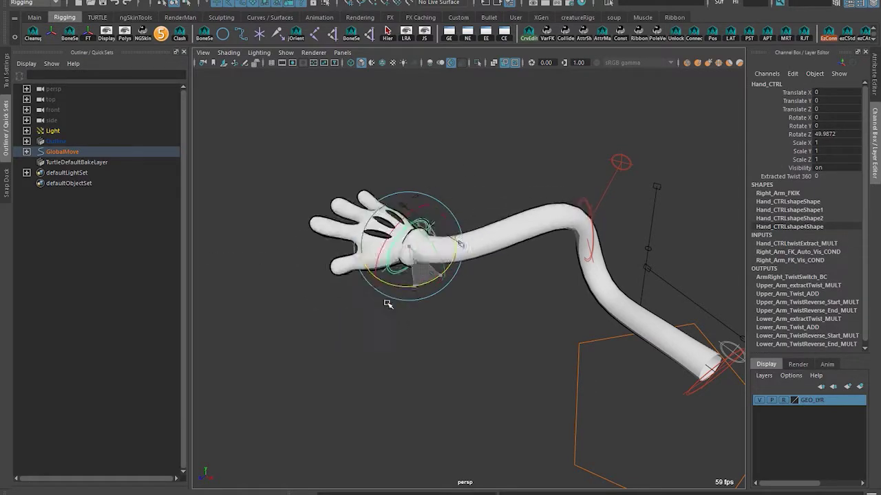
left_click_drag(388, 304, 409, 289)
left_click_drag(465, 247, 410, 251)
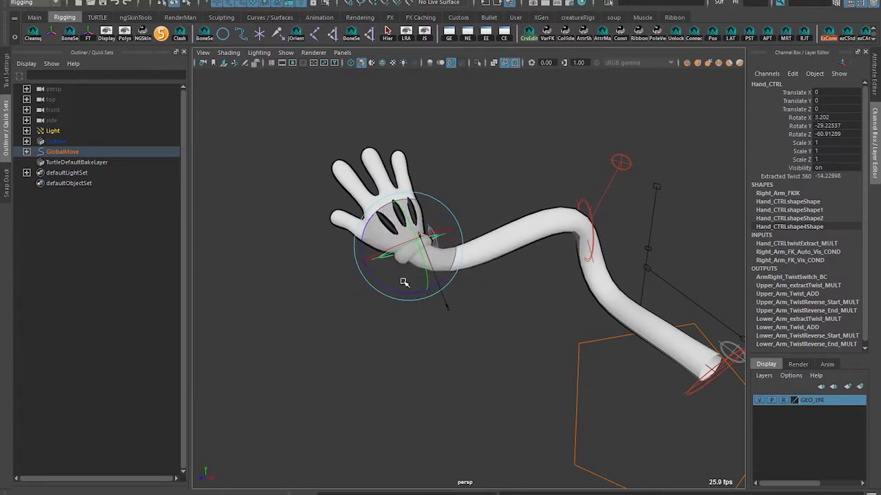
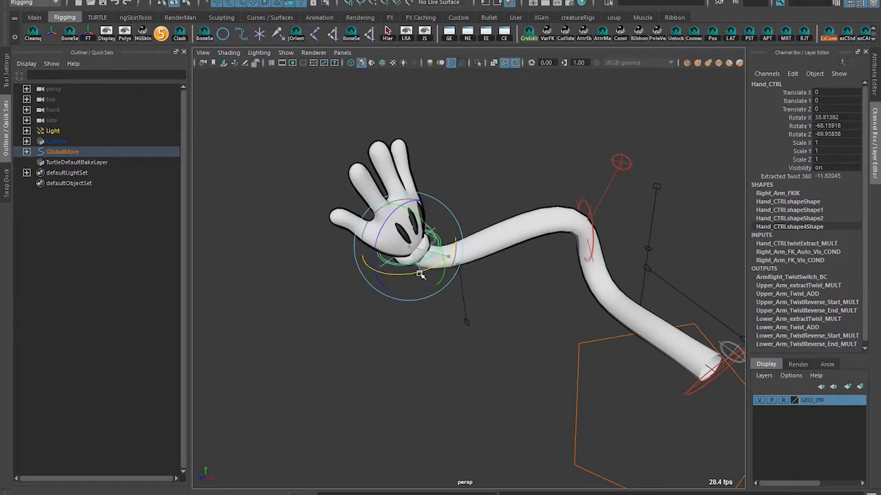
Show the wireframe over the shaded arm, test twisting the hand FK control around X, and undo the latest twists
left_click(383, 64)
scroll(475, 214, "up", 4)
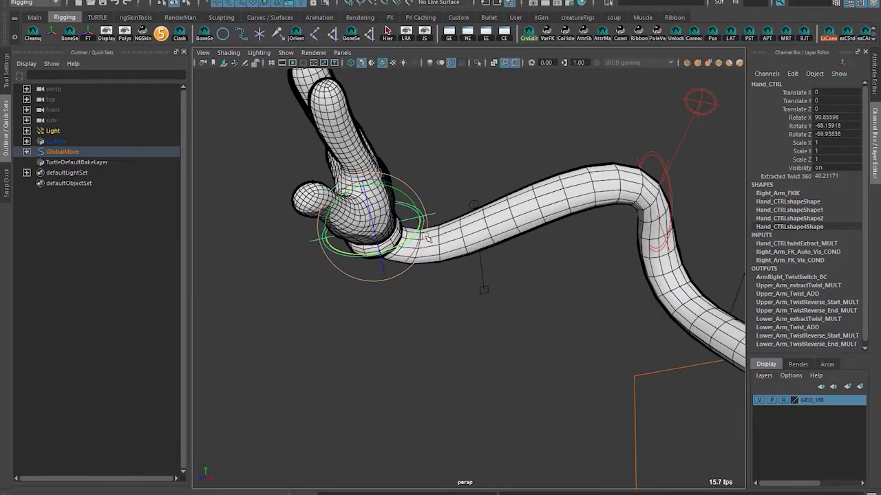
middle_click_drag(530, 236, 389, 236)
mouse_move(389, 236)
left_mouse_down()
mouse_move(380, 223)
mouse_move(389, 247)
left_mouse_up()
key("ctrl+z")
key("ctrl+z")
key("ctrl+z")
key("ctrl+z")
key("ctrl+z")
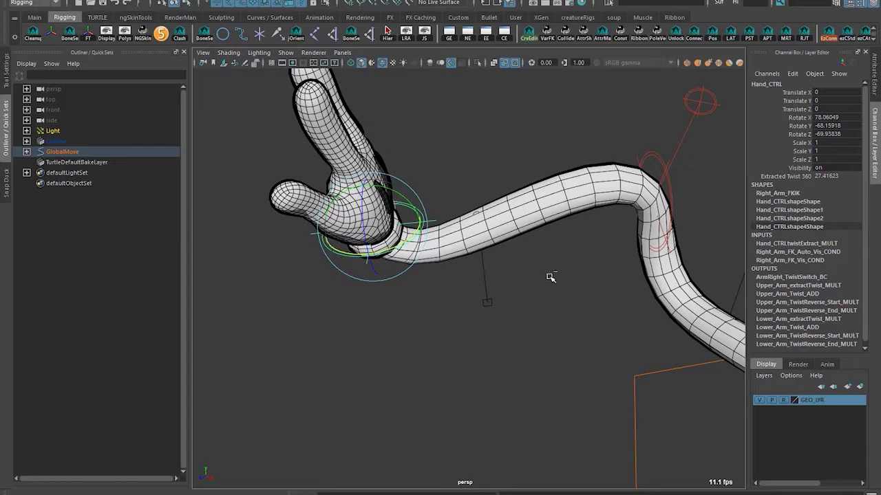
Rotate the hand FK control to about 113.5 degrees in X, 81.9 in Y and 22.8 in Z
scroll(538, 325, "down", 3)
left_click_drag(503, 335, 504, 218, "alt")
left_click_drag(405, 258, 415, 265)
left_click_drag(406, 295, 430, 284)
left_click_drag(433, 337, 458, 323)
left_click_drag(419, 331, 470, 293, "alt")
scroll(474, 289, "down", 3)
middle_click_drag(470, 293, 454, 303, "alt")
key("q")
scroll(451, 306, "up", 1)
left_click_drag(440, 318, 489, 206, "alt")
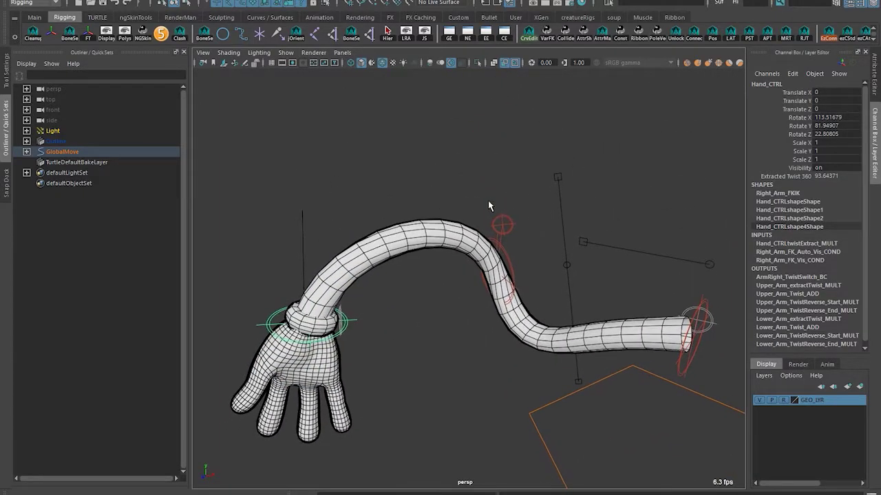
Review the lower arm bend control's attributes and show the Right_Arm_FKIK settings on the hand FK control
left_click(507, 222)
middle_click_drag(548, 221, 678, 201, "alt")
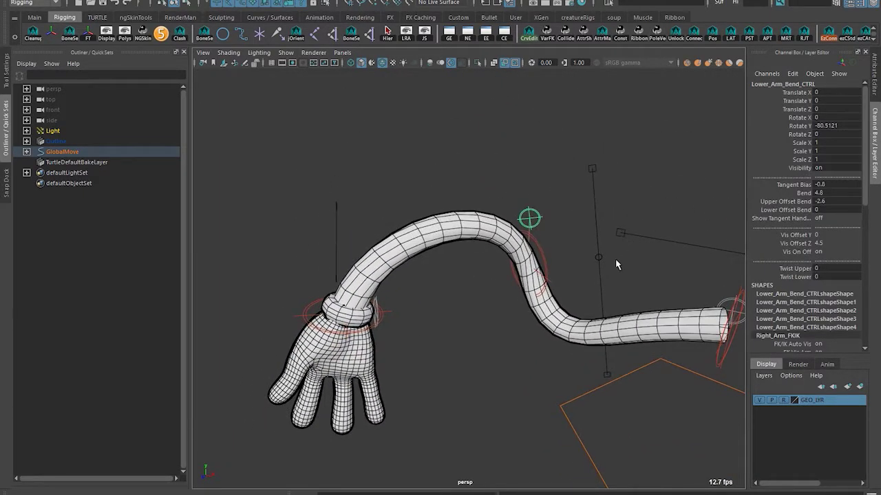
left_click_drag(616, 264, 367, 264, "alt")
left_click(367, 264)
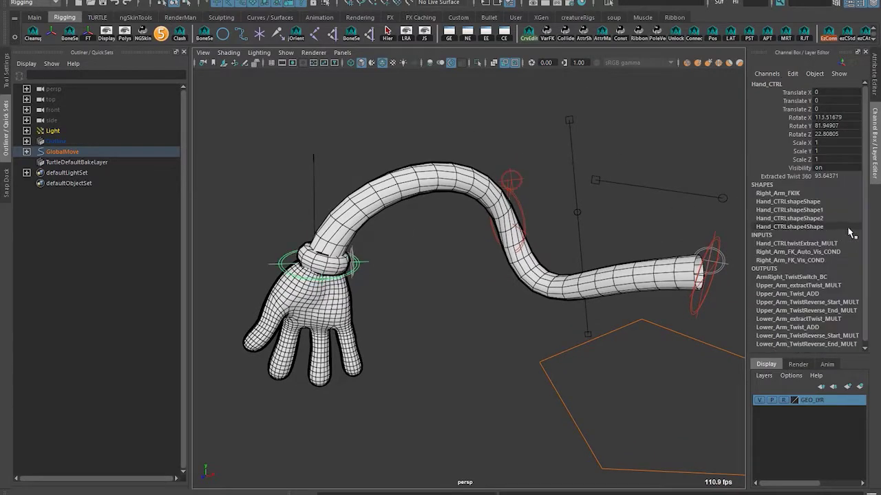
left_click(794, 195)
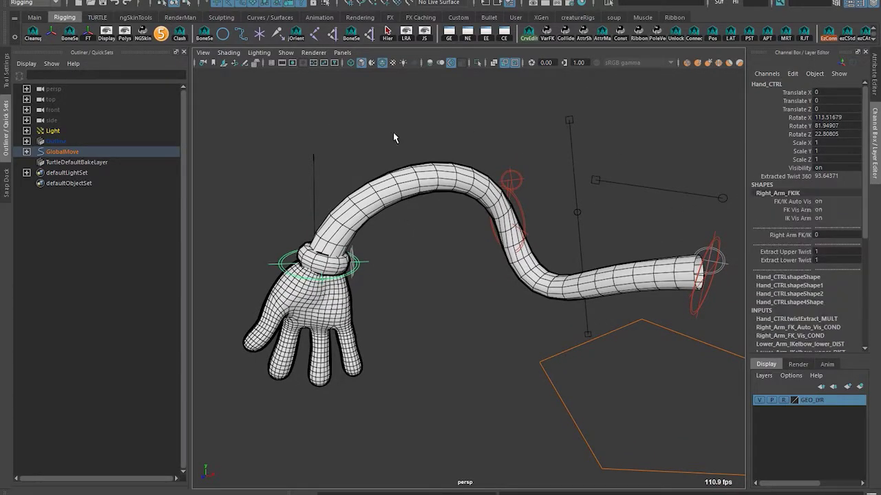
Open the Snap Dock and run FK/IK Snap with the lower arm FK control selected to switch the arm to IK
left_click(394, 138)
left_click(3, 193)
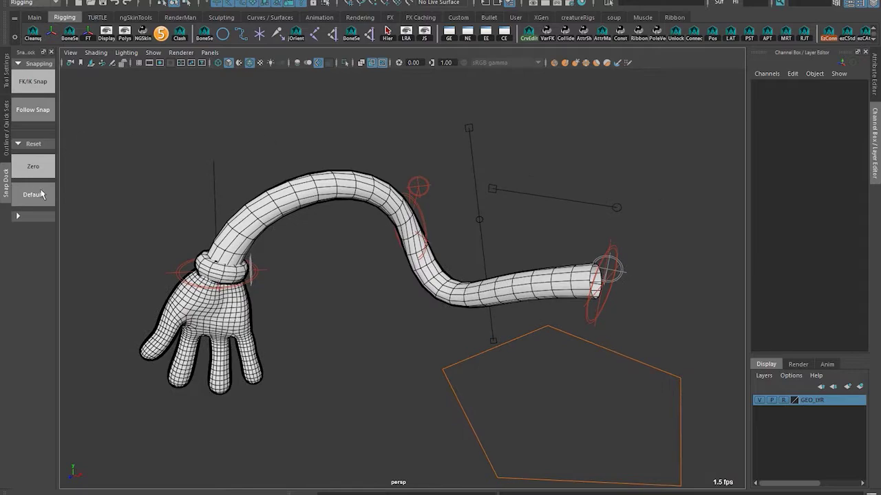
left_click_drag(59, 256, 114, 253)
middle_click_drag(177, 210, 271, 147, "alt")
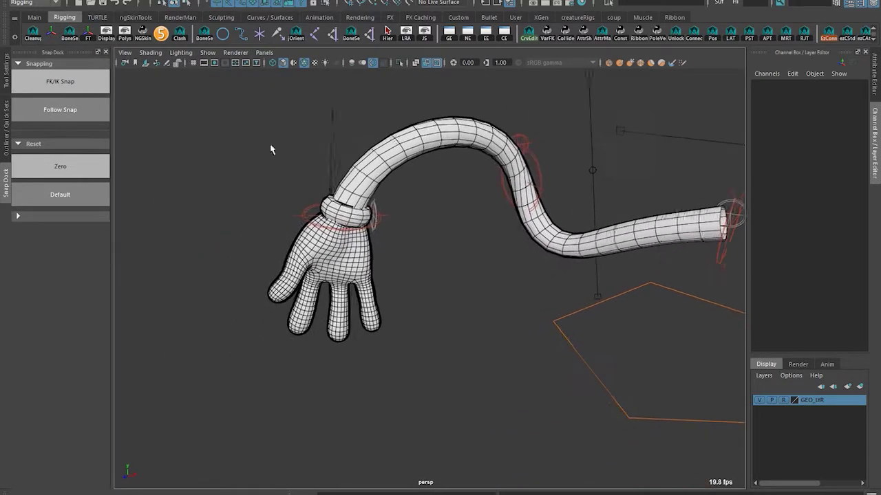
middle_click_drag(449, 204, 427, 242, "alt")
scroll(449, 230, "down", 3)
left_click(493, 231)
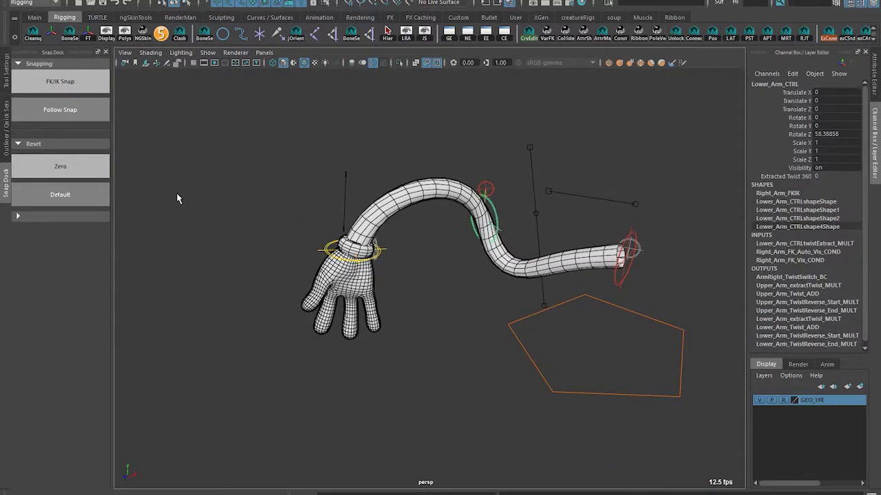
left_click(74, 87)
Move the right arm IK control to about X -0.43, Y -0.09, Z 5.22 and rotate it to about 2.0, -1.2, 1.3 degrees
left_click_drag(425, 237, 472, 278, "alt")
key("w")
middle_click_drag(398, 234, 489, 217, "alt")
key("e")
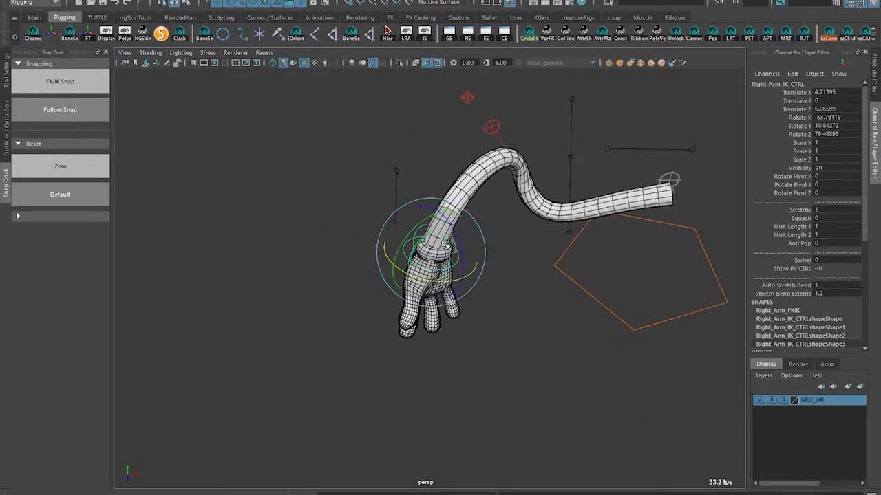
left_click_drag(481, 233, 397, 271)
middle_click_drag(572, 266, 556, 262, "alt")
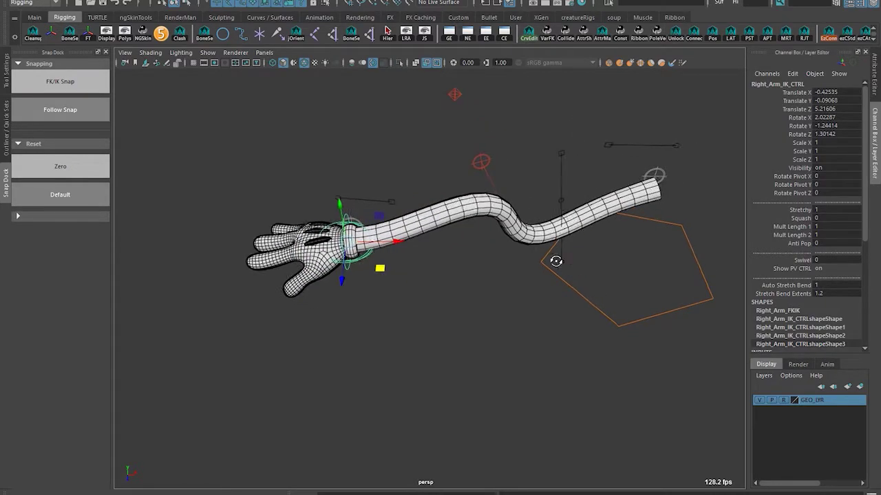
Set Auto Stretch Bend to 0 on the right arm IK control and stretch the arm to about X -3.37
left_click_drag(555, 262, 516, 252, "alt")
left_click(780, 284)
middle_click_drag(454, 277, 124, 269)
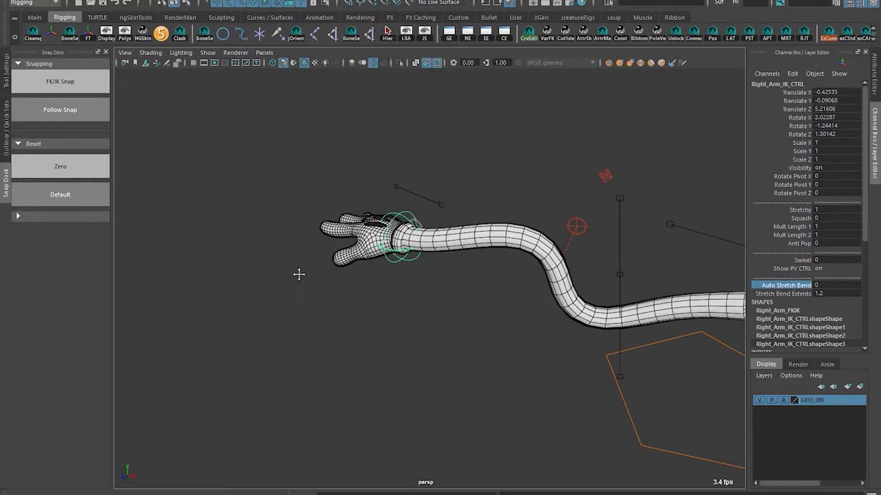
middle_click_drag(298, 273, 273, 293, "alt")
key("w")
left_click_drag(397, 271, 344, 256)
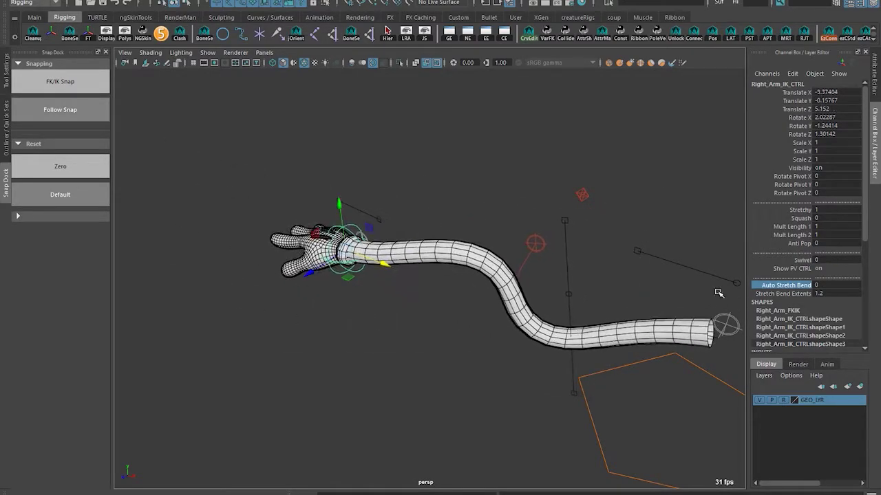
Set Auto Stretch Bend to 1 and move the right arm IK control to about X 0.39
middle_click_drag(446, 319, 475, 300, "alt")
middle_click_drag(344, 313, 399, 318)
left_click_drag(399, 318, 375, 312, "alt")
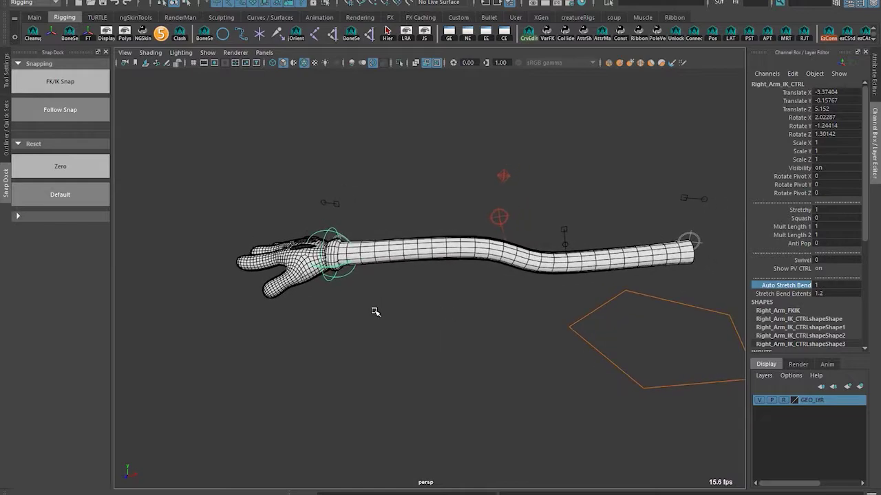
mouse_move(368, 260)
left_mouse_down()
mouse_move(451, 260)
mouse_move(349, 256)
mouse_move(412, 255)
mouse_move(379, 251)
left_mouse_up()
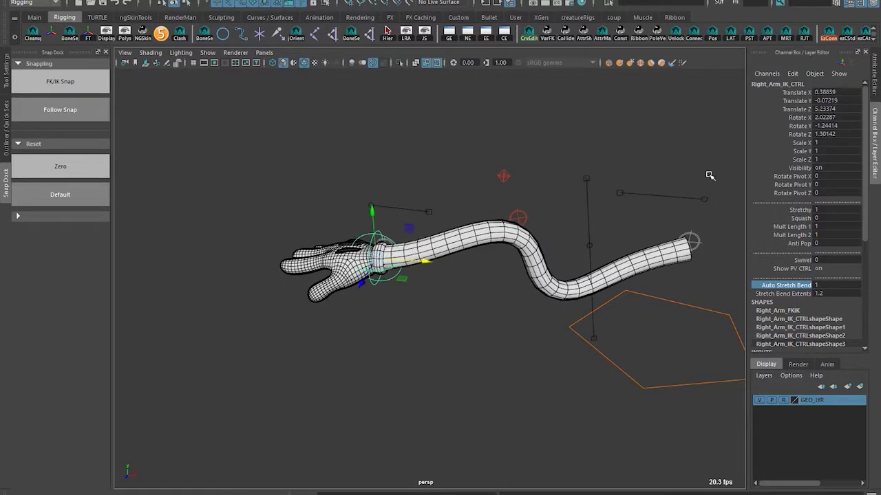
Inspect the Bend and Tangent Bias attributes of the upper arm start IK control
left_click_drag(705, 216, 701, 224)
left_click(701, 241)
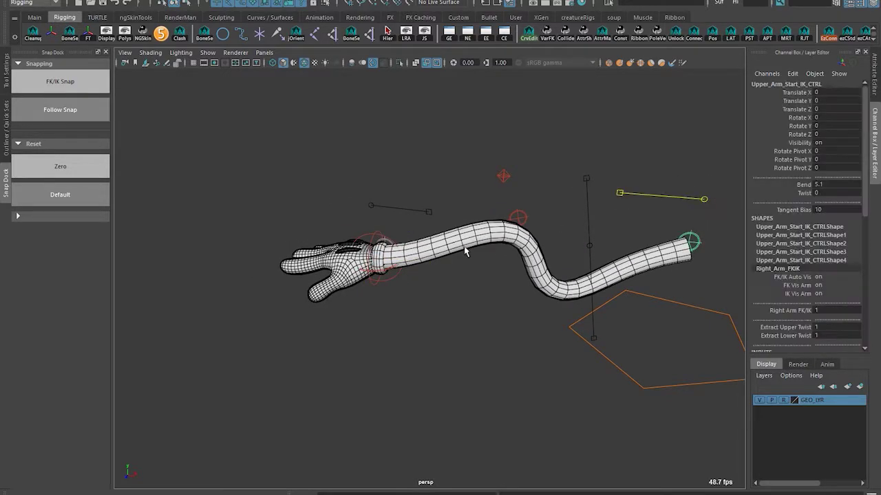
left_click(795, 187)
left_click(412, 304)
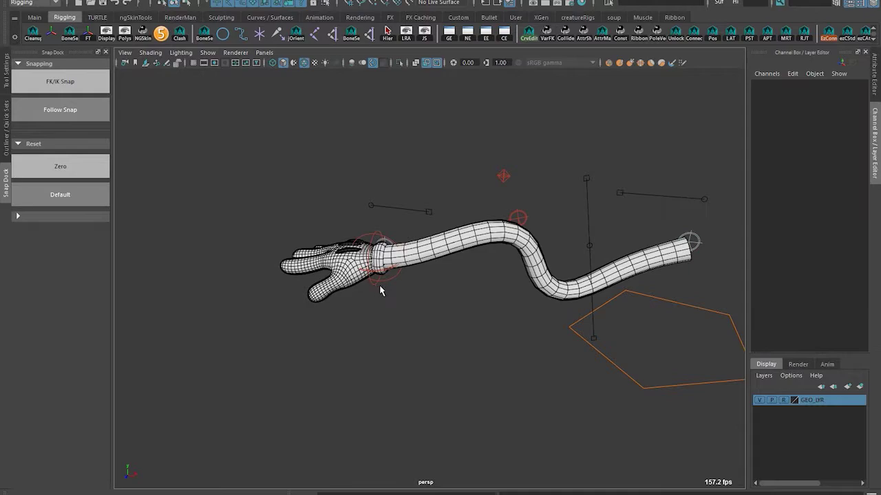
Set Stretch Bend Extents to 1.47 on the right arm IK control and move it to about X -3.46, Y -0.22, Z 6.83
left_click(379, 283)
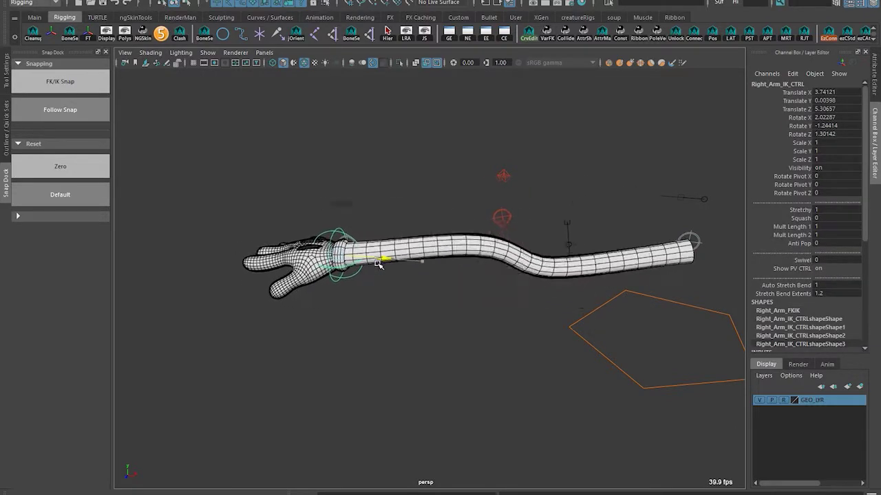
left_click_drag(378, 264, 377, 269)
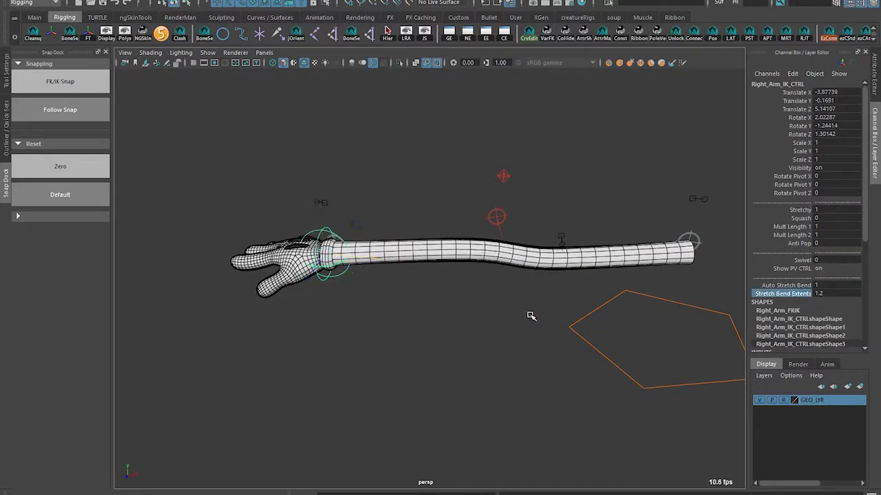
left_click_drag(366, 263, 388, 278)
Try a Bend of 0 on the lower arm bend control and move the right arm IK control to about X 5.10, Z 6.46
left_click(531, 203)
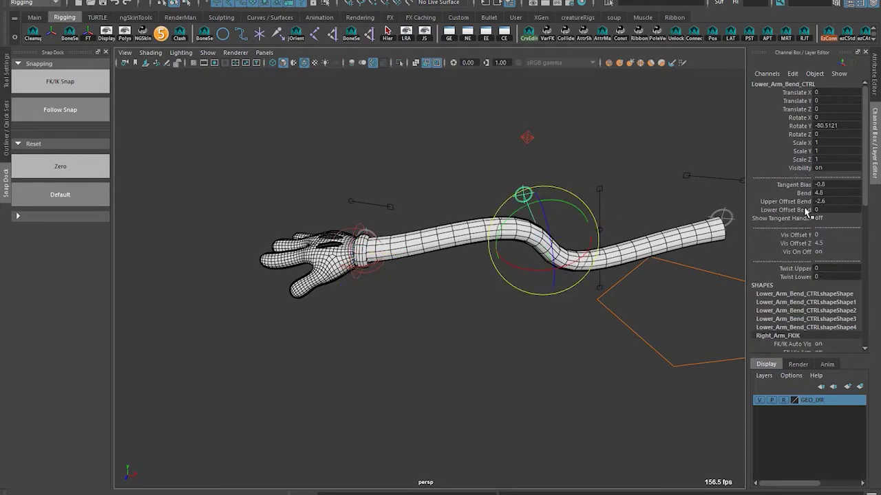
left_click(805, 194)
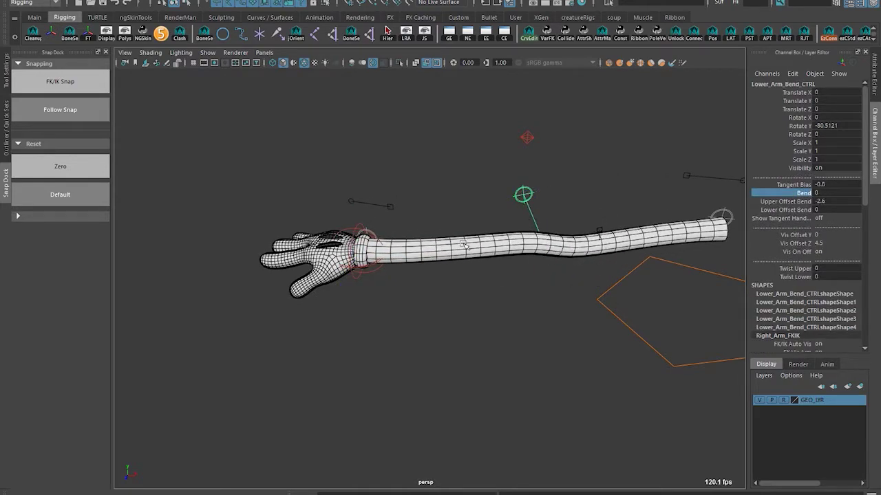
left_click(377, 276)
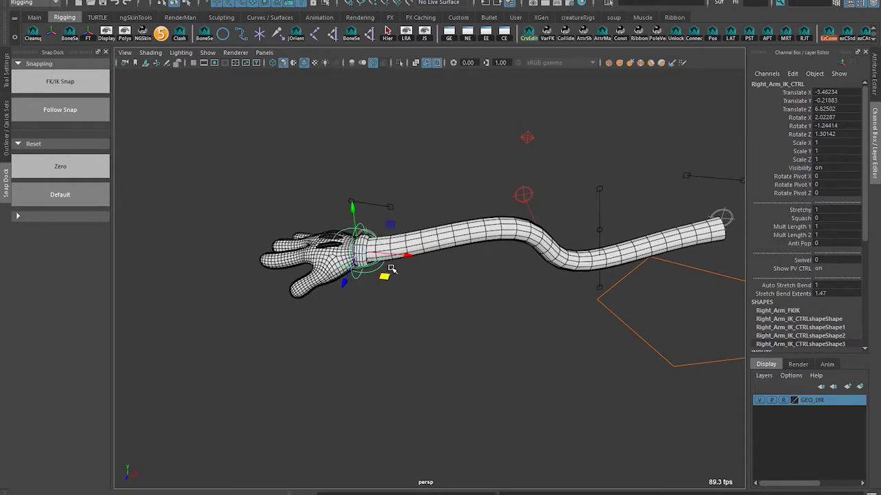
left_click_drag(371, 282, 433, 265)
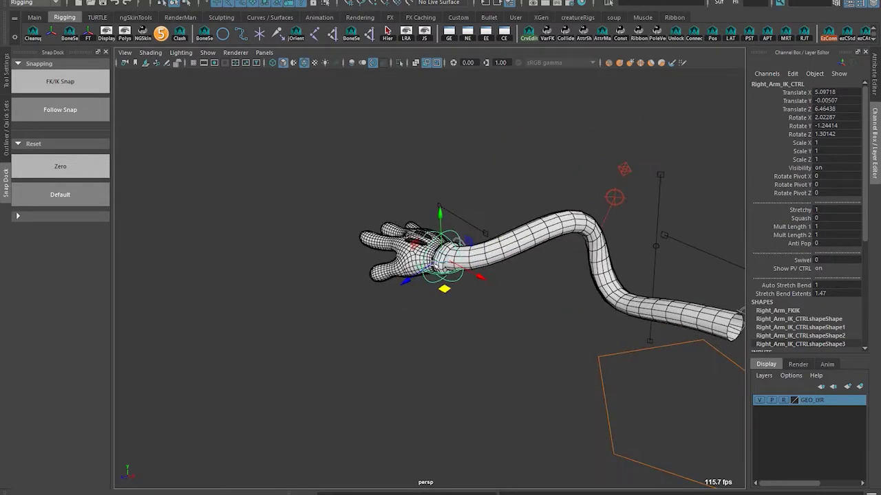
Select the lower arm bend, lower arm end IK and upper arm start IK controls together and reset them to their defaults
left_click(617, 208)
left_click_drag(505, 205, 387, 278, "alt")
right_click_drag(387, 278, 468, 279, "alt")
mouse_move(468, 279)
left_mouse_down("alt")
mouse_move(506, 290)
mouse_move(475, 275)
left_mouse_up("alt")
right_click_drag(385, 230, 443, 232, "alt")
middle_click_drag(442, 232, 450, 347, "alt")
left_click(389, 239, "shift")
right_click_drag(550, 278, 496, 297, "alt")
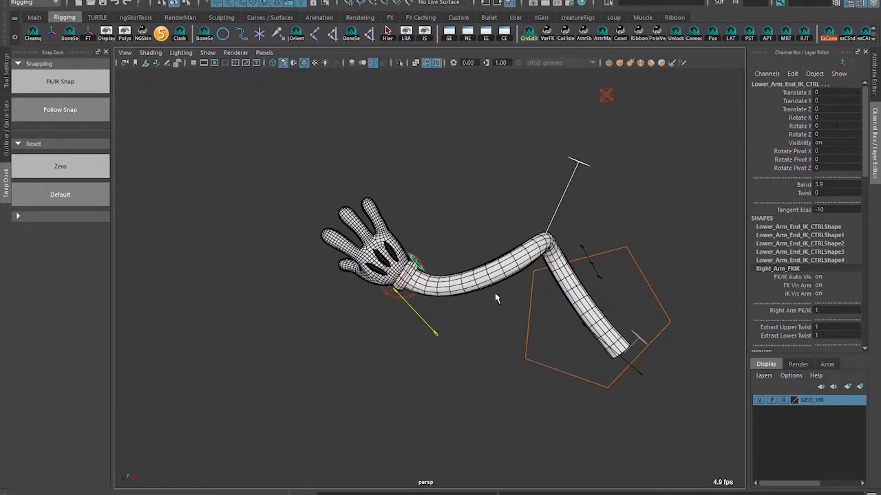
left_click_drag(495, 297, 544, 241, "alt")
left_click_drag(563, 281, 626, 254, "alt")
left_click(610, 299)
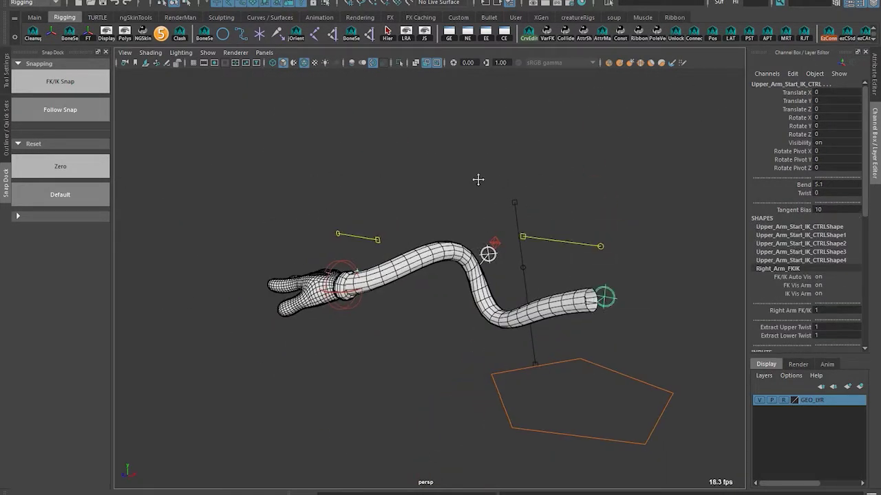
left_click_drag(477, 179, 447, 180, "alt")
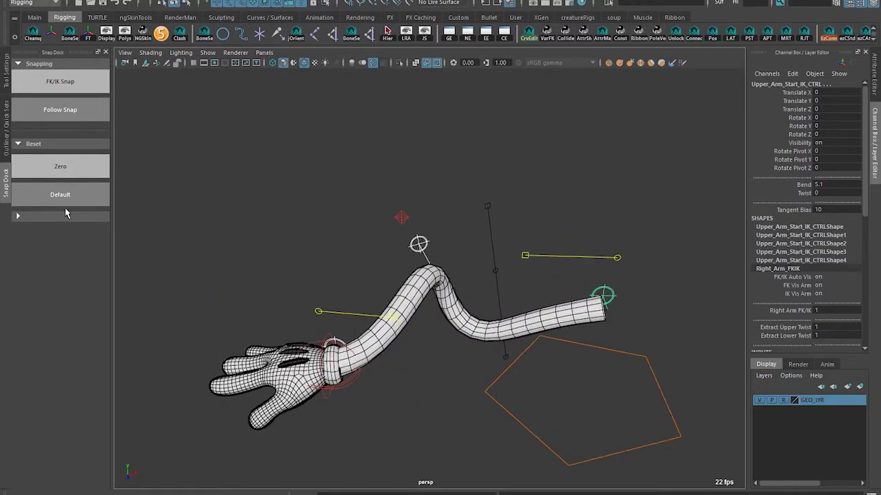
left_click(60, 195)
Set Bend to 4.9 on the lower arm bend control and move it to about X -3.21, Y -4.78
left_click_drag(352, 290, 417, 222, "alt")
left_click(465, 224)
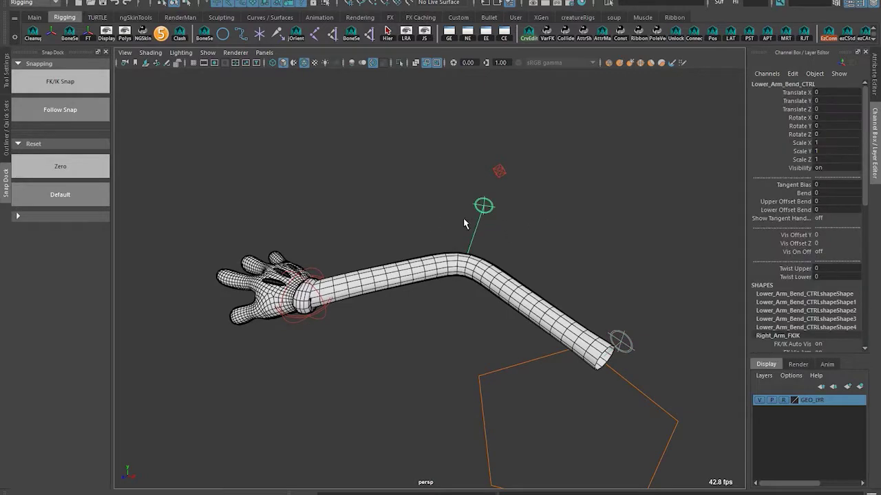
middle_click_drag(529, 170, 542, 148, "alt")
left_click_drag(442, 198, 527, 206)
middle_click_drag(503, 205, 509, 207, "alt")
middle_click_drag(444, 230, 470, 239)
left_click_drag(469, 239, 473, 245, "alt")
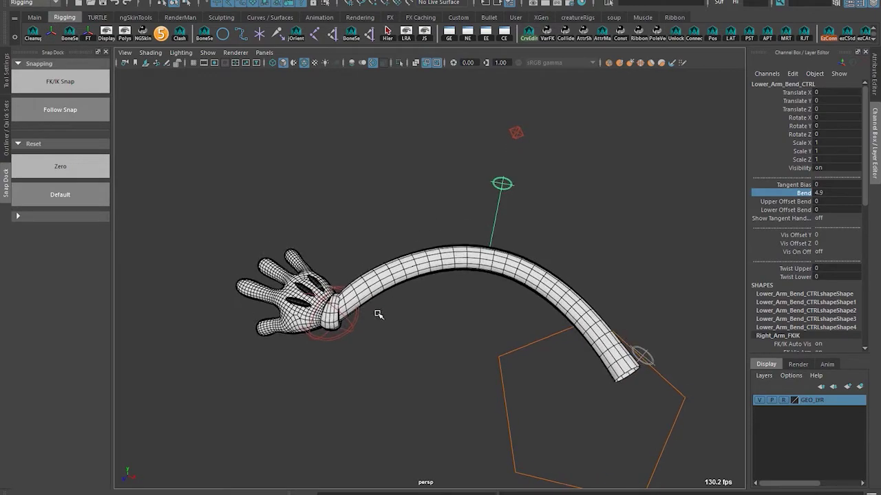
key("w")
middle_click_drag(447, 282, 692, 175)
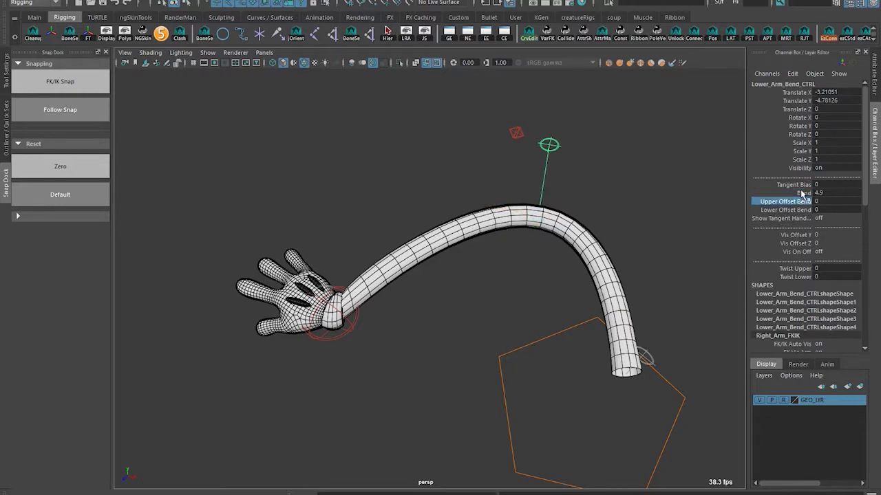
Reset only the Bend channel of the lower arm bend control to default, followed by its translation
left_click_drag(621, 171, 505, 167, "alt")
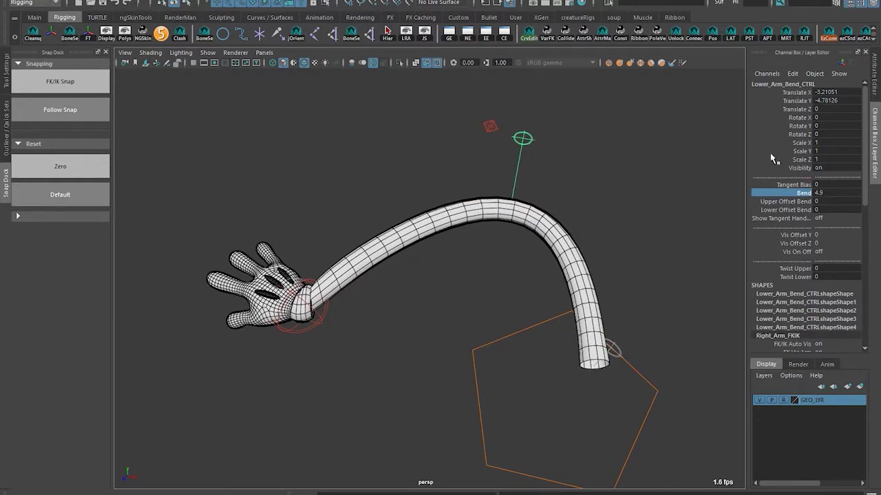
left_click_drag(609, 192, 525, 191, "alt")
left_click(63, 197)
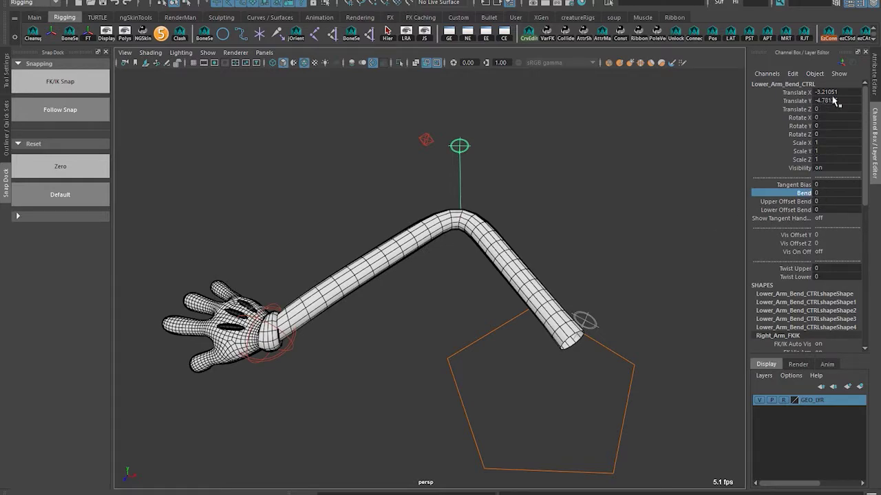
left_click(61, 196)
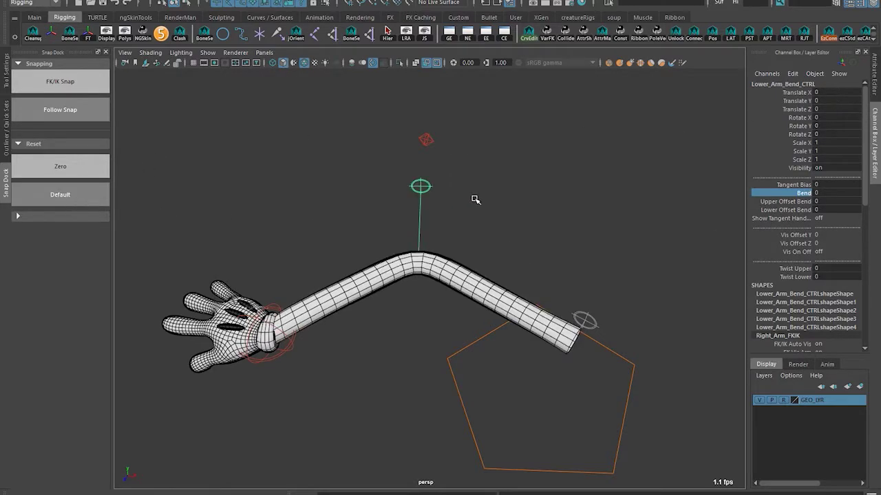
Move the lower arm bend control to about X -4.06, Y -3.37 and set its Bend to 2.9
left_click(558, 201)
left_click_drag(395, 214, 507, 215)
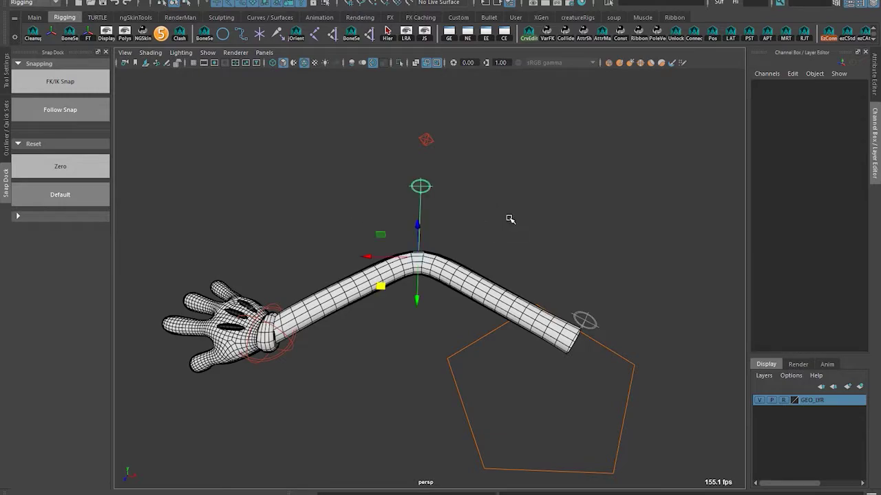
left_click_drag(383, 280, 411, 251)
left_click(805, 194)
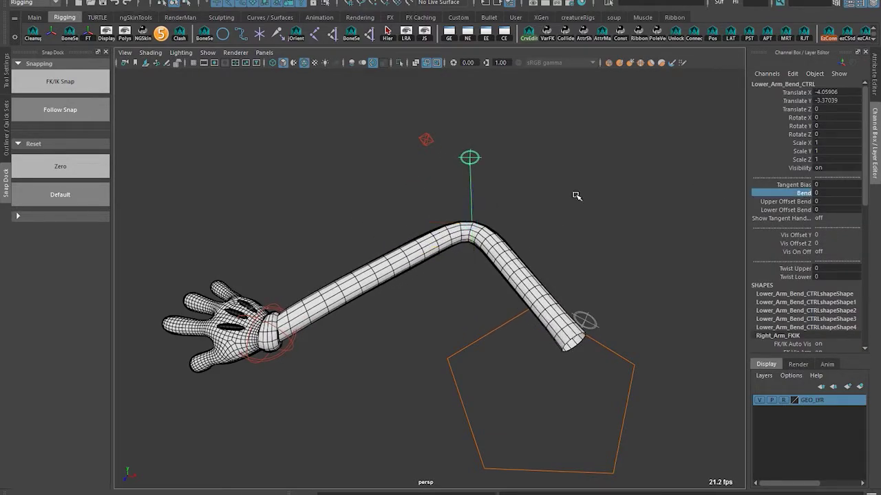
middle_click_drag(575, 195, 635, 173)
Reset all channels of the lower arm bend control to default in one go
left_click(485, 178)
left_click_drag(461, 182, 539, 193)
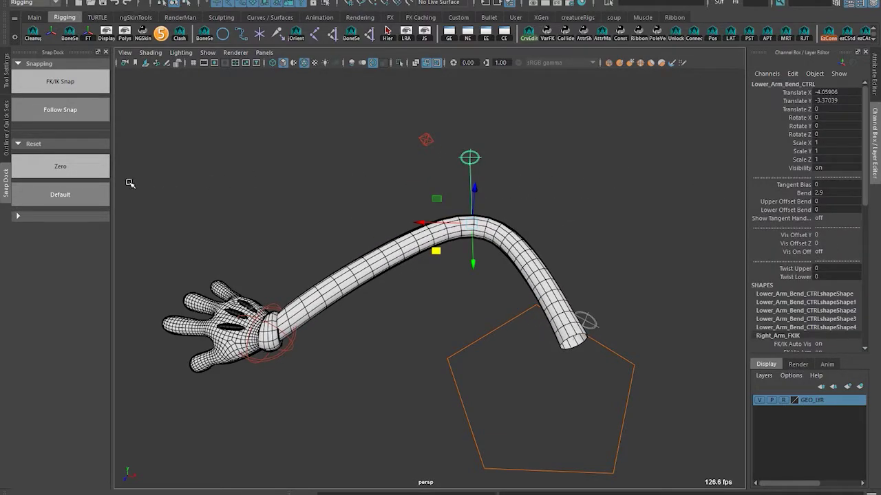
left_click(48, 199)
Move the lower arm bend control to about X -5.84, Y -5.35 and store its Translate X, Y and Z as the new default
middle_click_drag(447, 234, 471, 193, "alt")
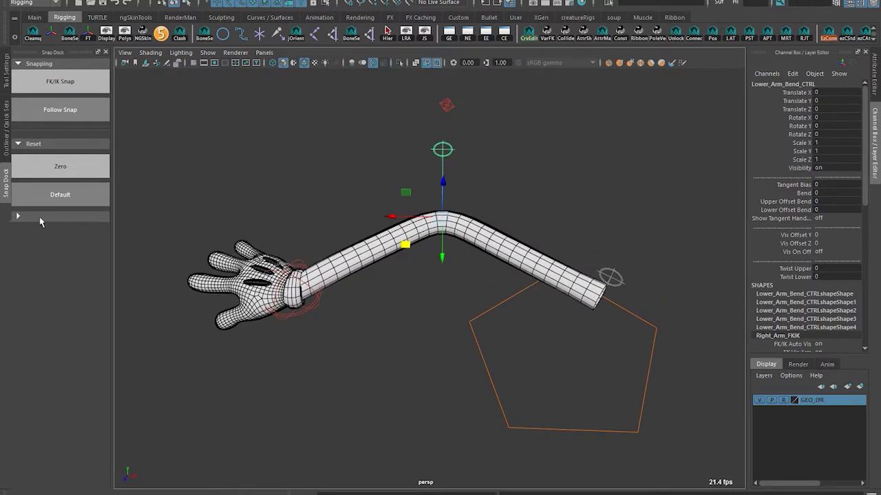
middle_click_drag(480, 233, 500, 255, "alt")
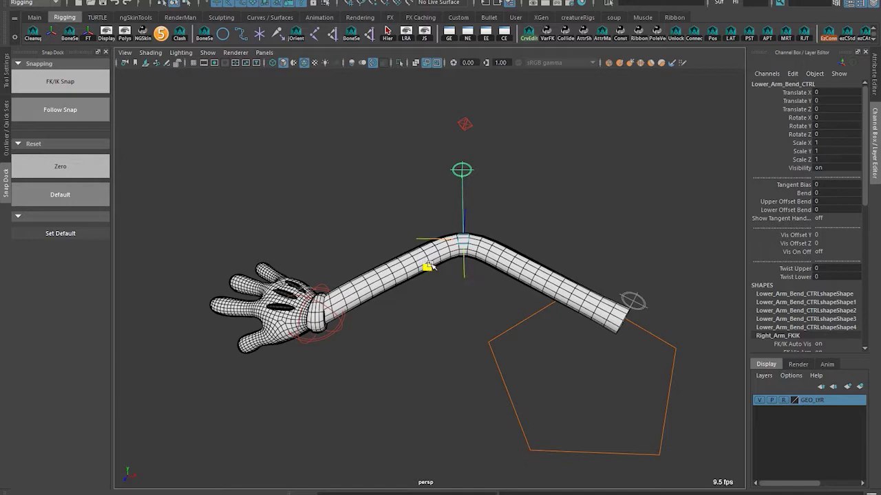
left_click_drag(430, 269, 503, 211)
left_click_drag(795, 93, 792, 104)
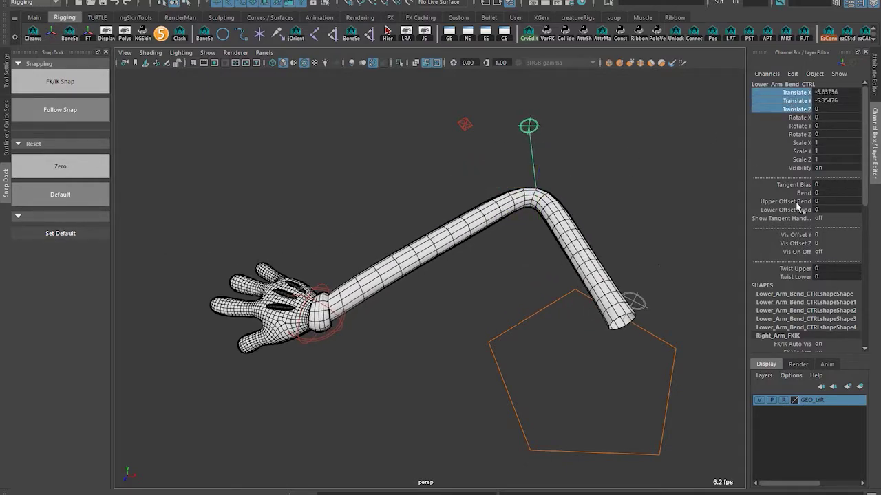
middle_click_drag(689, 167, 624, 163, "alt")
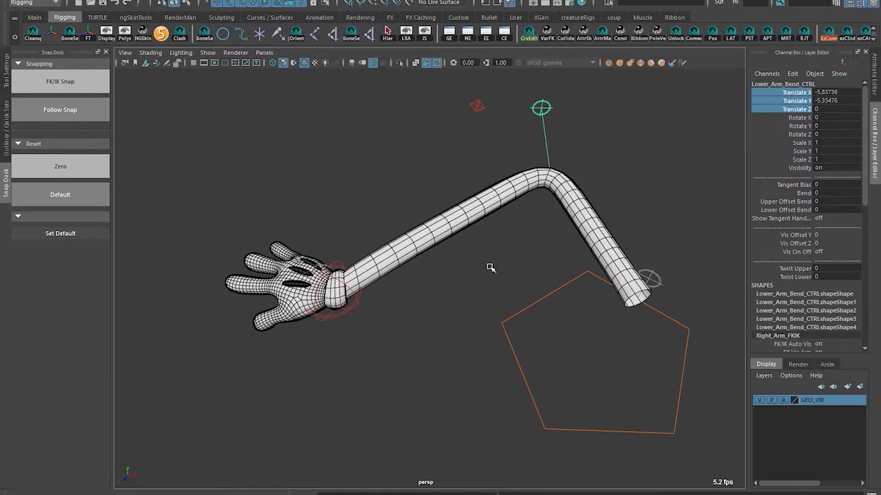
Move the lower arm bend control to about X 5.47, Y -4.84, Z -0.24 and reset it to the stored default
left_click(490, 268)
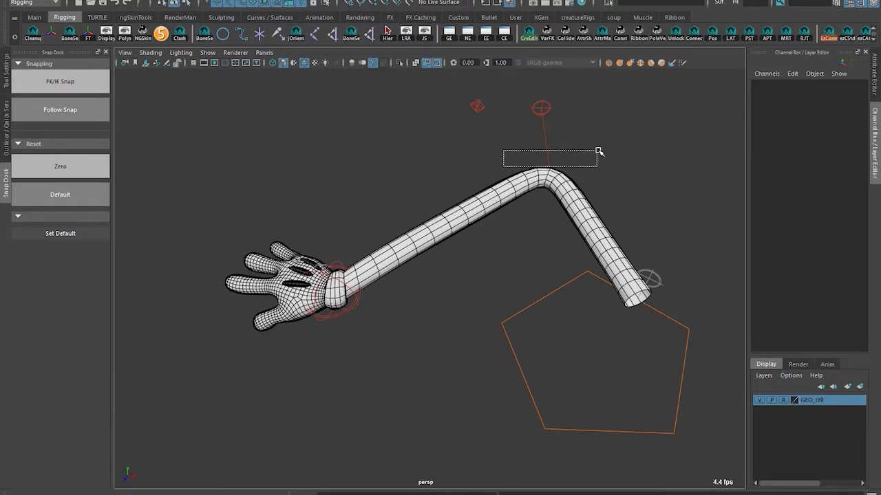
left_click_drag(597, 152, 597, 153)
left_click_drag(542, 169, 420, 173)
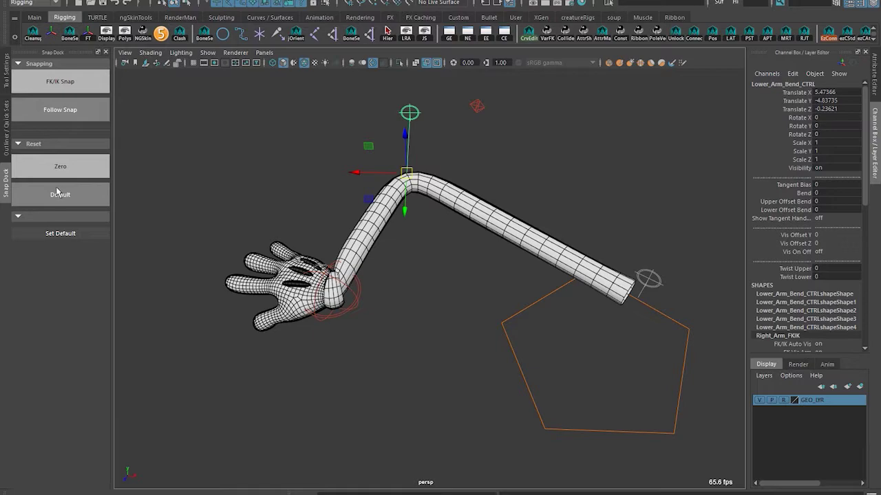
left_click(56, 190)
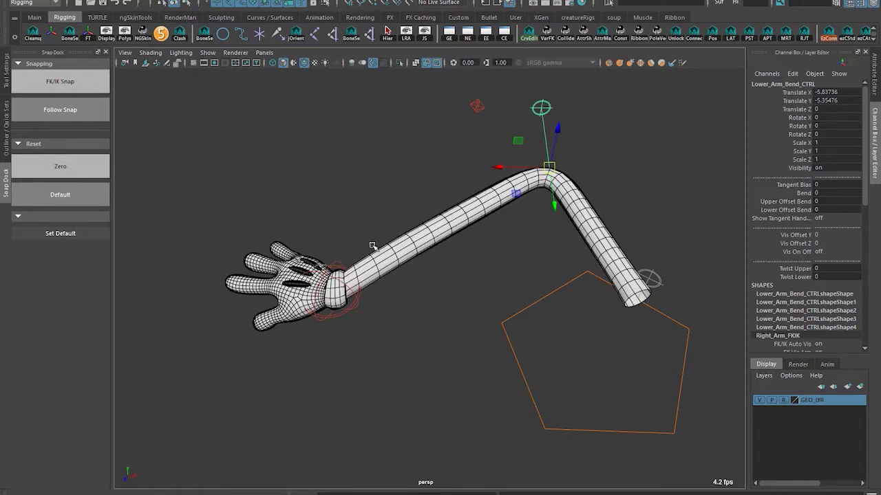
middle_click_drag(372, 246, 350, 259, "alt")
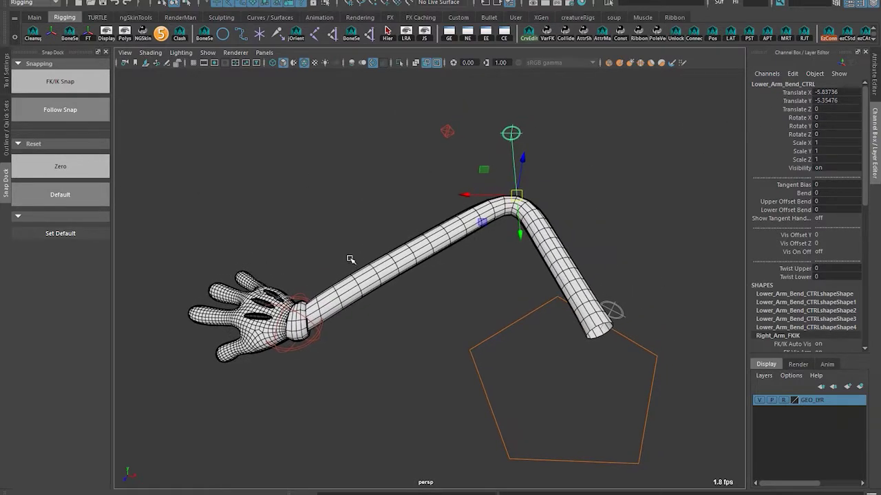
Zero out the lower arm bend control's translation
left_click(52, 174)
middle_click_drag(385, 251, 389, 243, "alt")
middle_click_drag(269, 216, 356, 216, "alt")
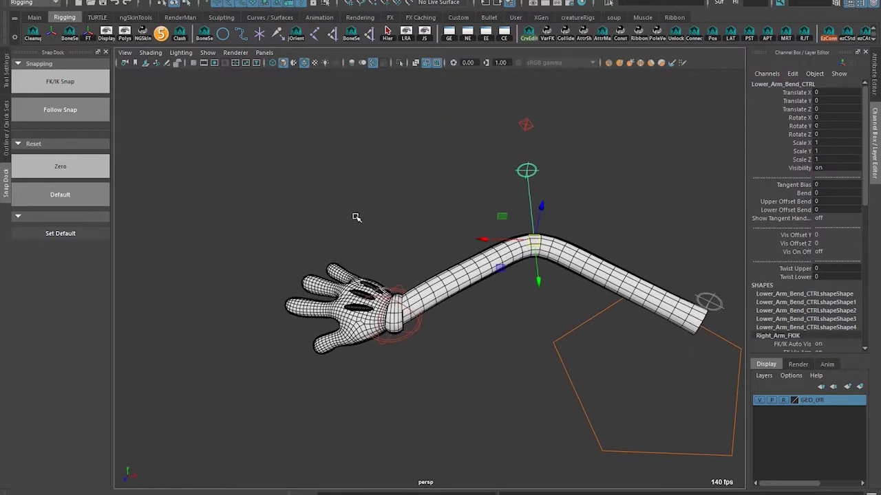
middle_click_drag(314, 195, 266, 192, "alt")
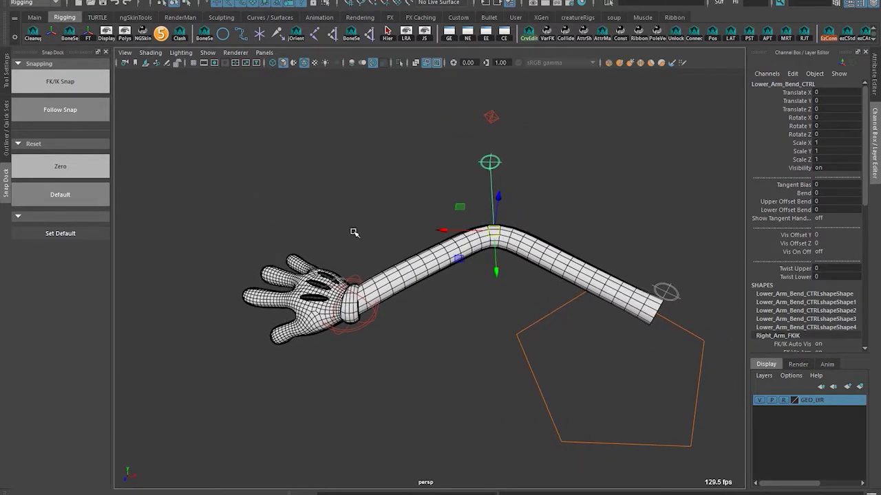
Rotate the right arm IK control to about 2.3, 26.8, 2.4 degrees and turn off the wireframe overlay on the shaded arm
left_click_drag(354, 233, 370, 307, "alt")
left_click(341, 327)
key("e")
left_click(302, 64)
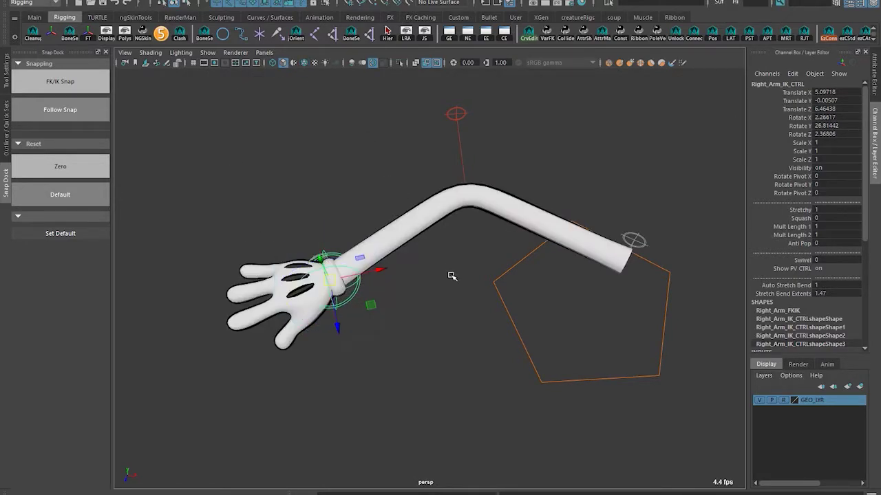
Lower the arm by moving its IK control to about X 15.89, Y -20.31, Z 0.52 and rotating it to about 21.4, 19.1, 73.2 degrees
key("w")
left_click_drag(452, 276, 388, 187, "alt")
left_click_drag(370, 135, 392, 371)
left_click_drag(392, 372, 505, 321, "alt")
middle_click_drag(505, 321, 513, 327, "alt")
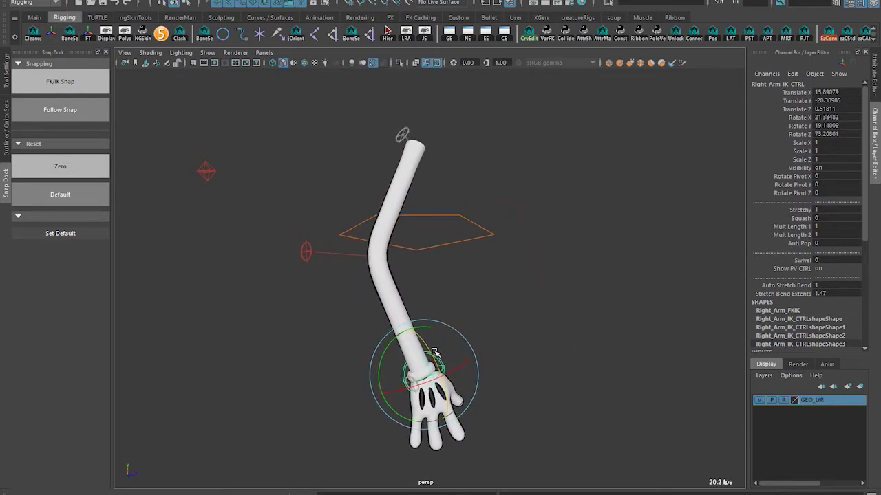
Refine the hand pose by rotating the right arm IK control to about 15.5, 21.3, 84.7 degrees
left_click_drag(434, 354, 444, 375)
left_click_drag(566, 383, 516, 348, "alt")
left_click_drag(437, 326, 468, 319)
Move the right arm pole vector control to about X -3.41, Z -1.99
key("w")
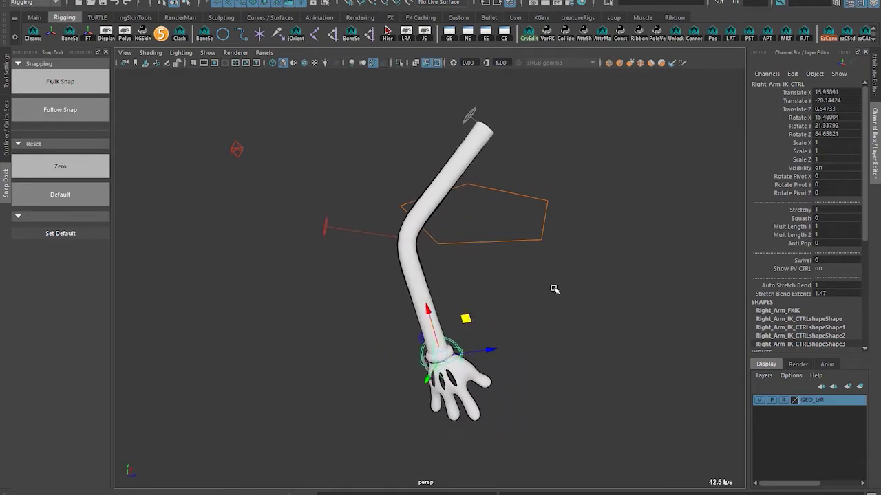
left_click_drag(554, 290, 441, 289, "alt")
left_click_drag(433, 339, 440, 338, "alt")
left_click(456, 203)
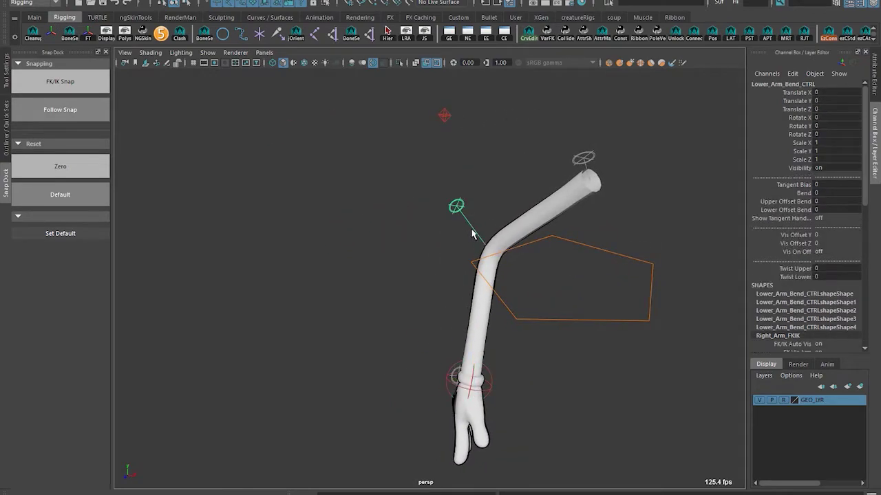
left_click_drag(456, 202, 272, 163, "alt")
left_click_drag(395, 130, 352, 172)
middle_click_drag(554, 423, 574, 342, "alt")
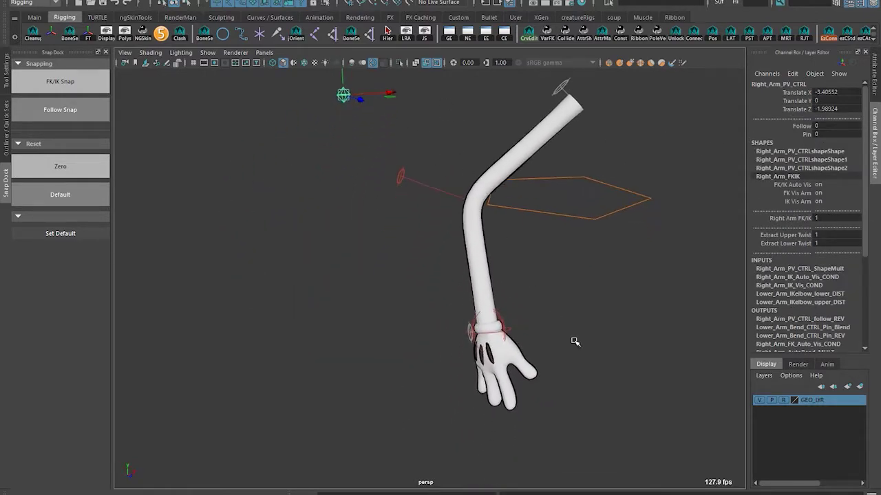
Zero the translate and rotate values of the right arm IK control so the arm returns to its straight pose
left_click(514, 334)
left_click_drag(515, 334, 463, 342, "alt")
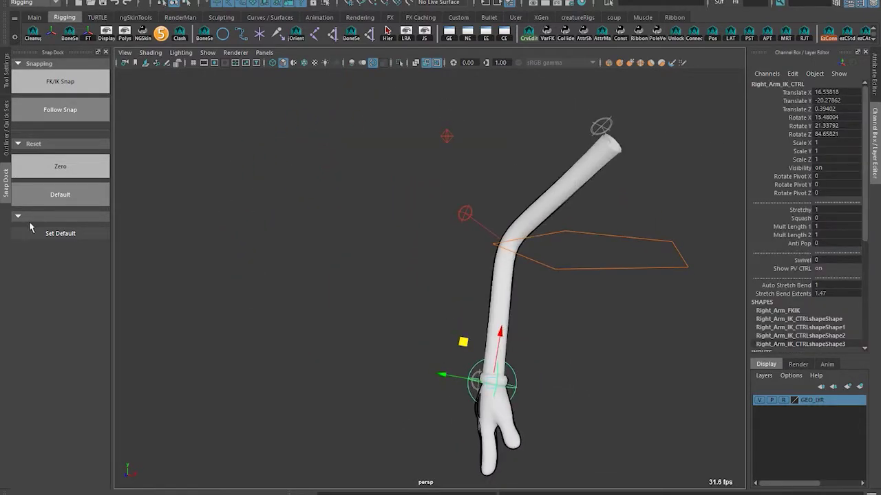
left_click_drag(470, 237, 561, 345, "alt")
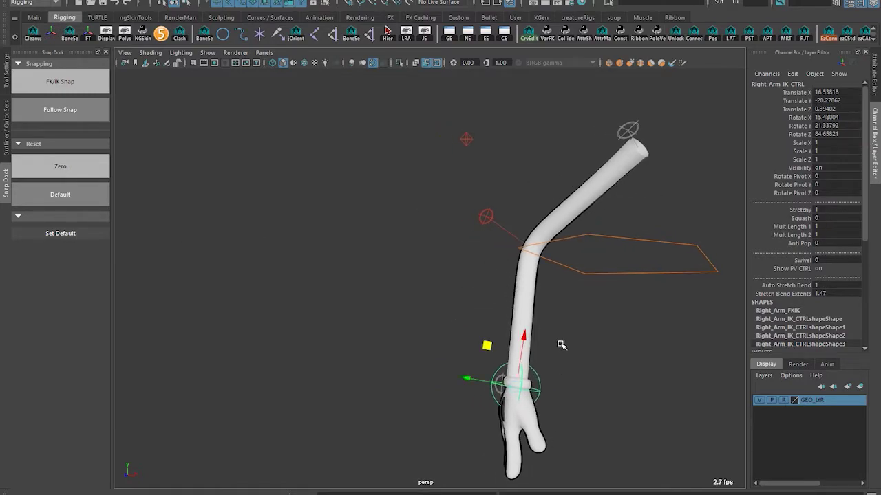
left_click_drag(839, 97, 829, 134)
type("0")
key("Return")
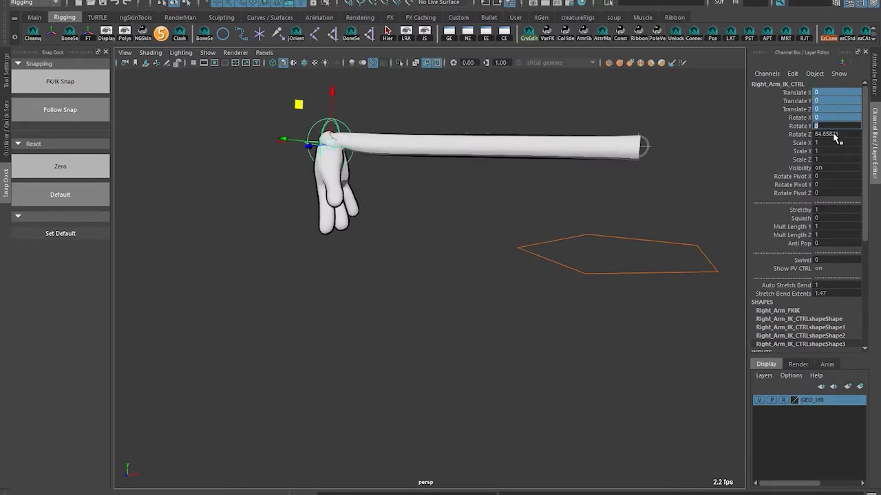
scroll(512, 205, "up", 3)
left_click_drag(513, 205, 535, 314, "alt")
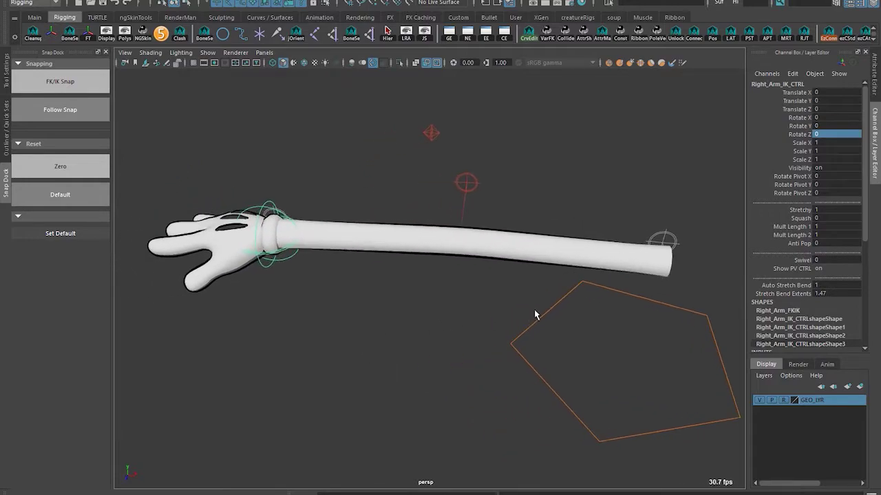
Set Mult Length 1 and Mult Length 2 of the right arm IK control to 0.5
left_click_drag(825, 229, 827, 236)
type("0.5")
key("Return")
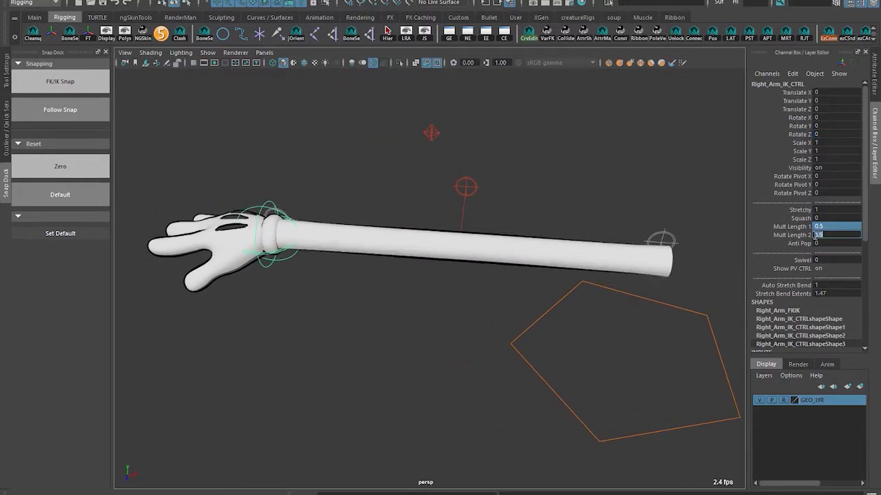
Move the right arm IK control toward the shoulder to about X 13.4, Z -0.42
left_click(271, 267)
key("w")
left_click_drag(334, 254, 470, 318, "alt")
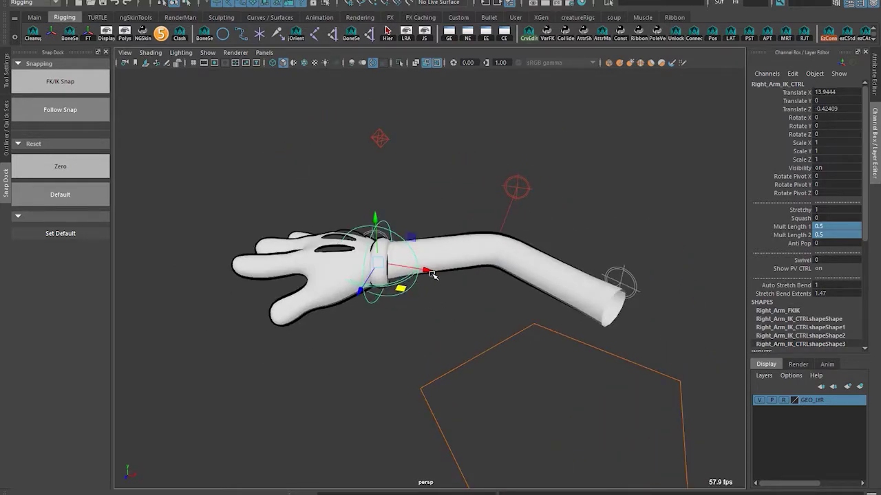
left_click_drag(432, 274, 423, 273)
left_click_drag(433, 283, 523, 285, "alt")
Store the IK control's current translate and Mult Length 1 and 2 values as its defaults
left_click_drag(802, 93, 803, 112)
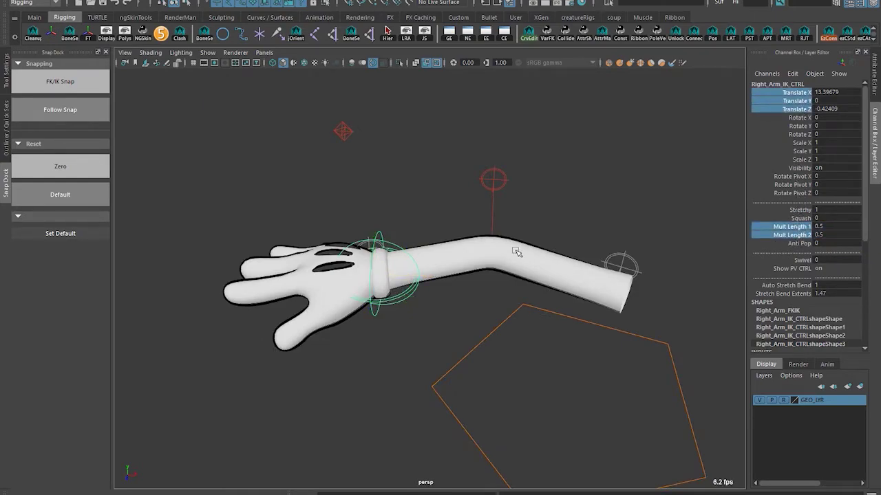
middle_click_drag(516, 251, 156, 213, "alt")
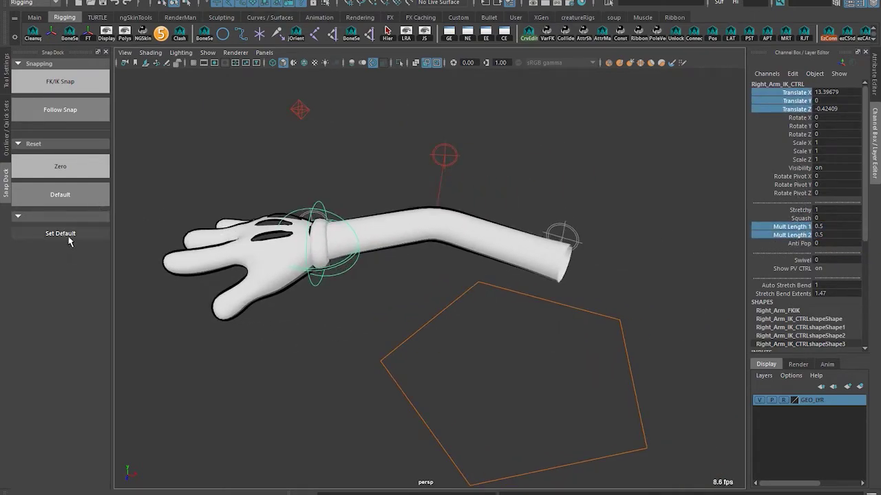
right_click_drag(450, 284, 393, 337, "alt")
Try moving the right arm IK control to about X 17.32, Z -8.12 and undo the move
left_click(369, 315)
left_click_drag(393, 337, 603, 225, "alt")
left_click(379, 301)
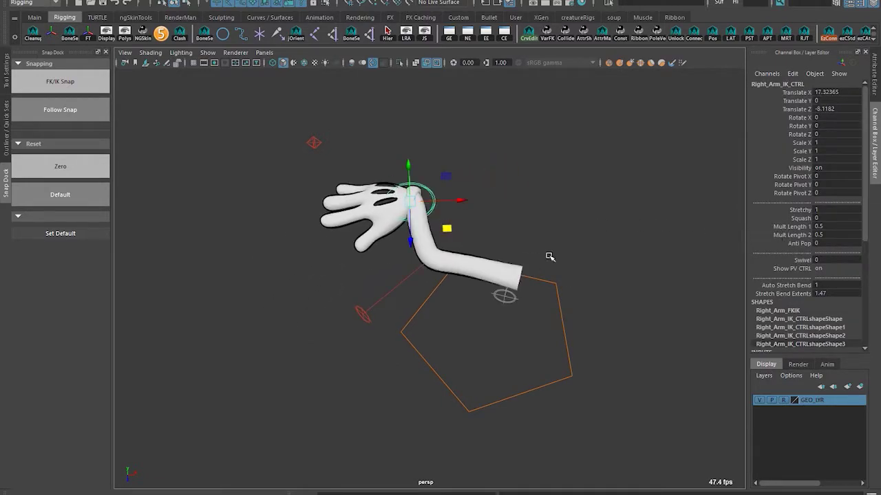
key("ctrl+z")
With Follow set to 1, move the right arm pole vector control to about X 6.86, Z 1.91 and store that translation as its default
left_click(314, 142)
left_click(792, 127)
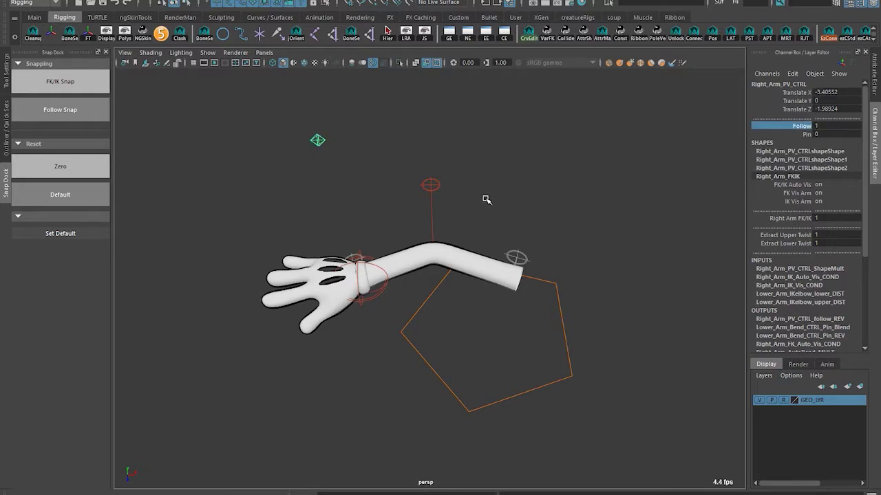
middle_click_drag(437, 167, 474, 199)
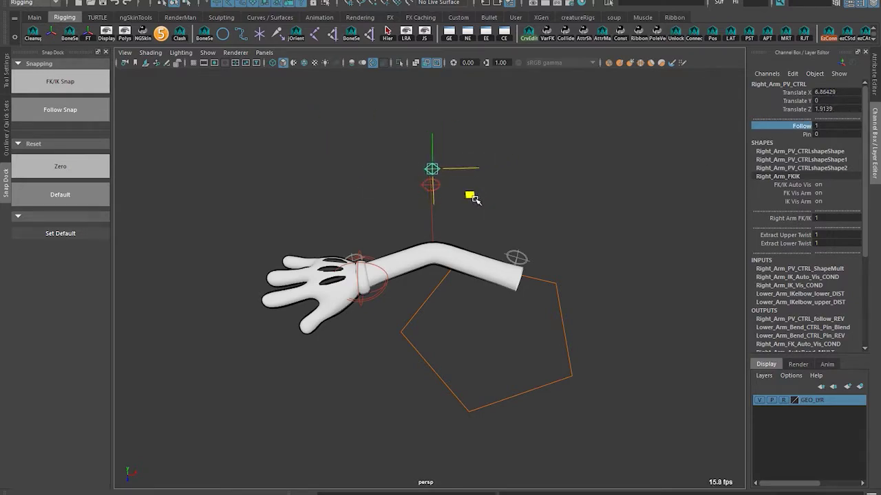
left_click_drag(796, 93, 797, 109)
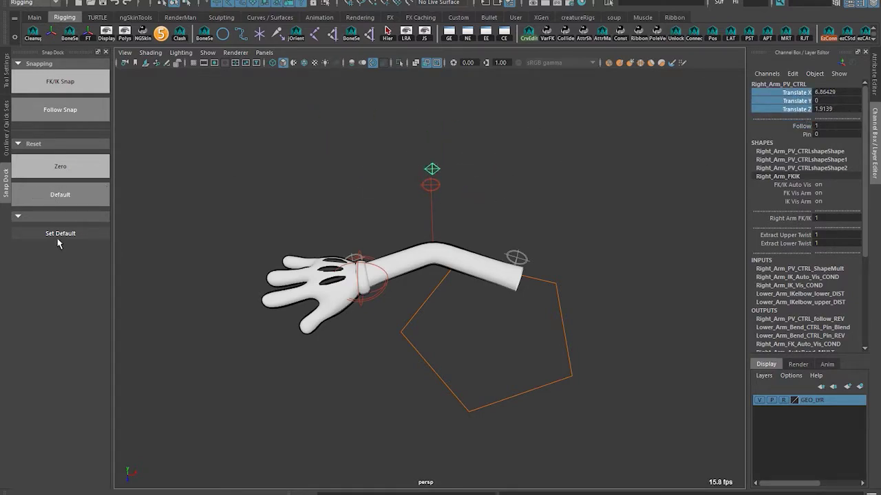
left_click(233, 260)
Move the right arm IK control to about X 16.02, Z -6.9 and rotate it to about -6.9, -11.1, -4.3 degrees
left_click(362, 305)
middle_click_drag(363, 308, 378, 315, "alt")
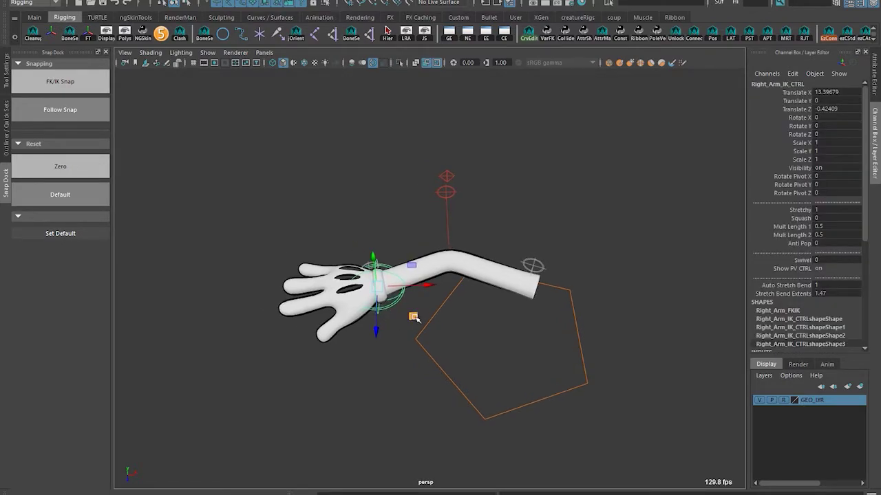
left_click_drag(412, 317, 409, 266)
key("e")
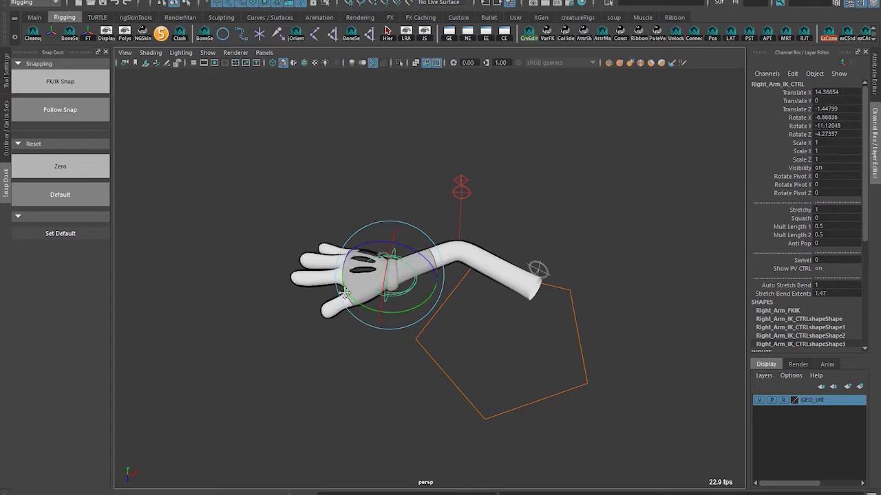
middle_click_drag(409, 266, 402, 290, "alt")
key("w")
middle_click_drag(409, 338, 431, 282)
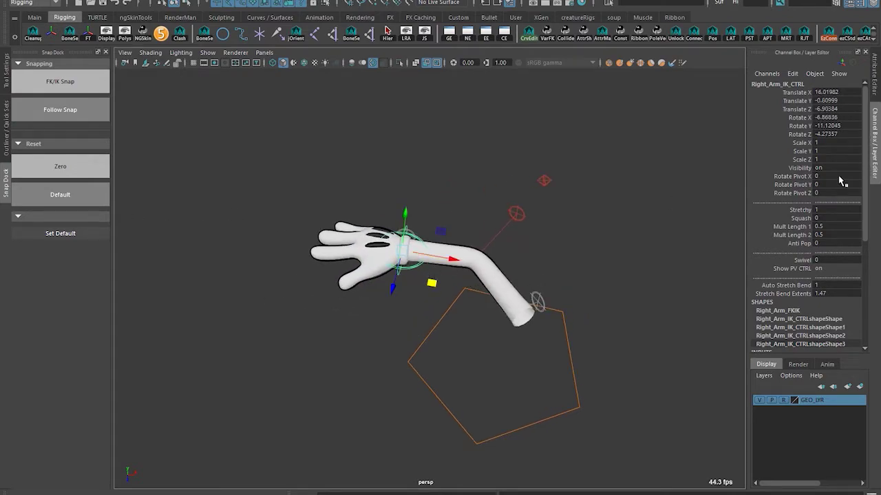
Set Mult Length 1 of the right arm IK control to about 0.71
left_click(791, 226)
middle_click_drag(535, 218, 544, 217)
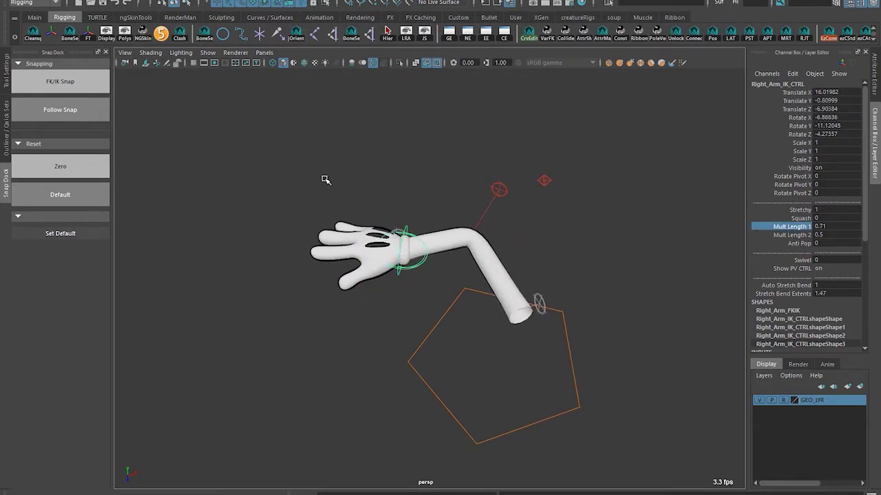
Reset the right arm IK control to its stored default values
middle_click_drag(473, 202, 447, 203, "alt")
left_click(55, 195)
middle_click_drag(244, 349, 254, 343, "alt")
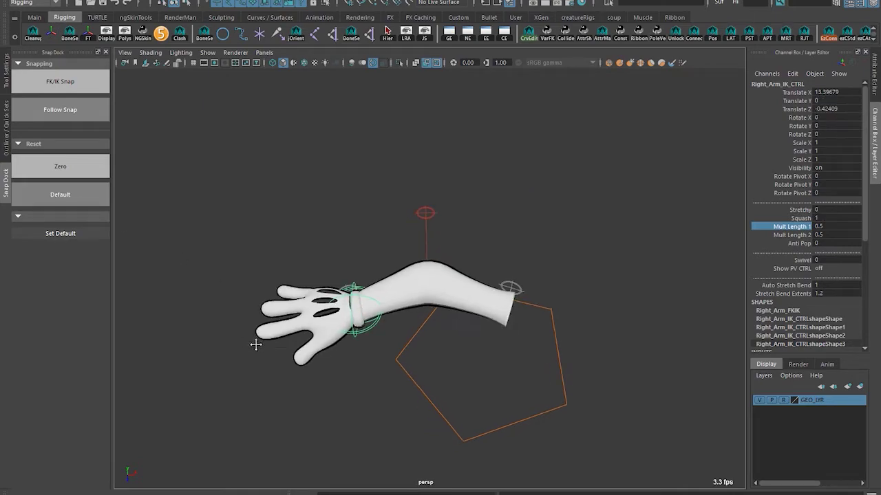
right_click_drag(430, 330, 481, 338, "alt")
left_click_drag(448, 344, 328, 301, "alt")
scroll(313, 297, "up", 3)
key("w")
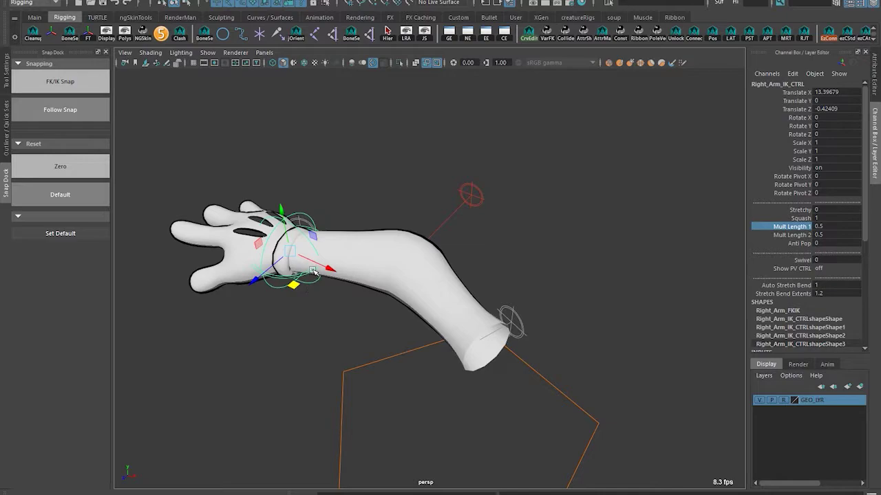
left_click_drag(322, 267, 325, 270)
left_click_drag(329, 289, 368, 337, "alt")
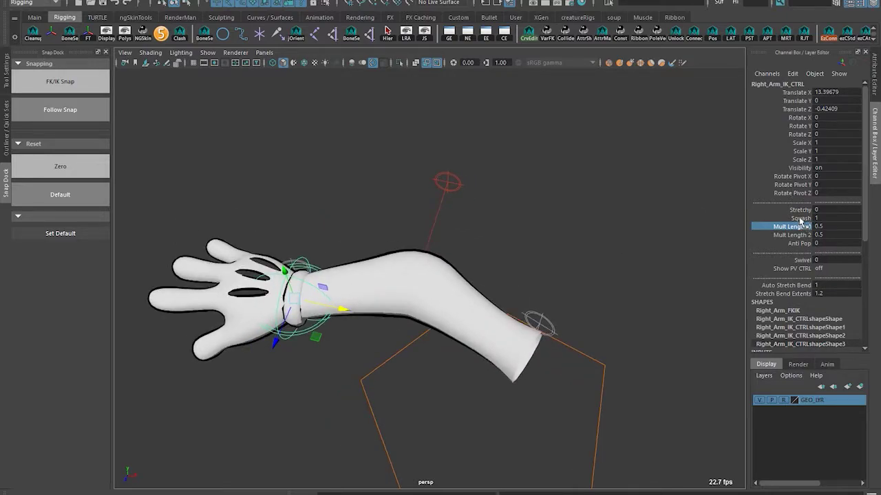
Set Squash on the right arm IK control to 0 and store it as the default
left_click(800, 219)
middle_click_drag(457, 277, 293, 214, "alt")
left_click_drag(338, 286, 472, 318, "alt")
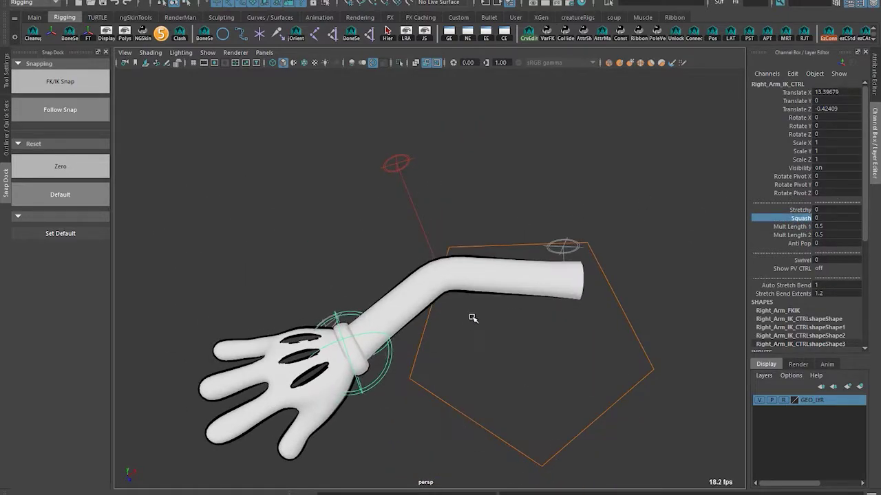
scroll(472, 318, "up", 2)
left_click(60, 233)
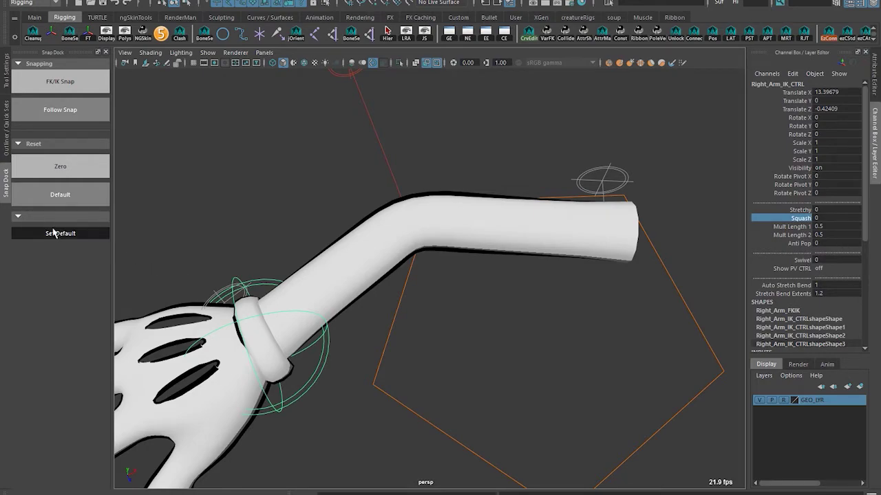
Try moving the right arm IK control along X and undo the move
scroll(383, 319, "down", 5)
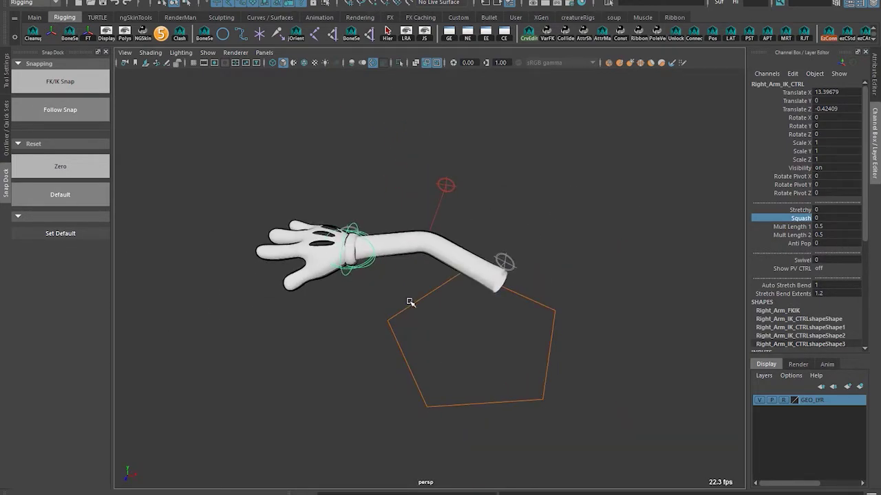
left_click_drag(271, 333, 406, 309, "alt")
scroll(406, 309, "up", 2)
middle_click_drag(586, 330, 656, 341, "alt")
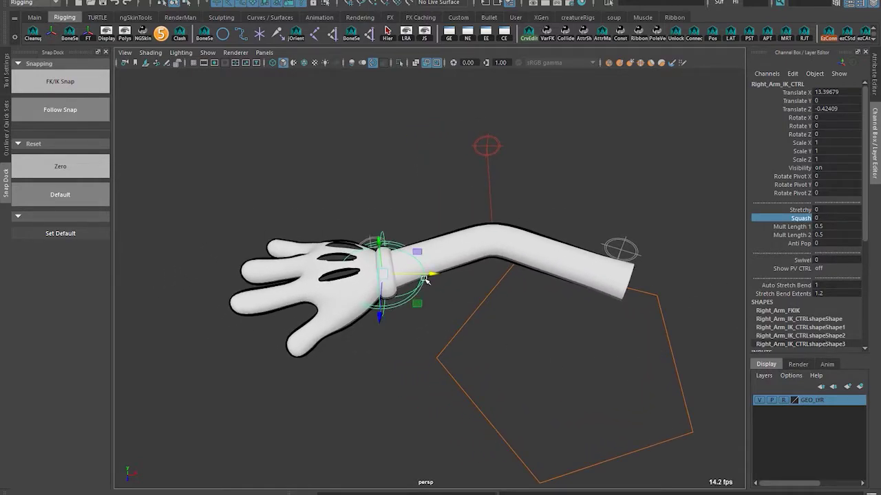
left_click_drag(423, 278, 451, 282)
key("ctrl+z")
middle_click_drag(434, 190, 406, 227, "alt")
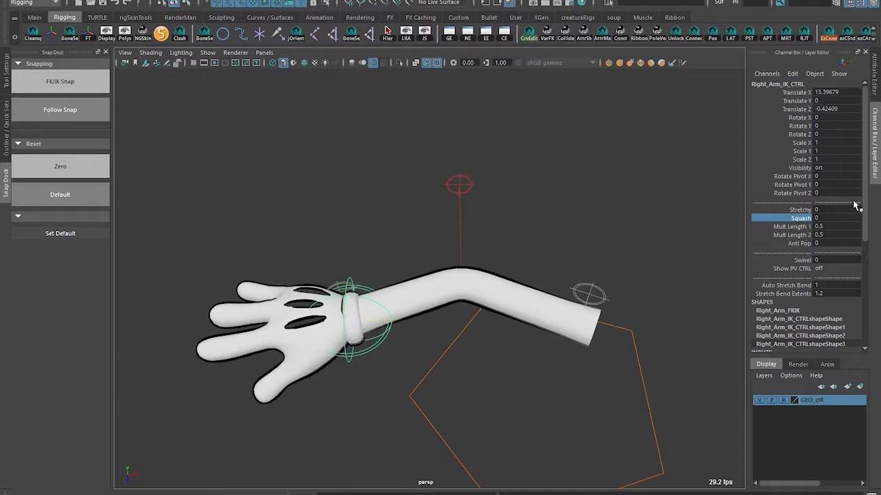
Turn on Show PV CTRL for the right arm IK control
key("Return")
left_click(397, 148)
left_click_drag(414, 139, 473, 168)
Rotate the right arm IK control to about -47, 42.6, -52.3 degrees
left_click(384, 301)
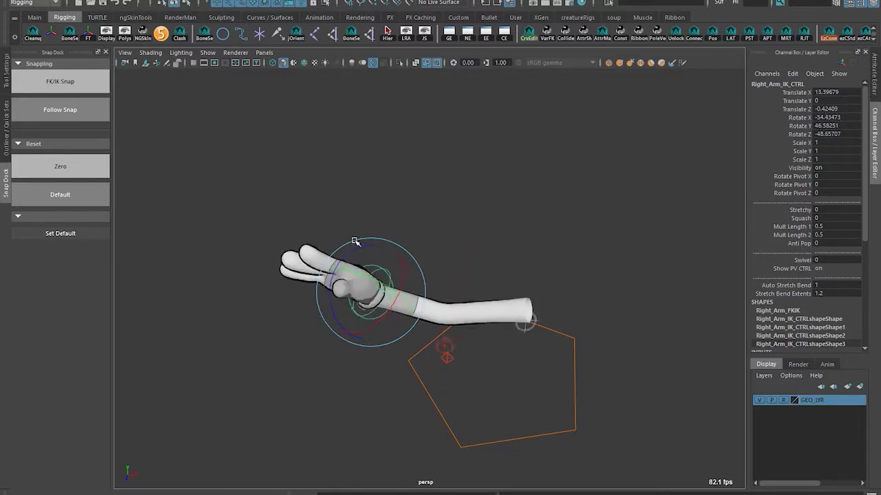
left_click_drag(354, 241, 344, 280)
left_click_drag(375, 329, 497, 379, "alt")
left_click(505, 256)
left_click(413, 306)
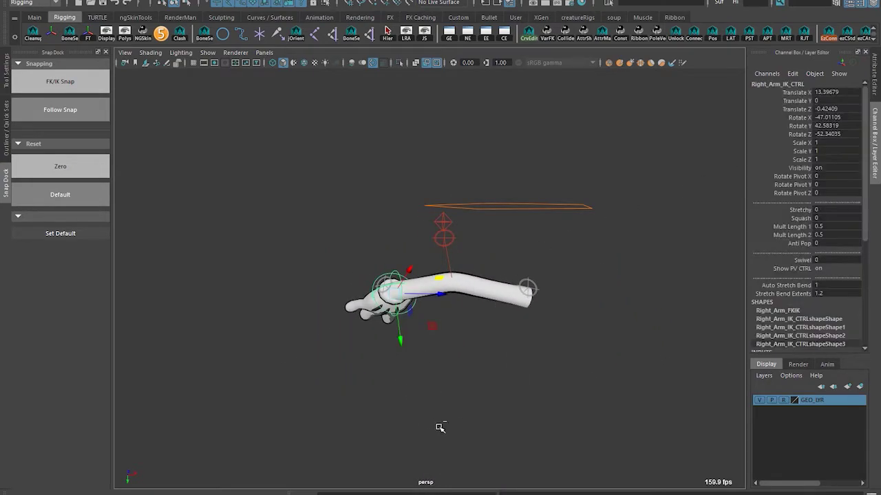
Reset the right arm IK control's translation and rotation to zero
left_click_drag(440, 427, 386, 324, "alt")
left_click_drag(471, 392, 417, 394, "alt")
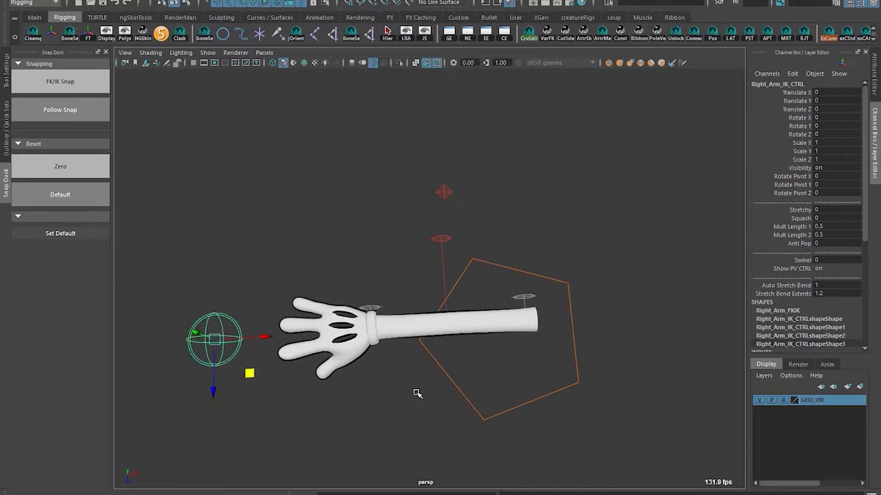
Bend the arm by moving the right arm IK control to about X 15.3, Y -0.47, Z -3.14
middle_click_drag(417, 393, 379, 399, "alt")
left_click_drag(222, 342, 373, 329)
mouse_move(363, 375)
left_mouse_down()
mouse_move(490, 409)
mouse_move(619, 422)
mouse_move(589, 262)
mouse_move(426, 466)
mouse_move(625, 365)
mouse_move(451, 413)
mouse_move(640, 349)
mouse_move(403, 390)
mouse_move(568, 413)
mouse_move(454, 293)
mouse_move(371, 362)
mouse_move(371, 318)
mouse_move(351, 369)
left_mouse_up()
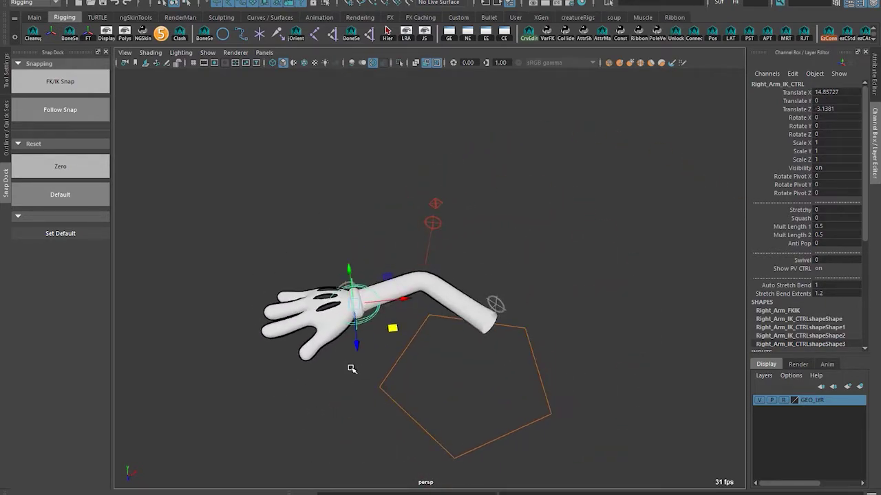
left_click_drag(459, 199, 461, 208)
left_click(373, 320)
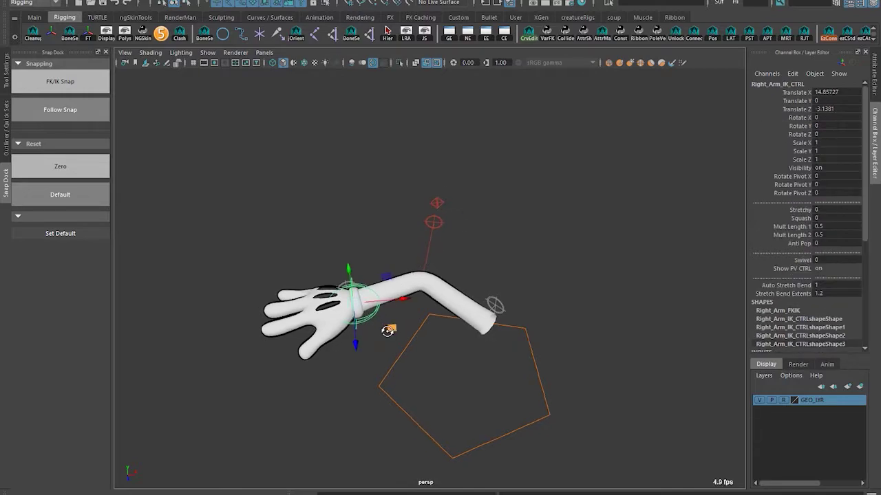
left_click_drag(388, 329, 372, 325, "alt")
mouse_move(384, 273)
left_mouse_down()
mouse_move(366, 289)
mouse_move(385, 288)
left_mouse_up()
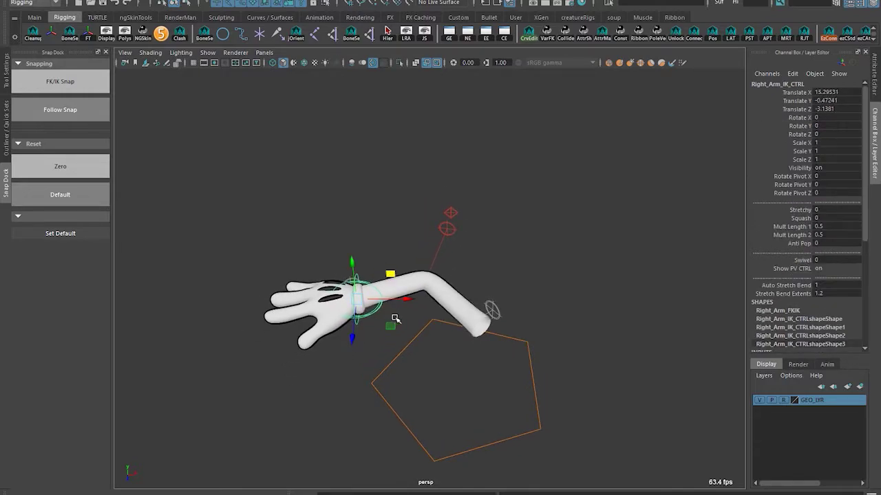
Move the right arm IK control to about X 16.65, Z 0.93 and rotate it to about -68.7, 24.8, -46.1 degrees
left_click_drag(392, 325, 414, 356)
key("e")
left_click_drag(395, 305, 560, 313)
Switch the right arm pole vector control's Follow to 0 and back to 1 to compare the elbow direction
left_click(471, 451)
middle_click_drag(472, 452, 495, 415, "alt")
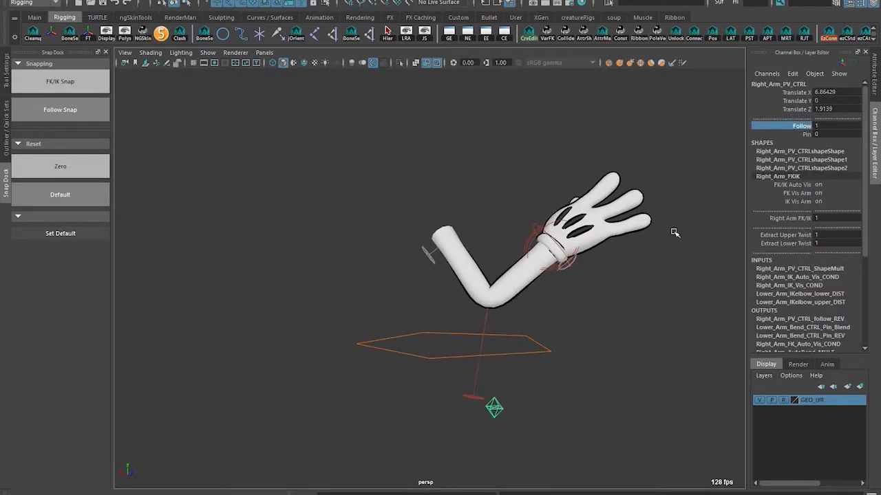
right_click_drag(675, 233, 550, 264, "alt")
middle_click_drag(550, 264, 363, 244)
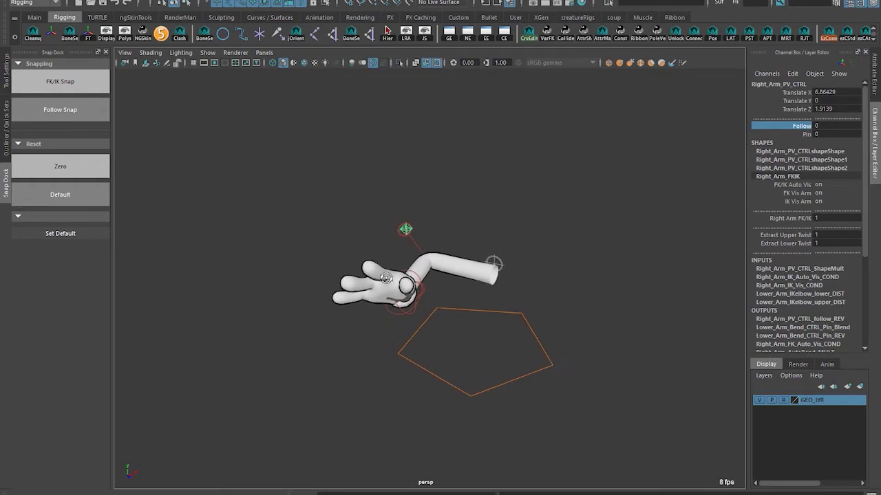
left_click_drag(386, 278, 297, 312, "alt")
middle_click_drag(296, 312, 462, 303)
Use Follow Snap to switch the pole vector control to Follow 0 with its position matched, and select the right arm IK control
left_click_drag(425, 301, 246, 286, "alt")
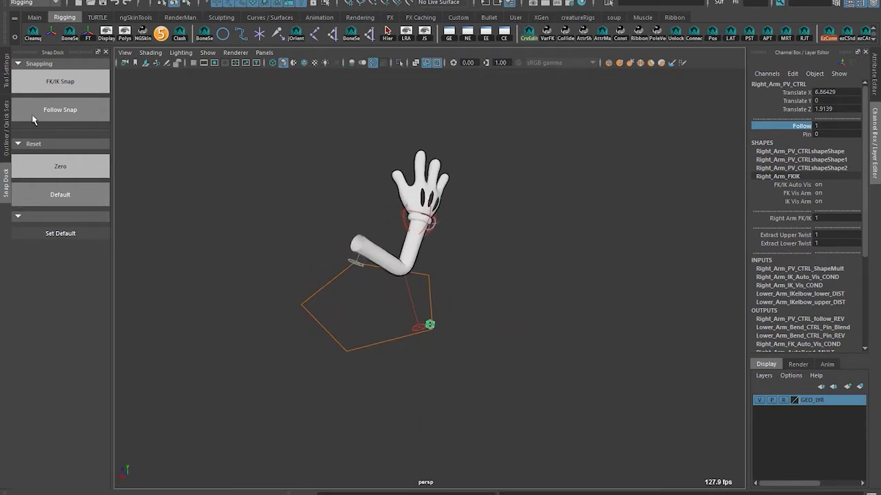
left_click_drag(477, 349, 491, 345, "alt")
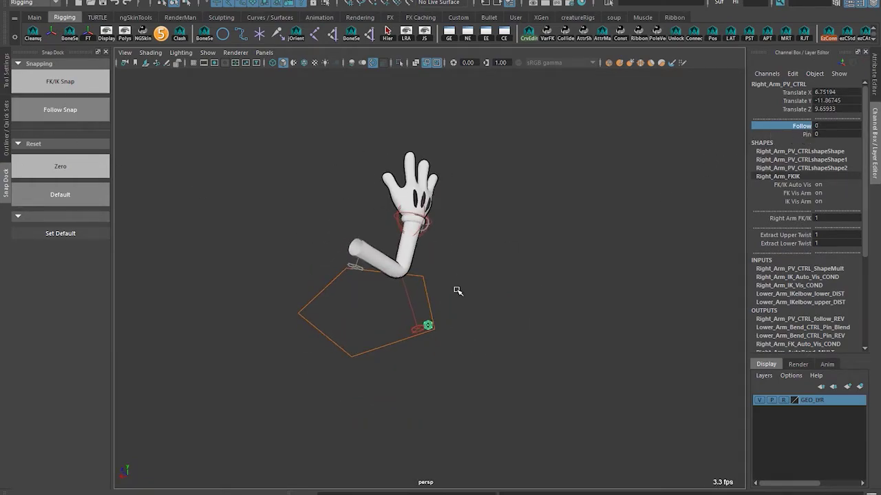
left_click(426, 230)
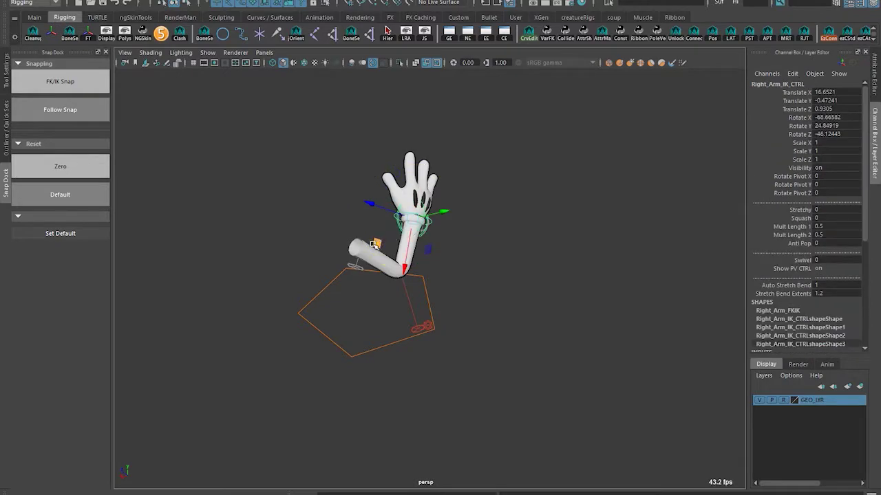
Move the right arm IK control to about X 17.75, Y 0.78, Z 1.71, rotate the hand, and reposition the pole vector control
mouse_move(374, 245)
left_mouse_down()
mouse_move(347, 236)
mouse_move(362, 236)
left_mouse_up()
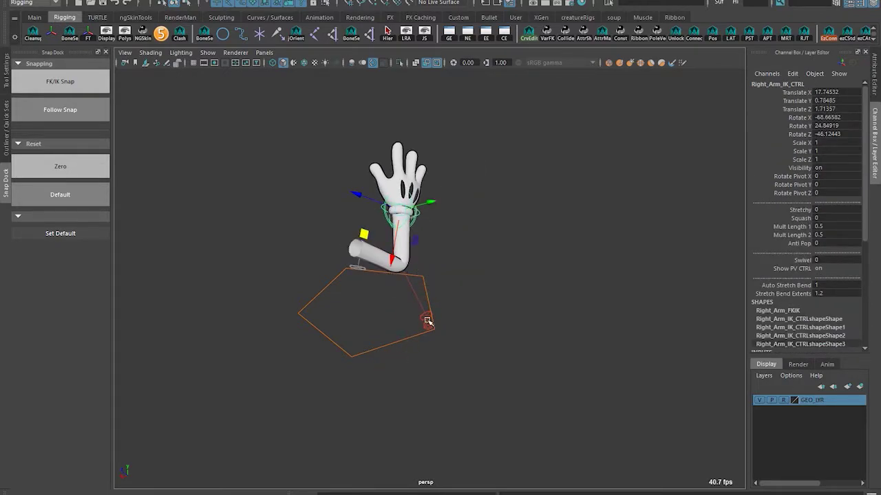
left_click_drag(412, 215, 430, 242)
left_click(428, 326)
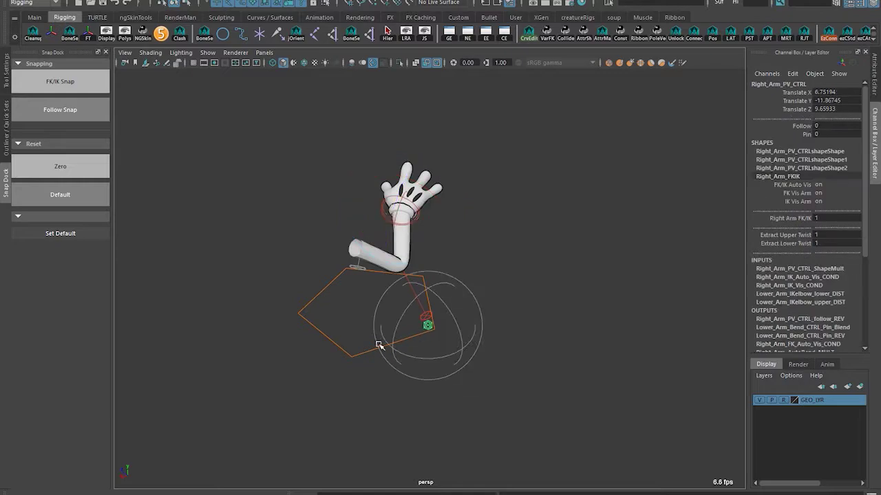
key("w")
middle_click_drag(382, 326, 437, 269)
Use Follow Snap to switch the pole vector control to Follow 1, and move the right arm IK control to test the elbow
left_click(50, 110)
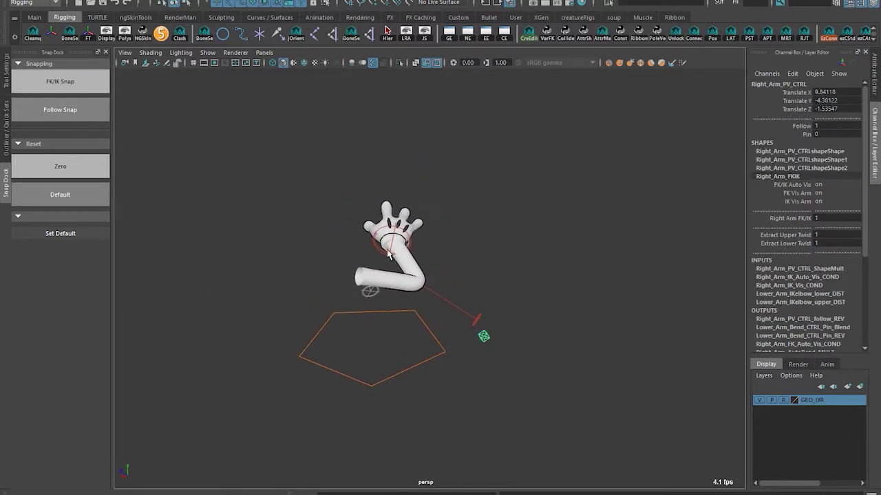
left_click(371, 242)
left_click_drag(372, 242, 382, 219)
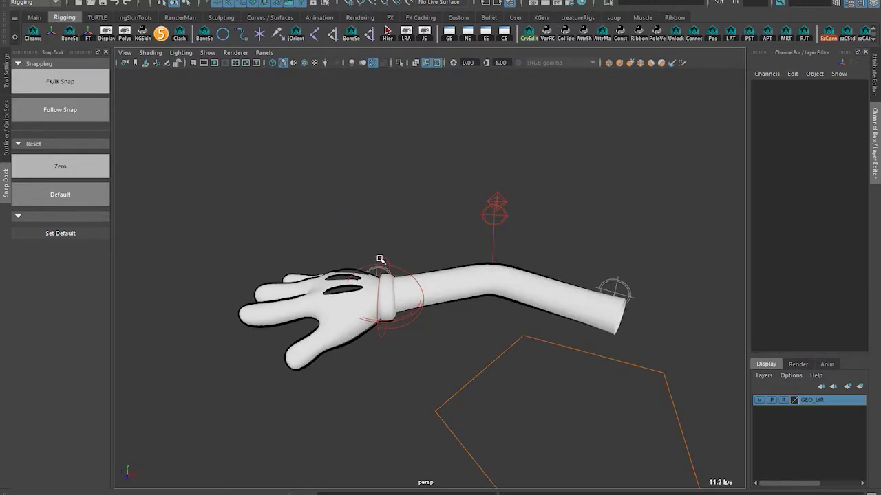
Try to move the upper arm start IK control at the shoulder end, and undo the change
left_click_drag(612, 292, 537, 200)
key("ctrl+z")
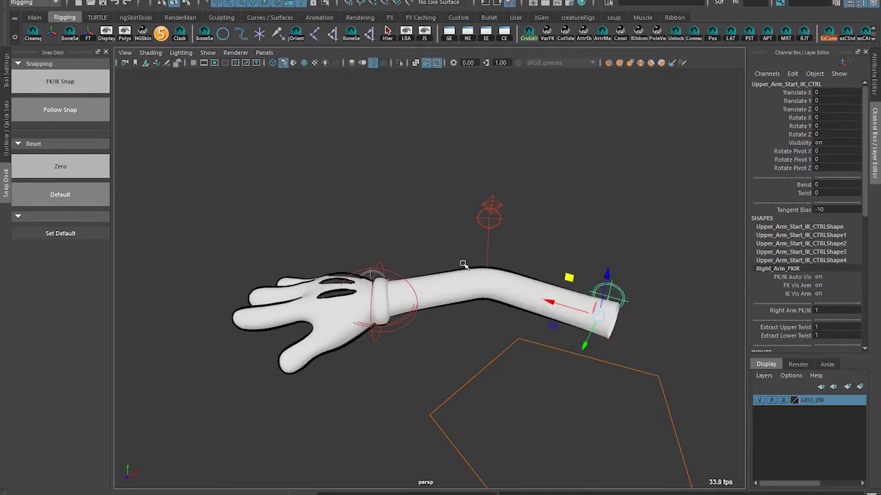
middle_click_drag(395, 268, 461, 266, "alt")
scroll(459, 275, "up", 2)
key("q")
left_click_drag(459, 278, 411, 262, "alt")
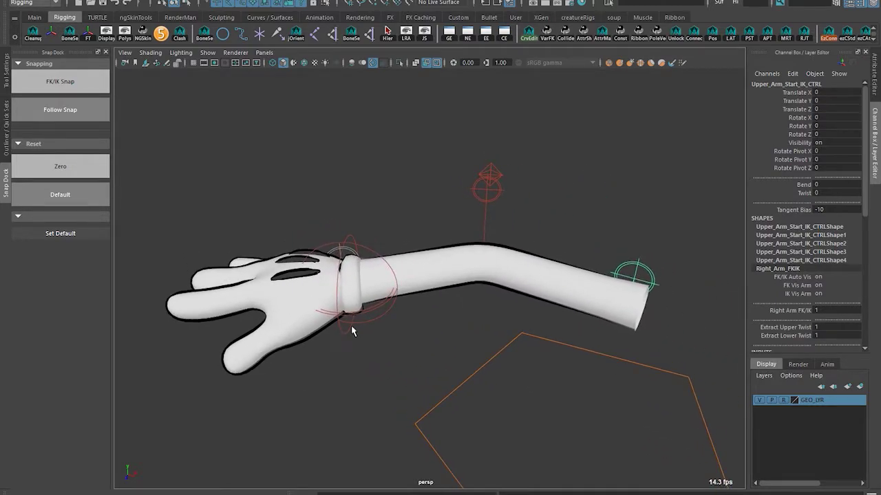
Adjust the elbow control to round the bent arm into a smooth curve
left_click(350, 331)
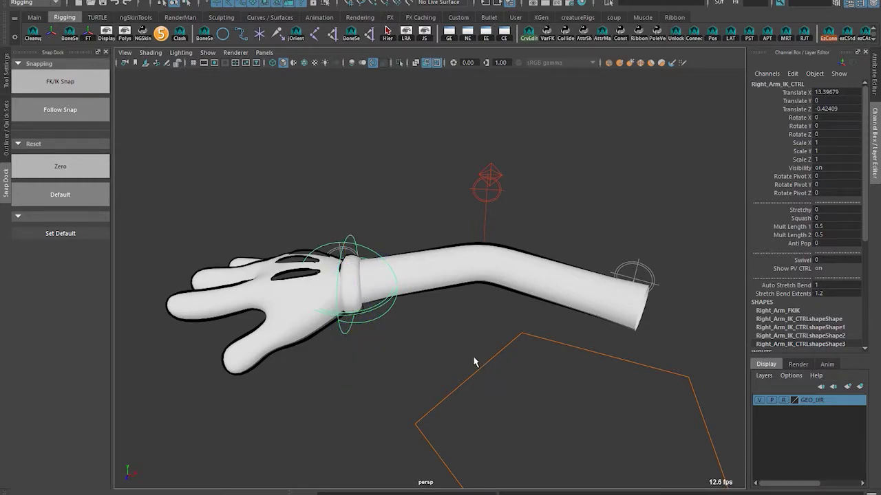
left_click(407, 359)
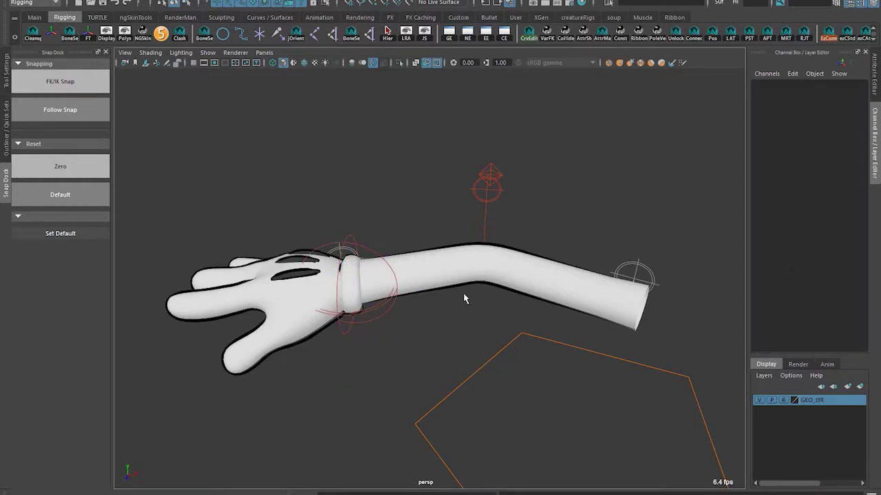
left_click_drag(318, 221, 335, 264, "alt")
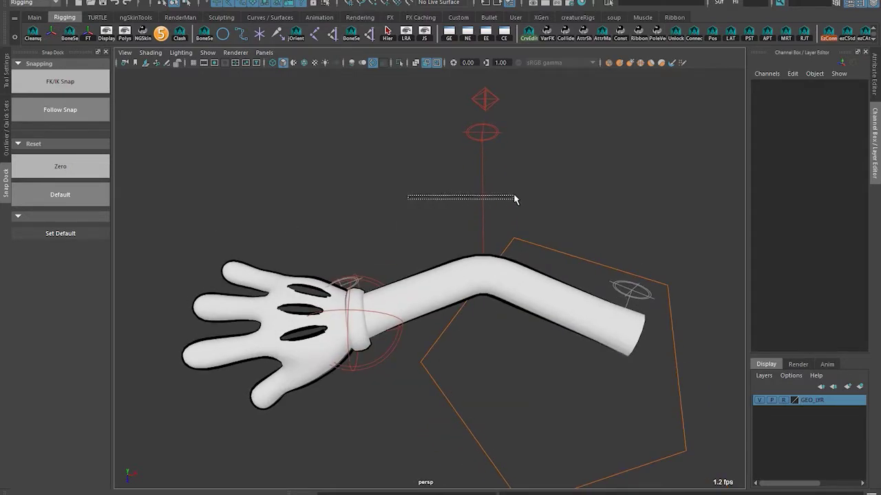
left_click_drag(514, 199, 517, 200)
middle_click_drag(425, 196, 445, 195)
Move the right arm IK control to about X 13.36, Z -2.71 and inspect the curved arm from another angle
left_click(365, 365)
middle_click_drag(399, 329, 402, 318, "alt")
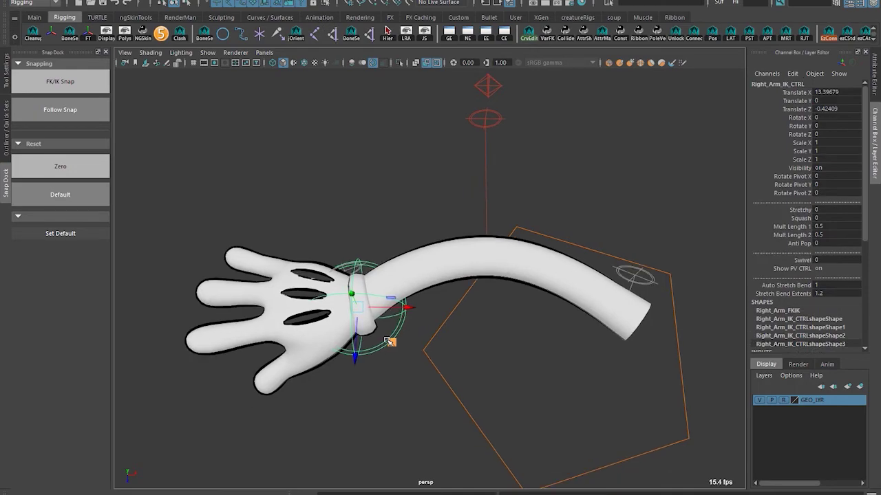
left_click_drag(391, 343, 396, 292)
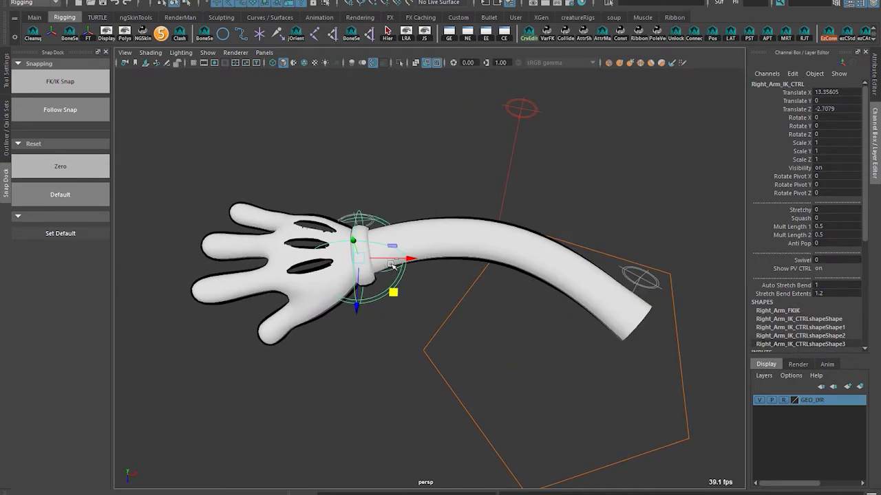
right_click_drag(390, 246, 380, 296, "alt")
left_click(379, 299)
left_click_drag(379, 299, 347, 346, "alt")
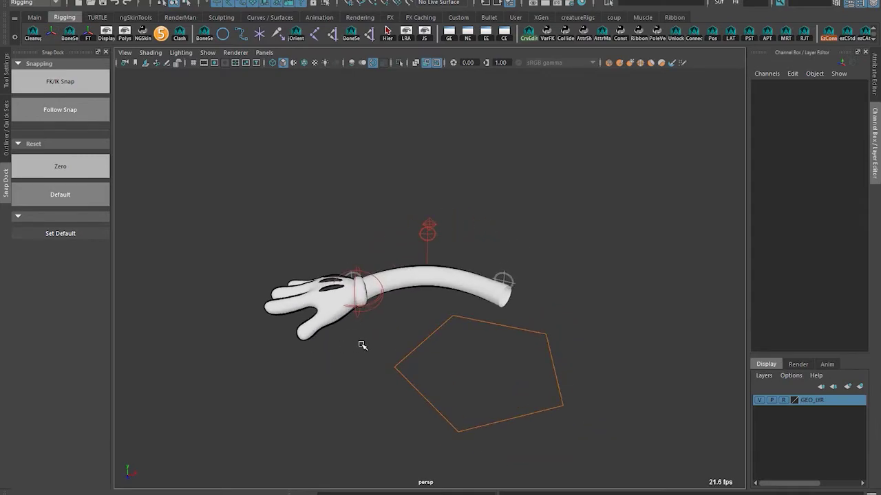